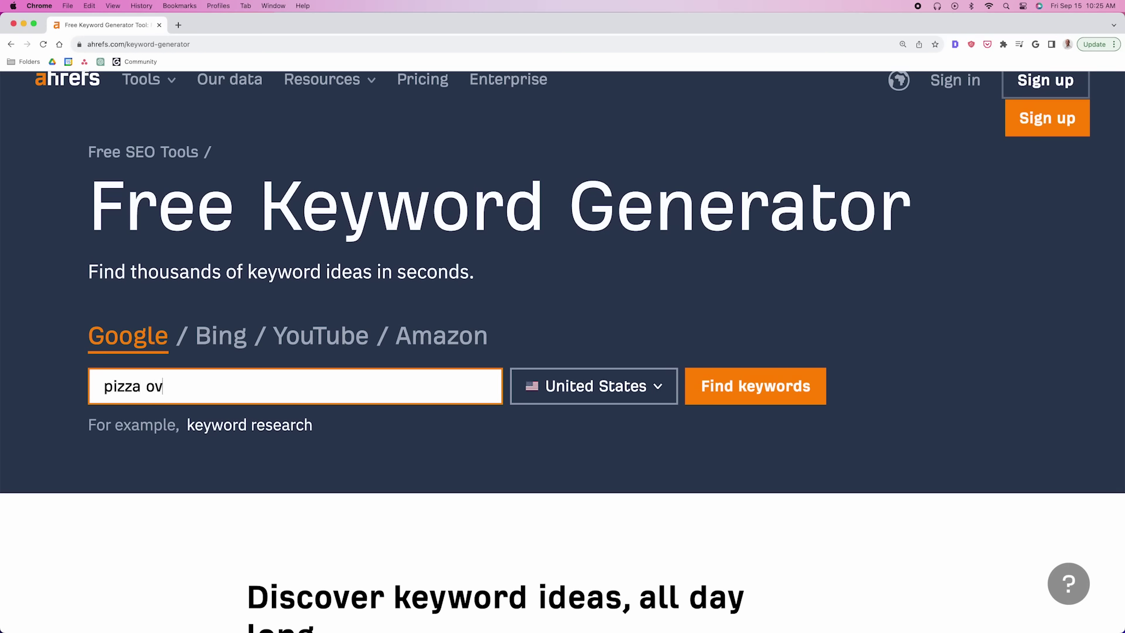
Search 'pizza ovens' in Ahrefs and find question keyword 'how do wood fired pizza ovens work' (KD 2).
{"action": "key", "text": "Return"}
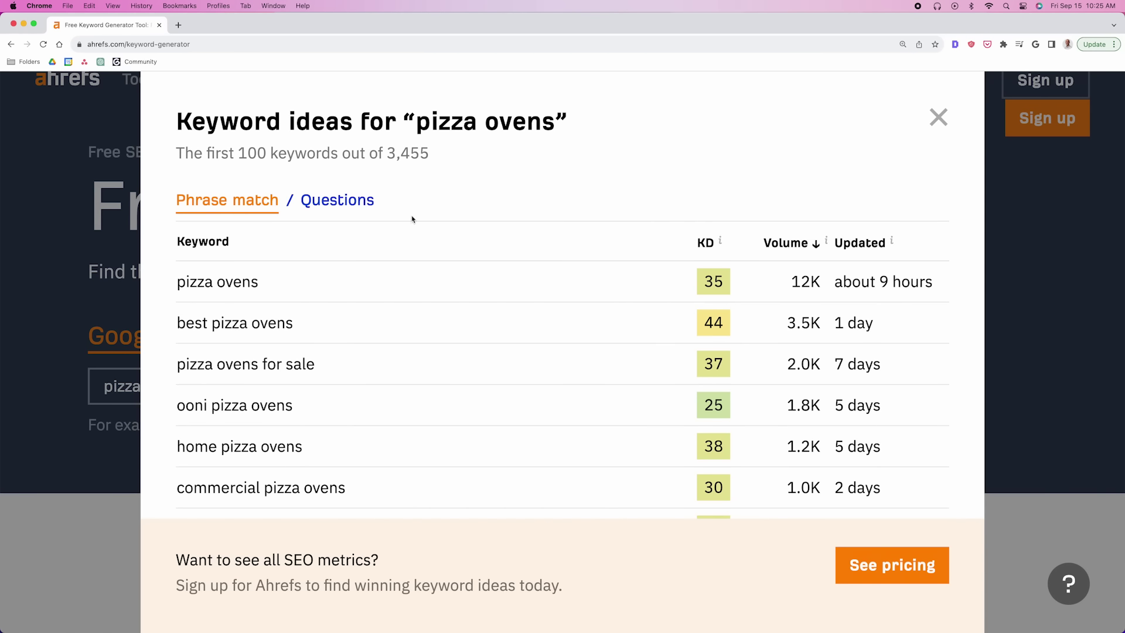
{"action": "left_click", "coordinate": [345, 208]}
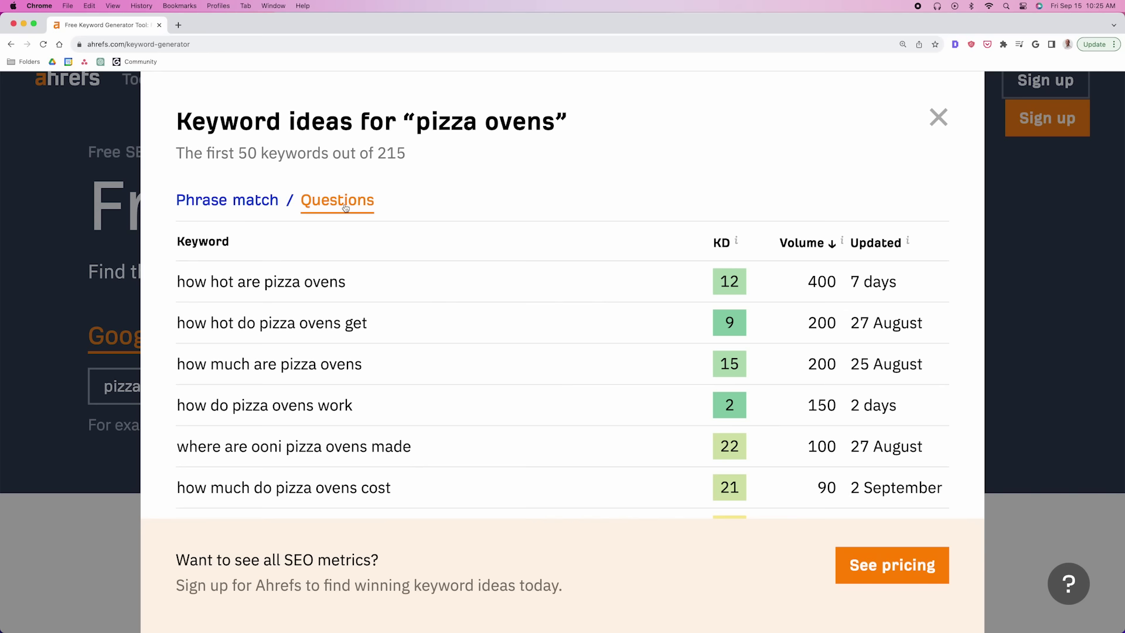
{"action": "scroll", "coordinate": [495, 240], "scroll_direction": "down", "scroll_amount": 5}
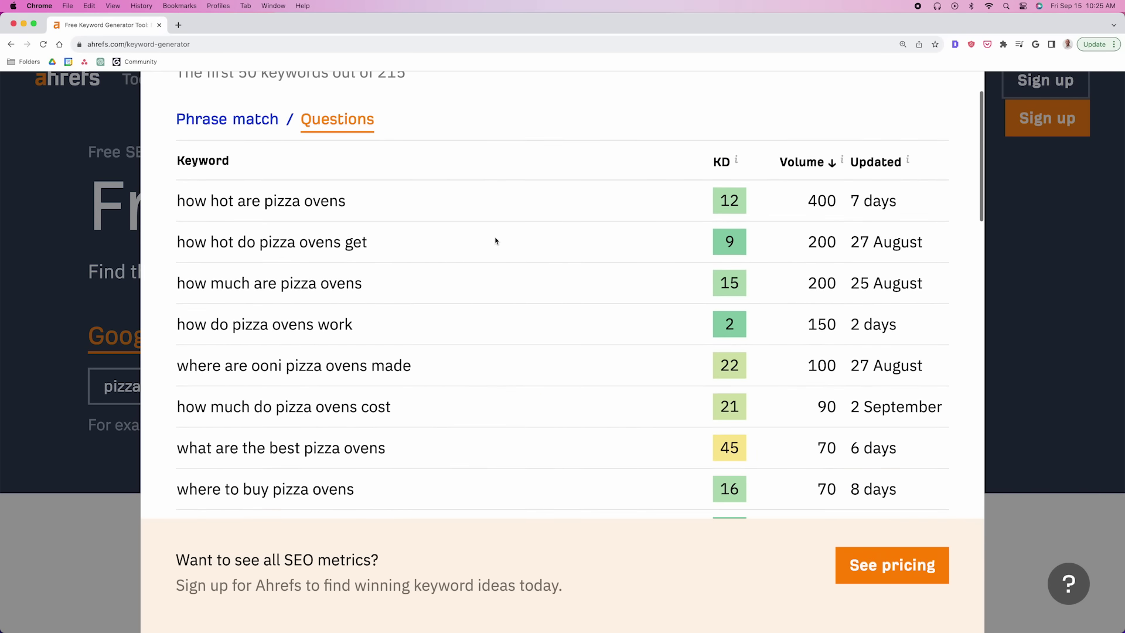
{"action": "scroll", "coordinate": [495, 240], "scroll_direction": "down", "scroll_amount": 2}
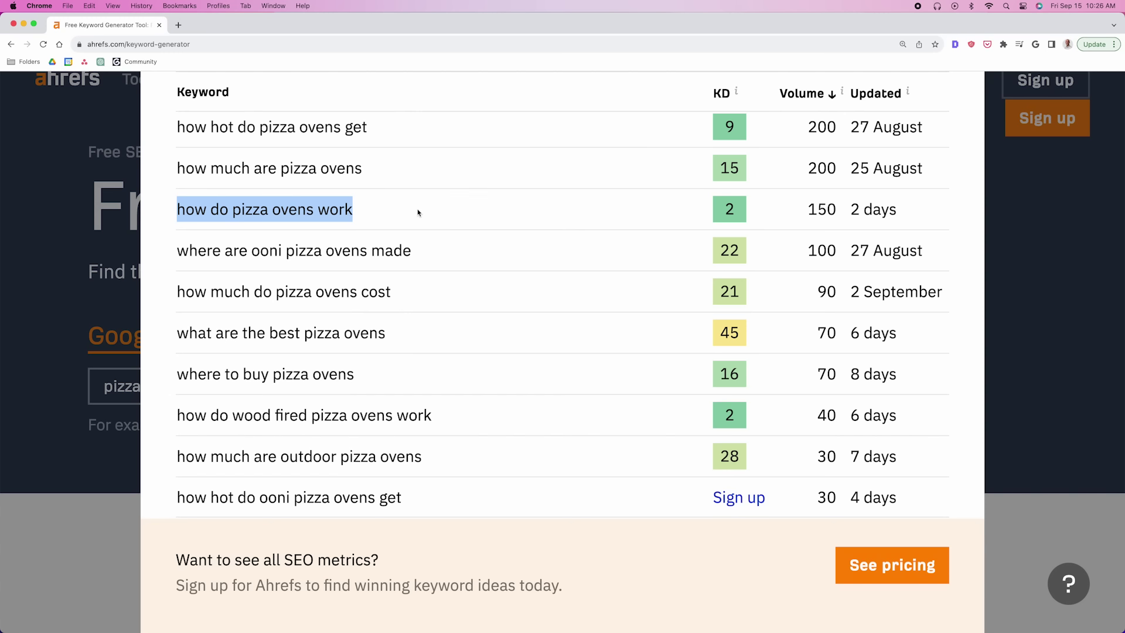
{"action": "scroll", "coordinate": [422, 252], "scroll_direction": "down", "scroll_amount": 3}
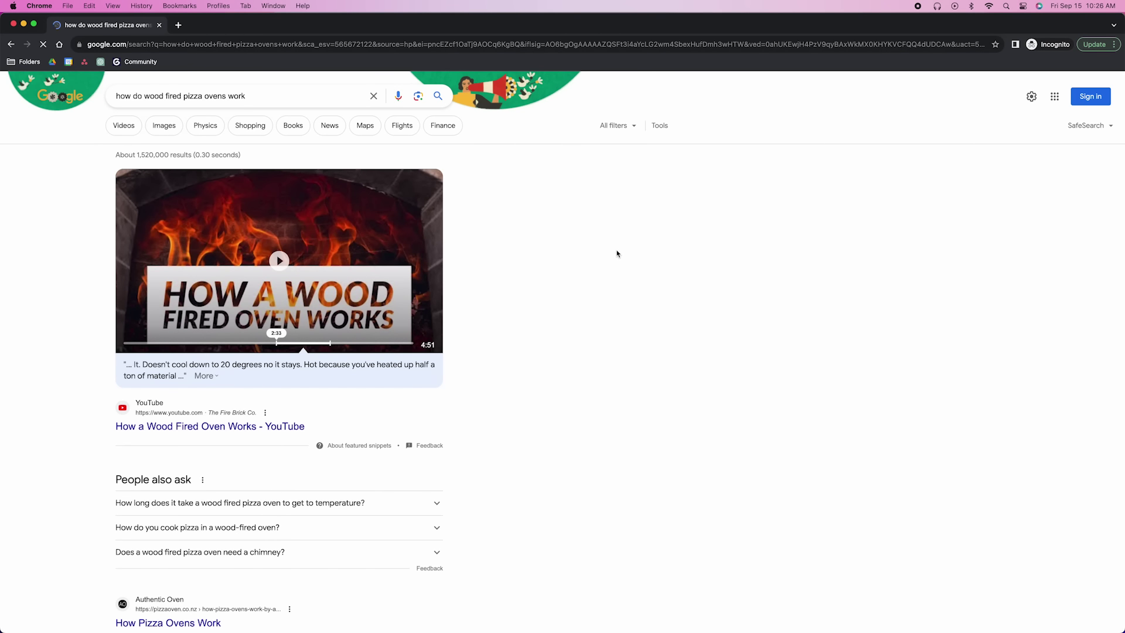
Zoom the Google results to 125% and scroll through the competing organic articles for the keyword.
{"action": "key", "text": "super+equal"}
{"action": "key", "text": "super+equal"}
{"action": "scroll", "coordinate": [744, 261], "scroll_direction": "down", "scroll_amount": 3}
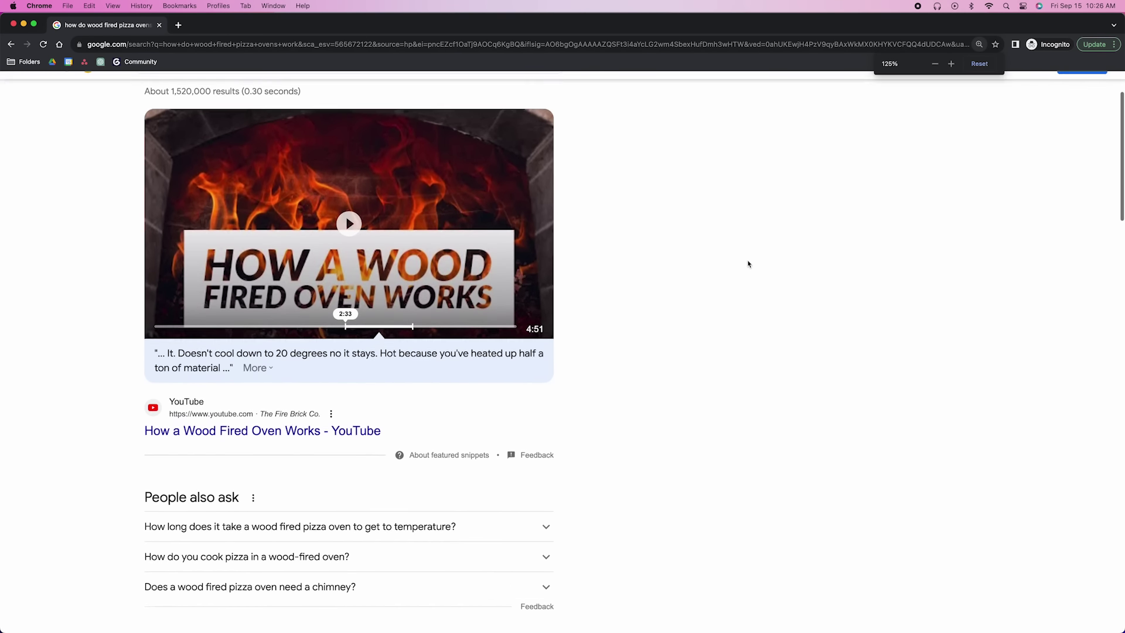
{"action": "scroll", "coordinate": [748, 264], "scroll_direction": "down", "scroll_amount": 3}
{"action": "key", "text": "super+f"}
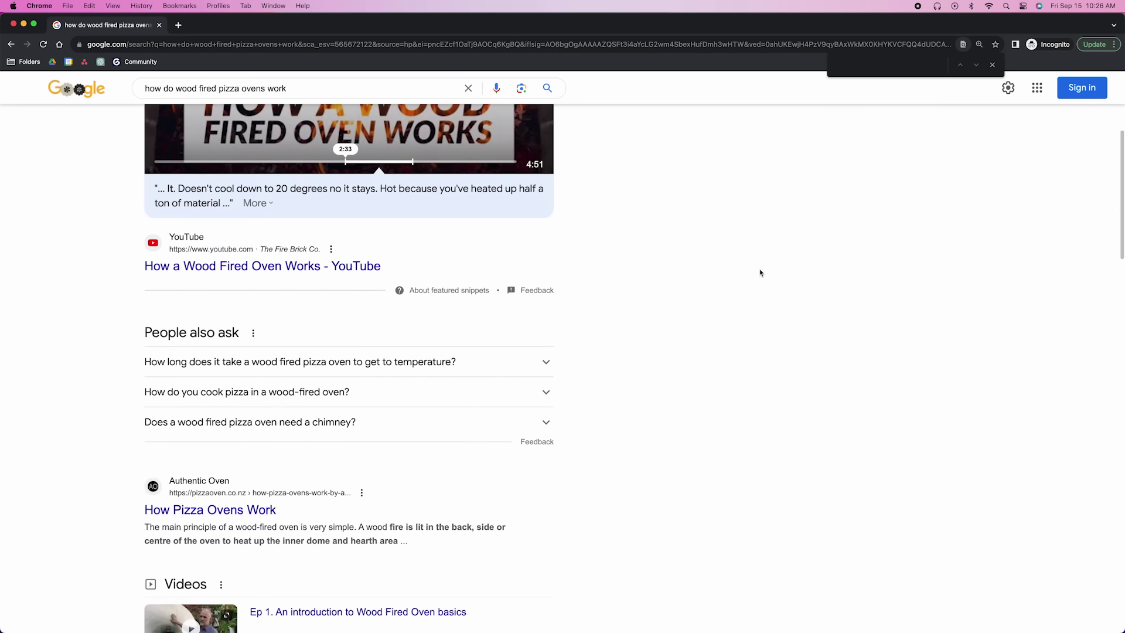
{"action": "scroll", "coordinate": [761, 271], "scroll_direction": "down", "scroll_amount": 8}
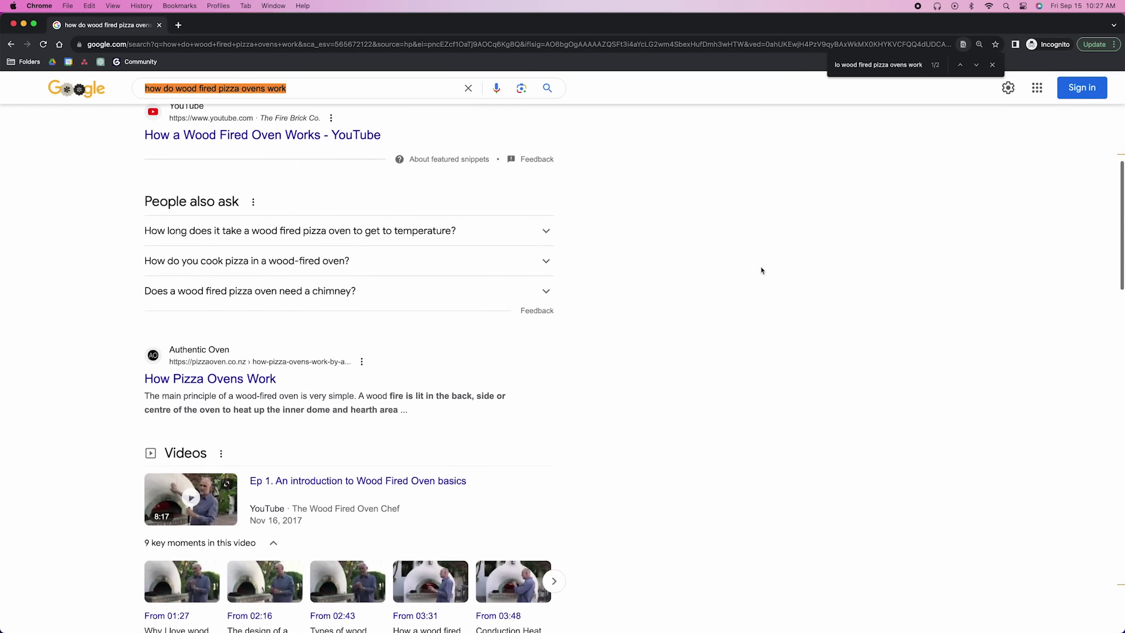
{"action": "scroll", "coordinate": [735, 268], "scroll_direction": "down", "scroll_amount": 7}
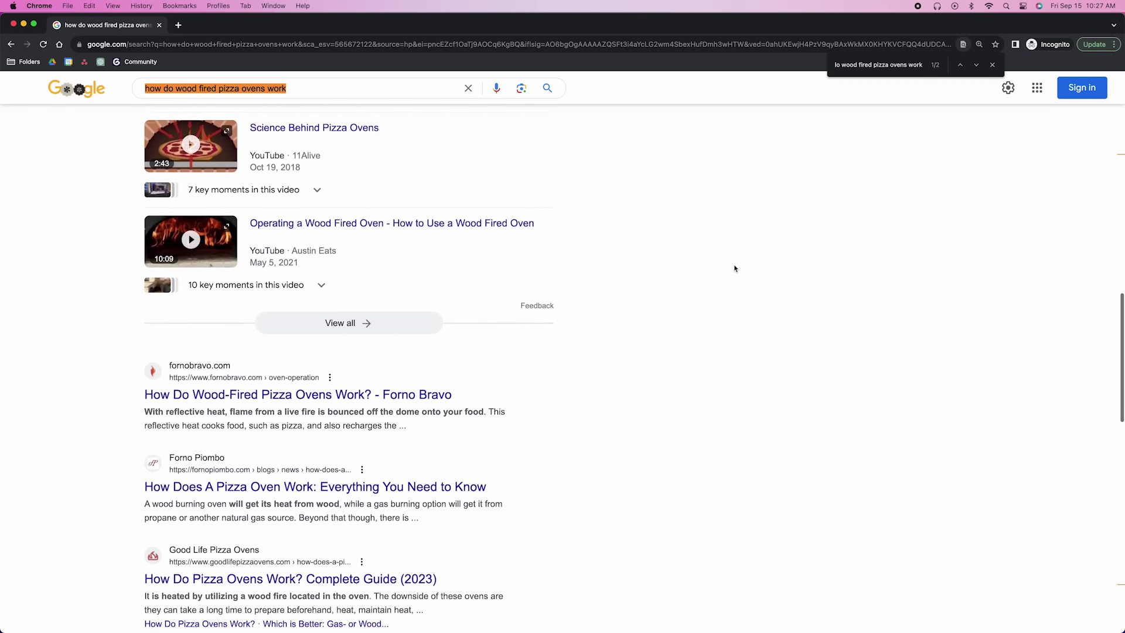
{"action": "scroll", "coordinate": [730, 268], "scroll_direction": "down", "scroll_amount": 2}
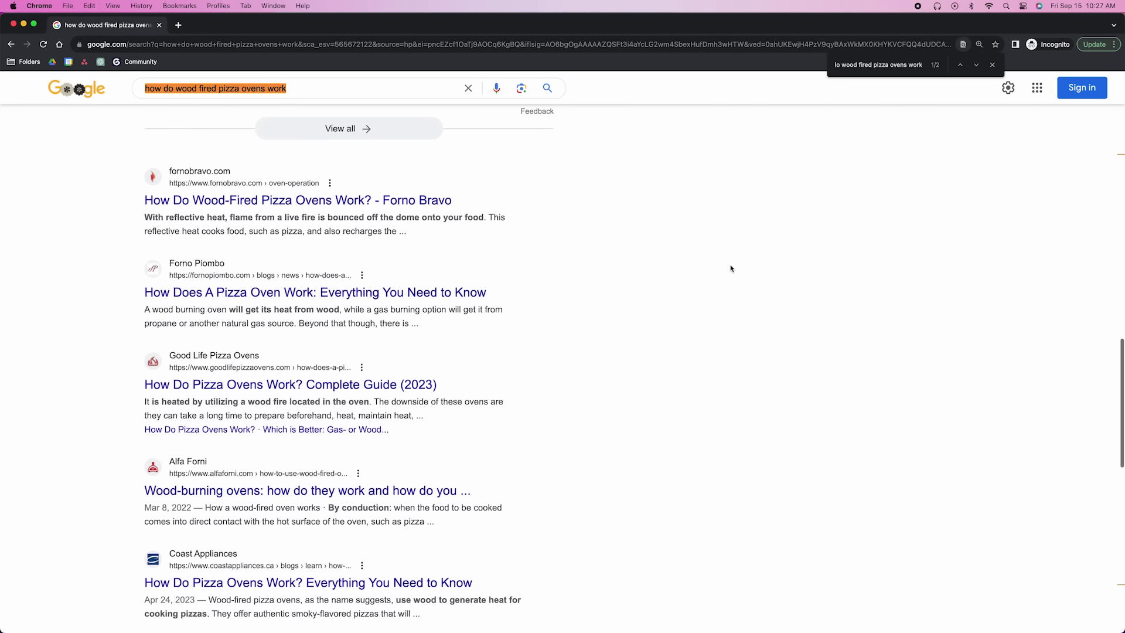
{"action": "scroll", "coordinate": [730, 268], "scroll_direction": "down", "scroll_amount": 1}
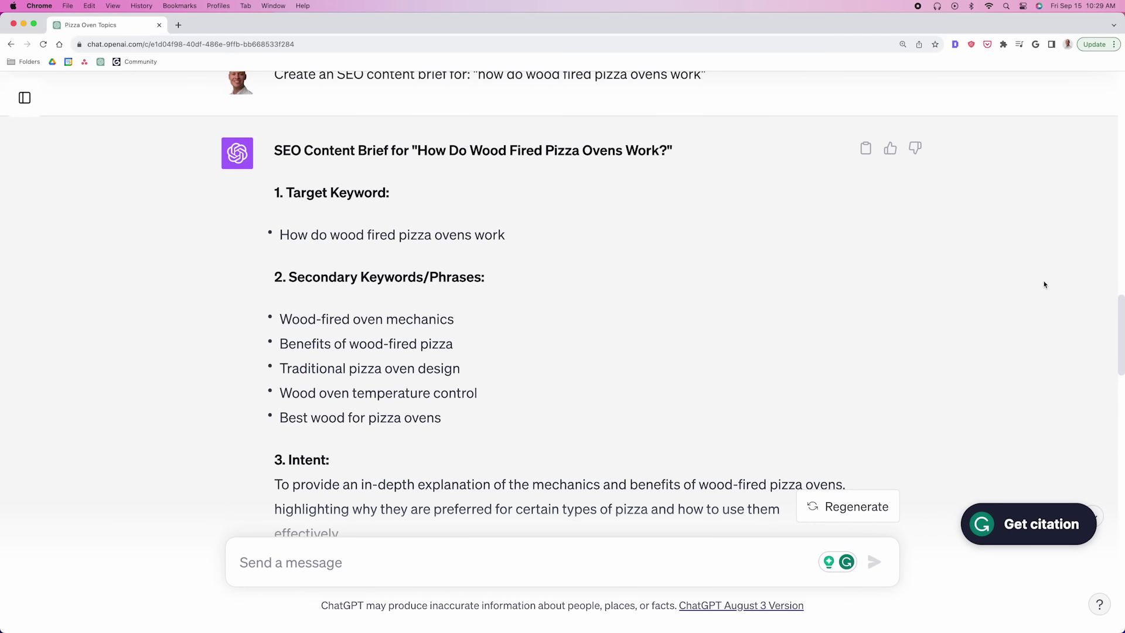
Read through the ChatGPT brief's target and secondary keywords, search intent and article outline.
{"action": "scroll", "coordinate": [1044, 284], "scroll_direction": "down", "scroll_amount": 2}
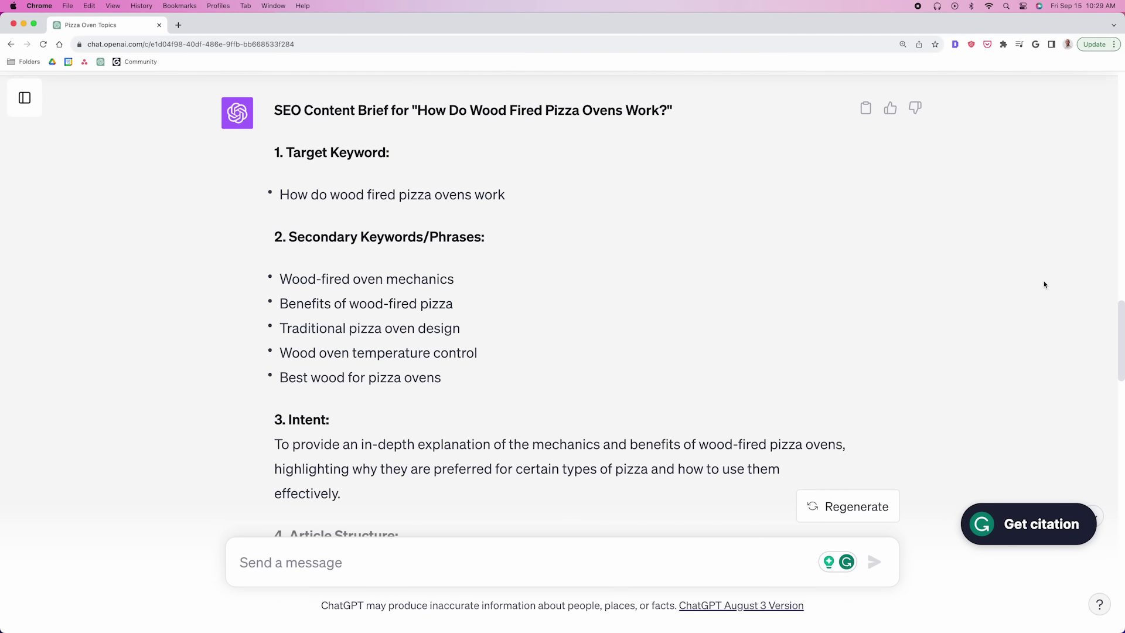
{"action": "scroll", "coordinate": [1044, 285], "scroll_direction": "down", "scroll_amount": 4}
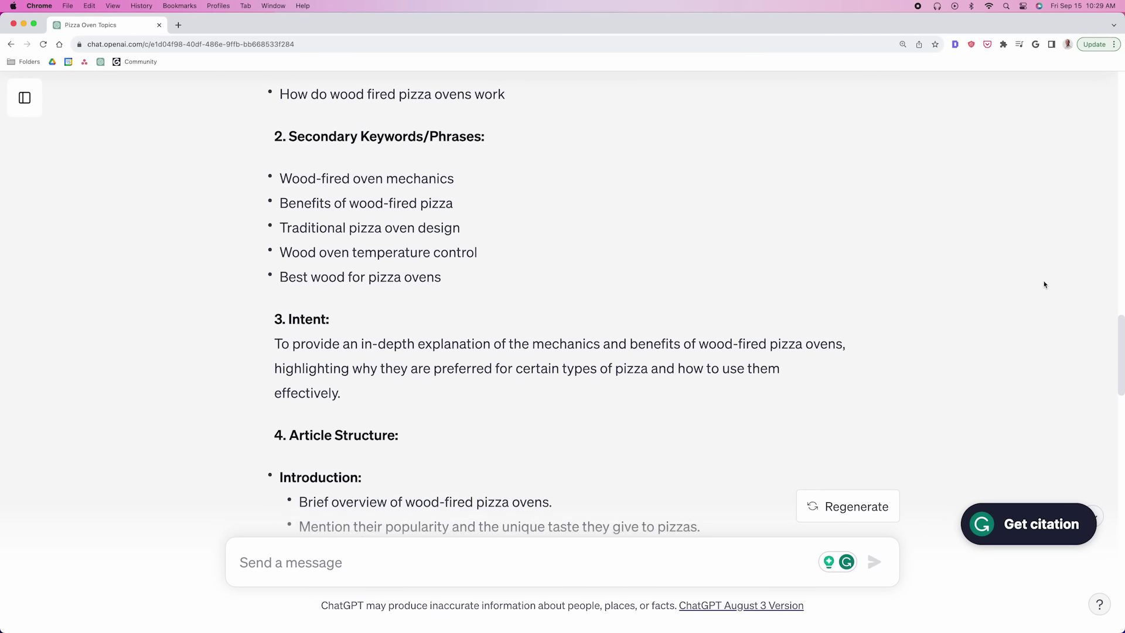
{"action": "scroll", "coordinate": [1044, 285], "scroll_direction": "down", "scroll_amount": 4}
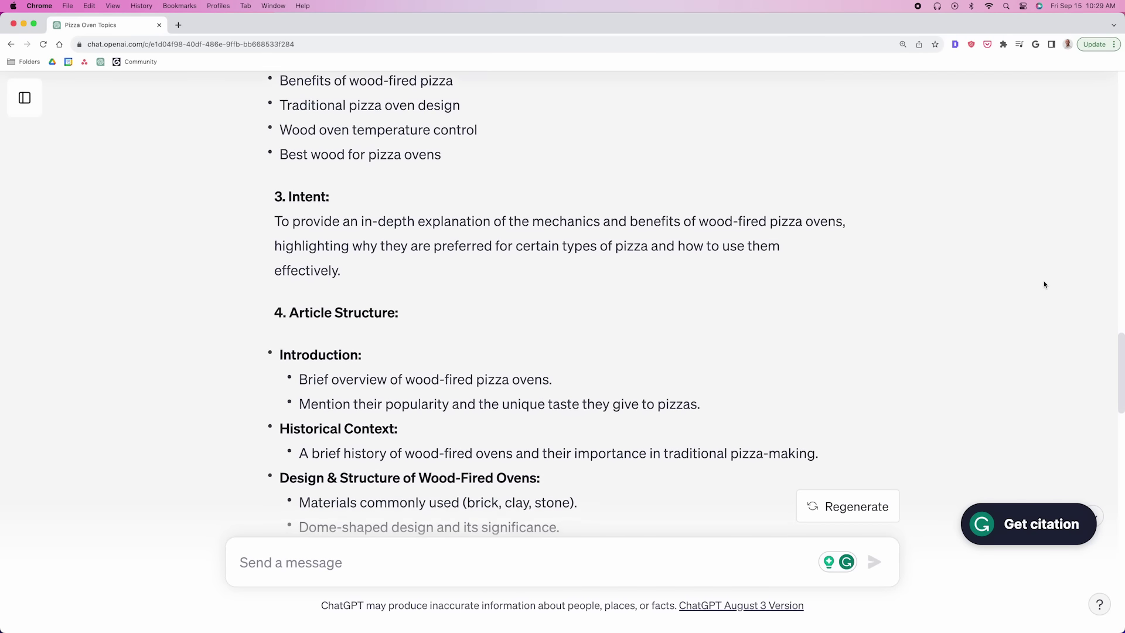
{"action": "scroll", "coordinate": [1043, 285], "scroll_direction": "down", "scroll_amount": 4}
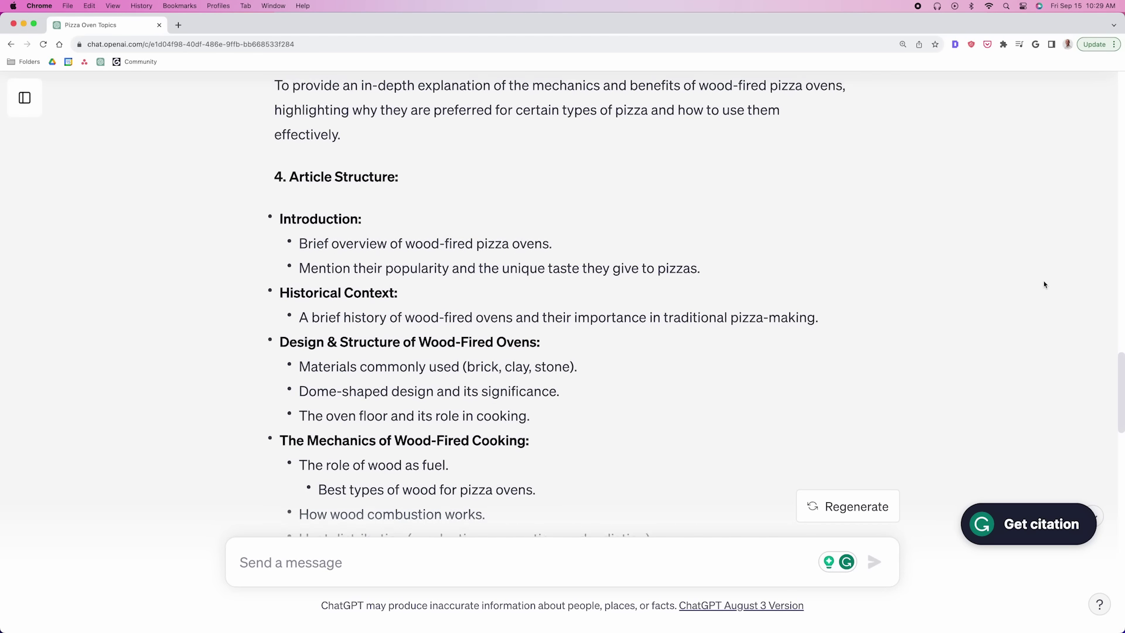
{"action": "scroll", "coordinate": [1044, 285], "scroll_direction": "down", "scroll_amount": 3}
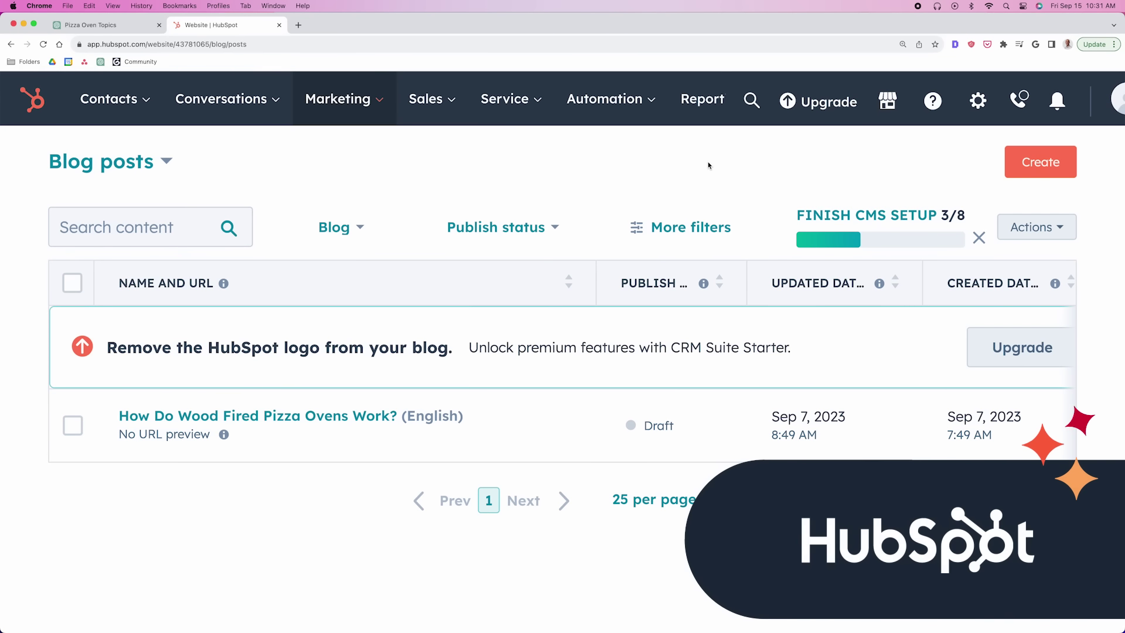
Open the 'How Do Wood Fired Pizza Ovens Work?' draft and select its Introduction outline.
{"action": "left_click", "coordinate": [1041, 162]}
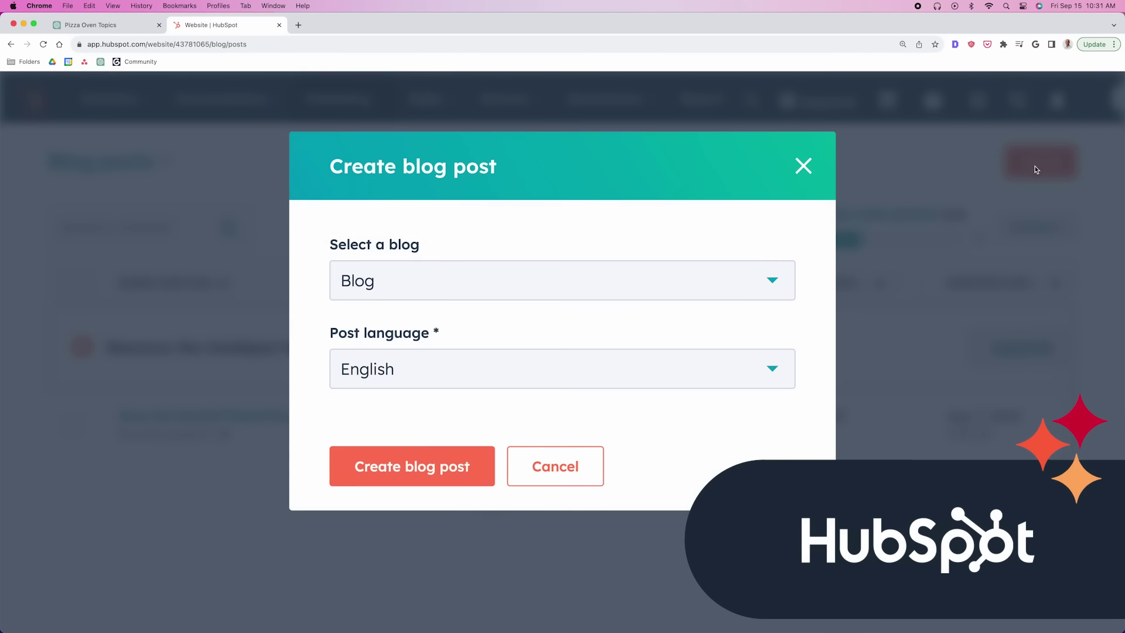
{"action": "left_click", "coordinate": [434, 464]}
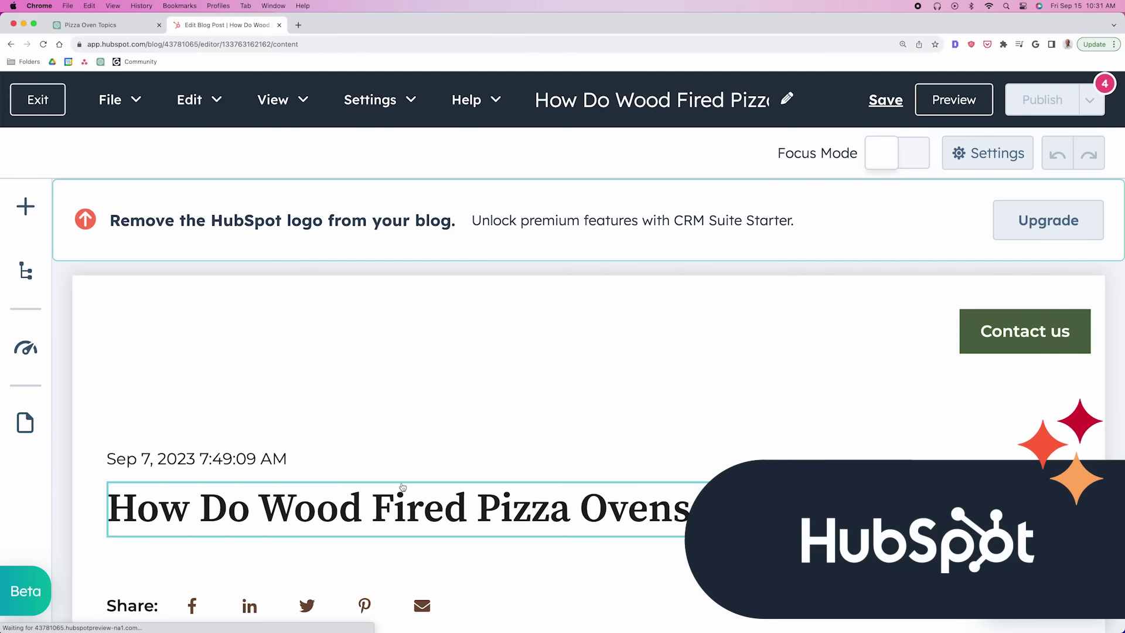
{"action": "scroll", "coordinate": [550, 389], "scroll_direction": "down", "scroll_amount": 4}
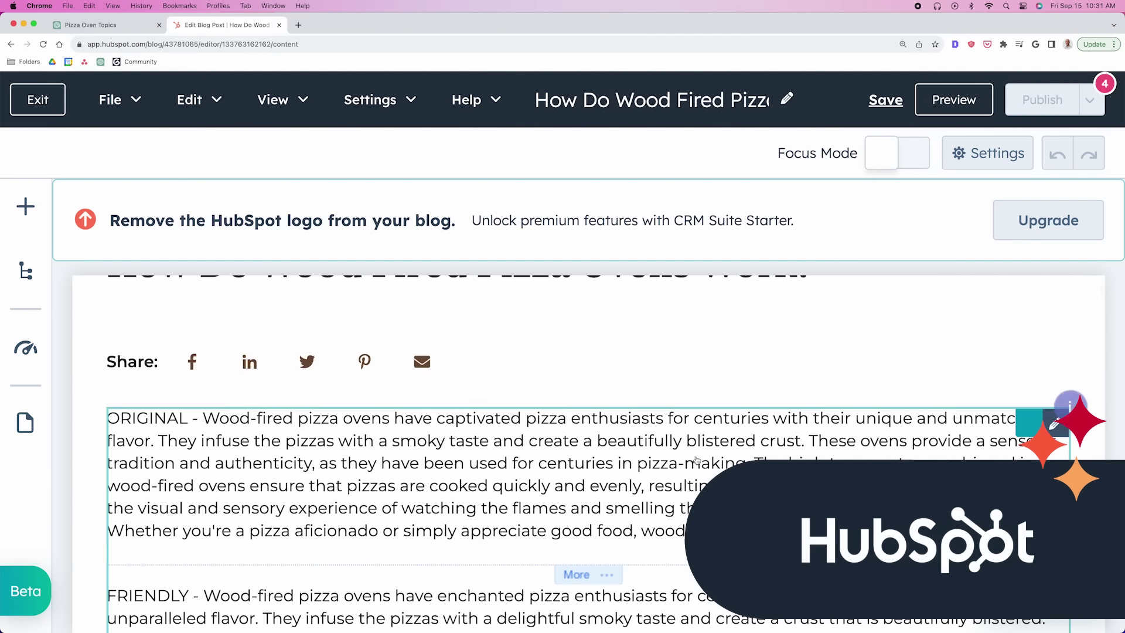
{"action": "left_click", "coordinate": [318, 378]}
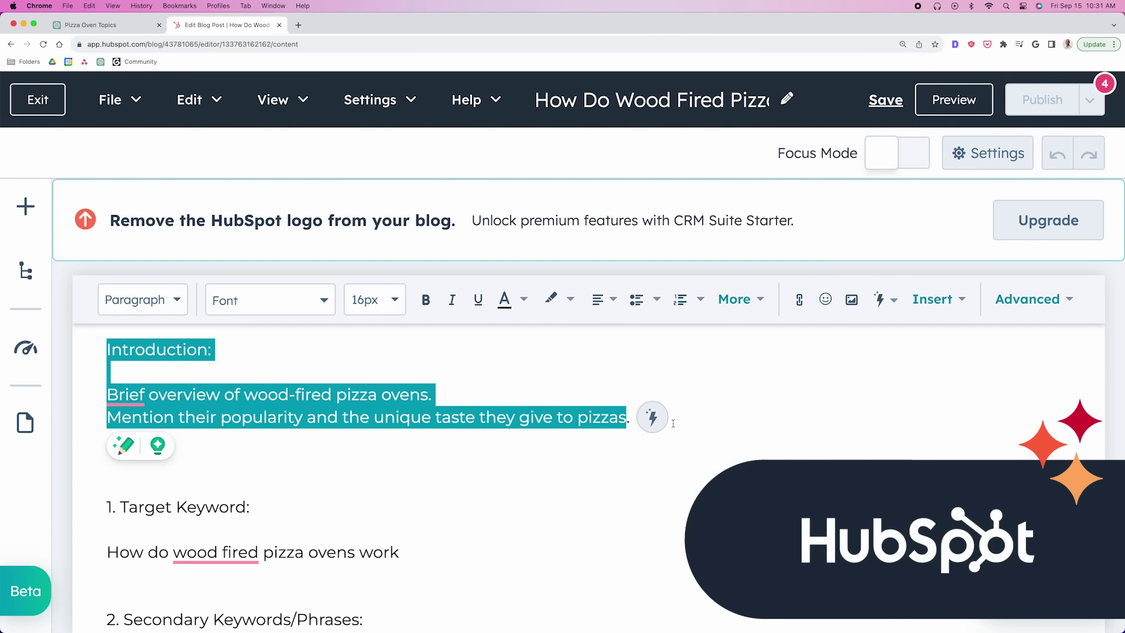
Have the AI expand the Introduction outline and insert the expanded text into the post.
{"action": "left_click", "coordinate": [652, 438]}
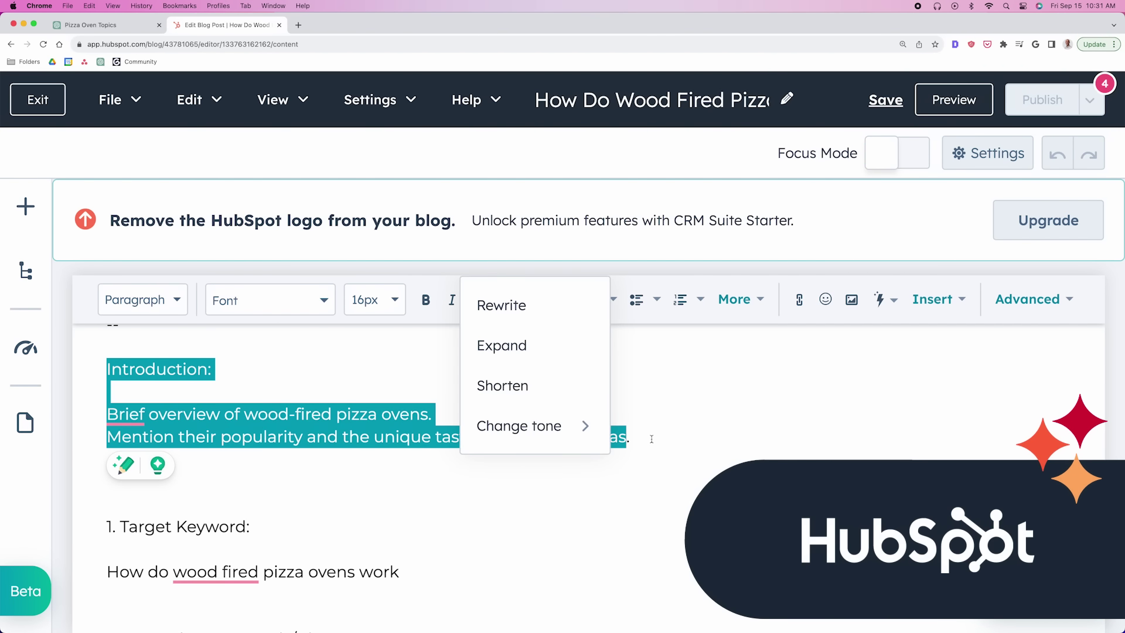
{"action": "left_click", "coordinate": [535, 345]}
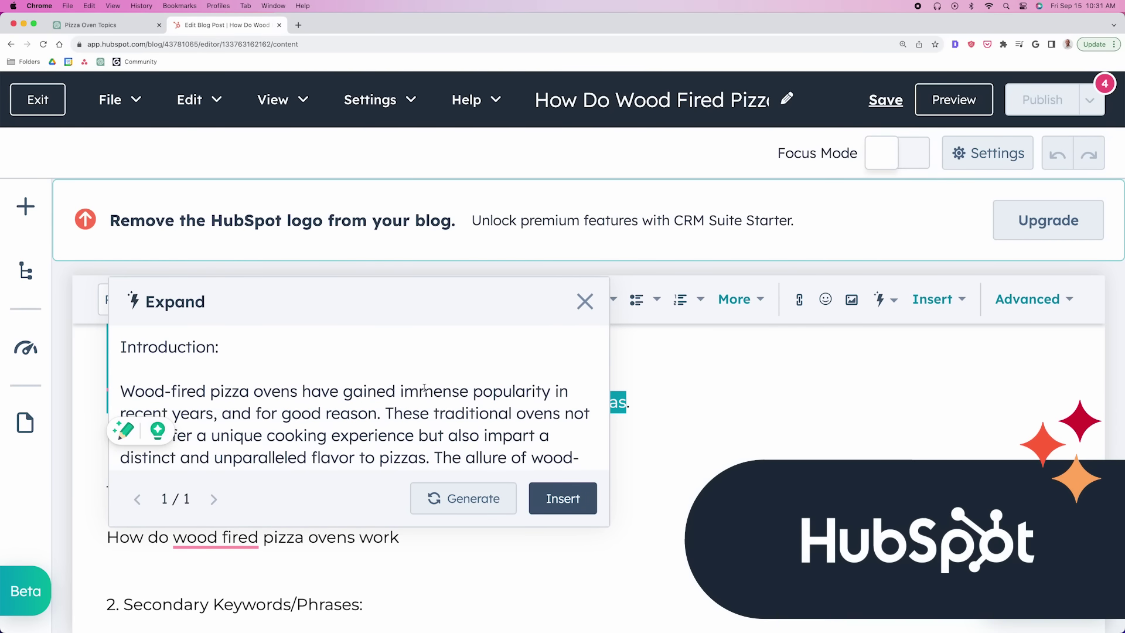
{"action": "scroll", "coordinate": [424, 387], "scroll_direction": "down", "scroll_amount": 5}
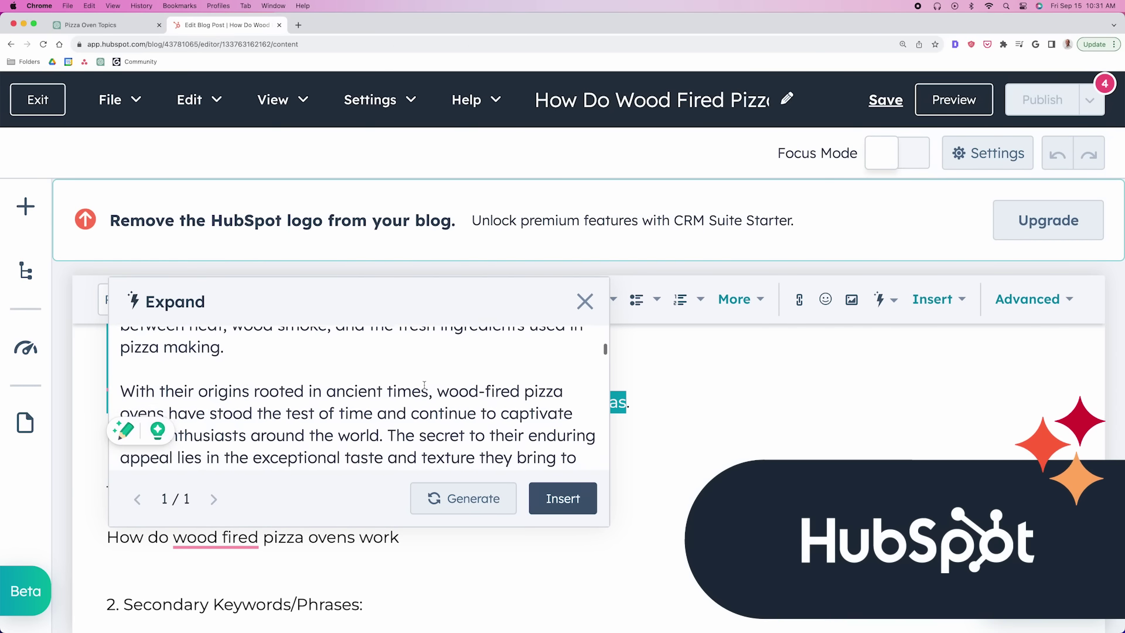
{"action": "scroll", "coordinate": [424, 387], "scroll_direction": "down", "scroll_amount": 5}
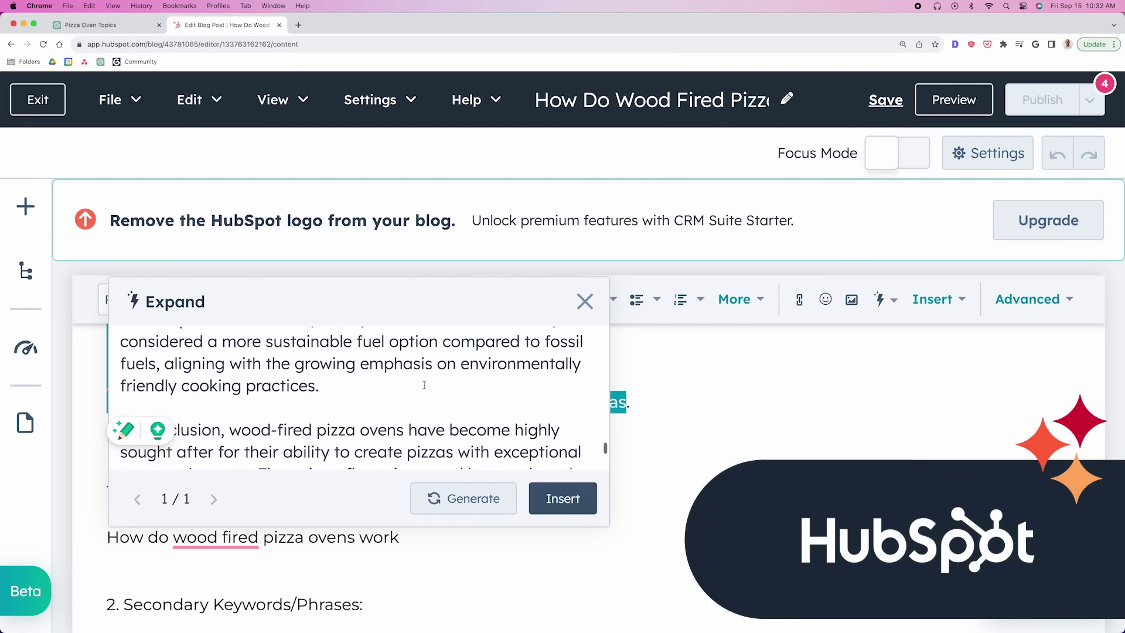
{"action": "scroll", "coordinate": [447, 443], "scroll_direction": "down", "scroll_amount": 1}
{"action": "left_click", "coordinate": [563, 498]}
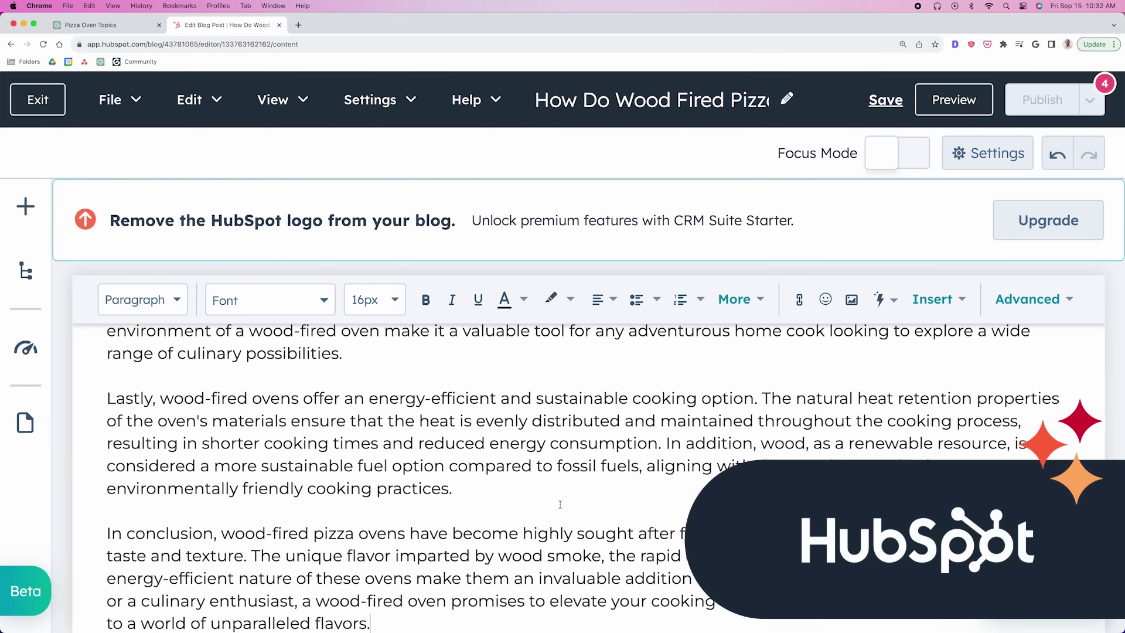
{"action": "scroll", "coordinate": [343, 464], "scroll_direction": "down", "scroll_amount": 5}
{"action": "scroll", "coordinate": [343, 463], "scroll_direction": "down", "scroll_amount": 3}
{"action": "scroll", "coordinate": [266, 450], "scroll_direction": "down", "scroll_amount": 5}
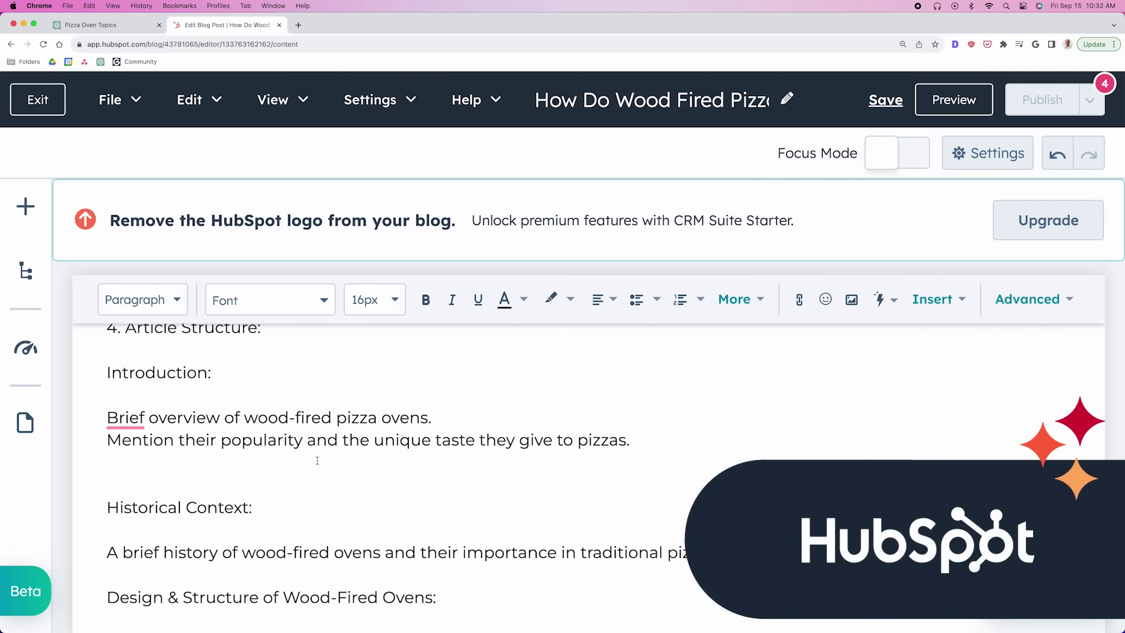
{"action": "scroll", "coordinate": [317, 461], "scroll_direction": "down", "scroll_amount": 3}
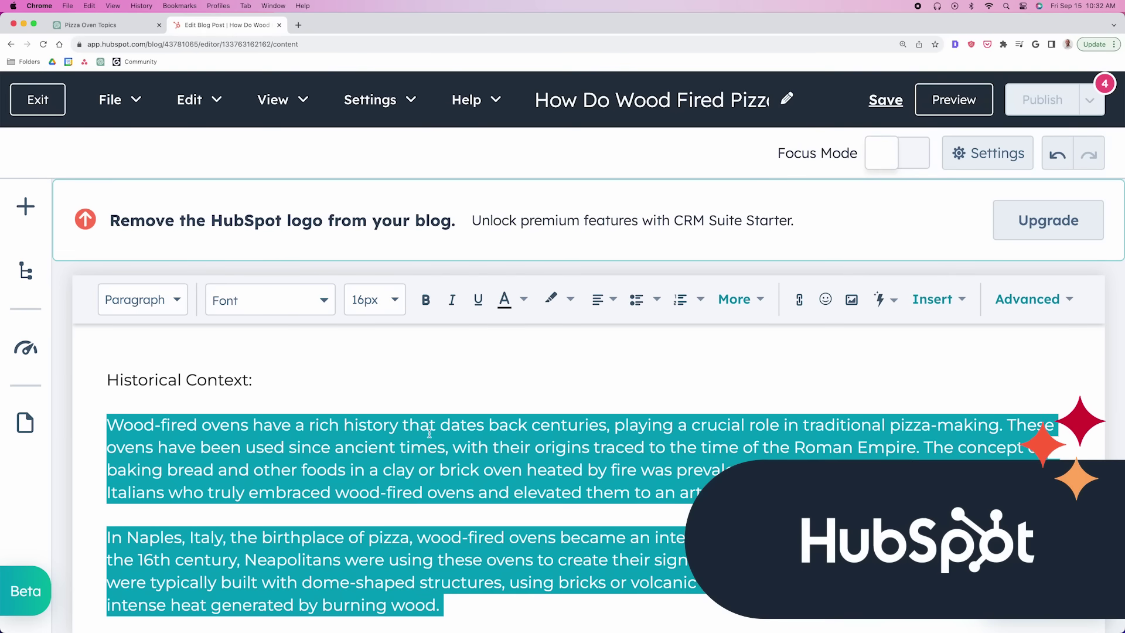
Shorten the Historical Context paragraphs with AI and insert the condensed paragraph.
{"action": "scroll", "coordinate": [617, 431], "scroll_direction": "down", "scroll_amount": 4}
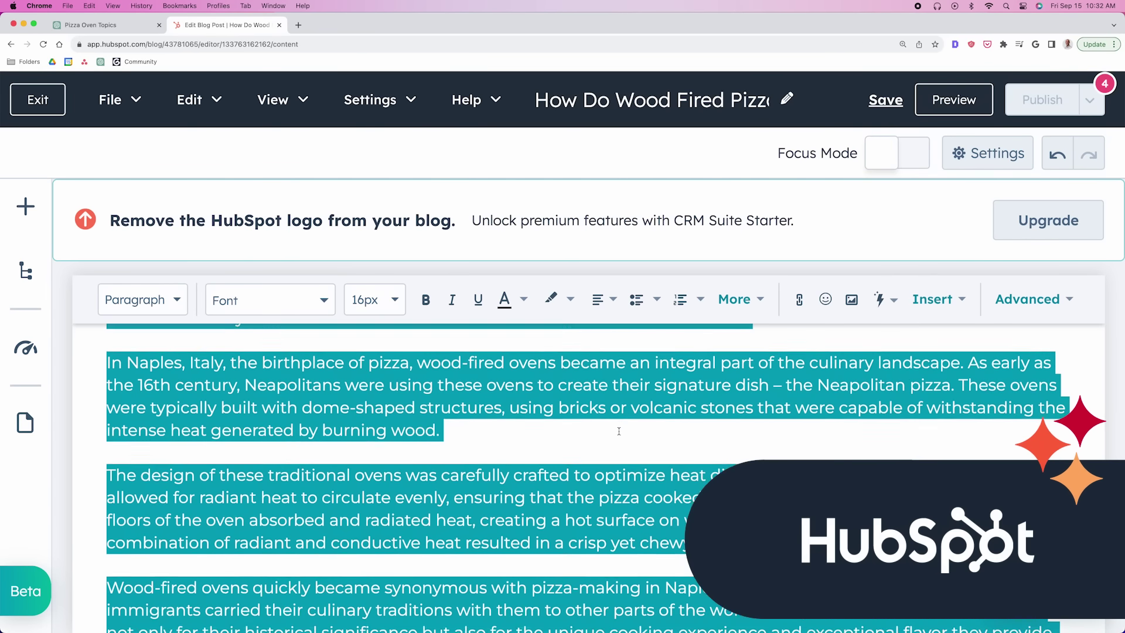
{"action": "scroll", "coordinate": [617, 432], "scroll_direction": "down", "scroll_amount": 4}
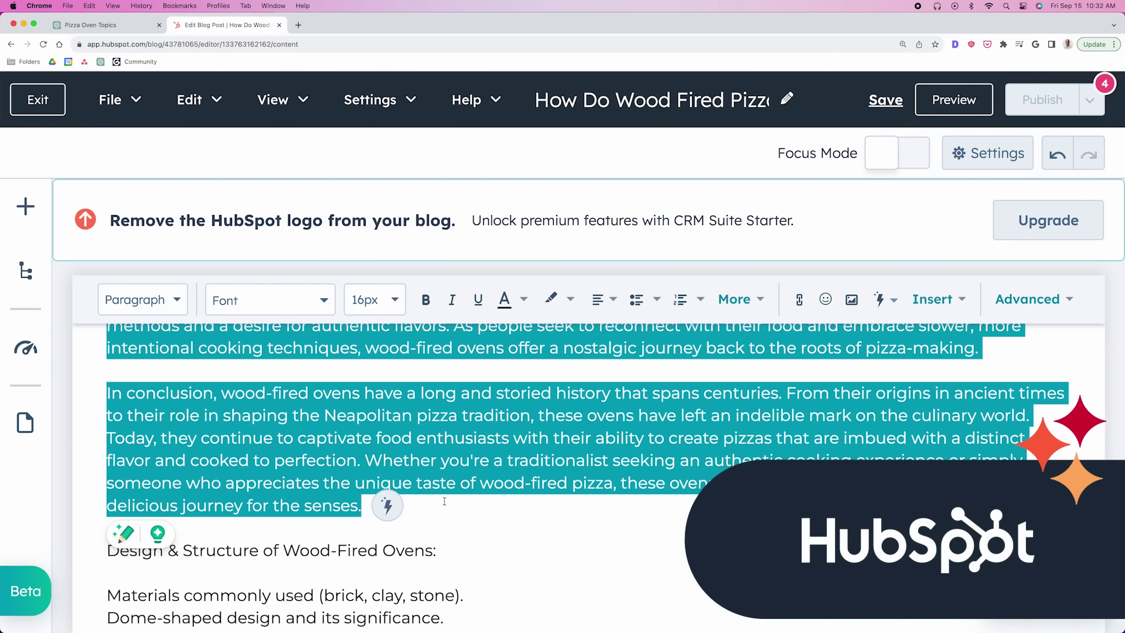
{"action": "left_click", "coordinate": [387, 506]}
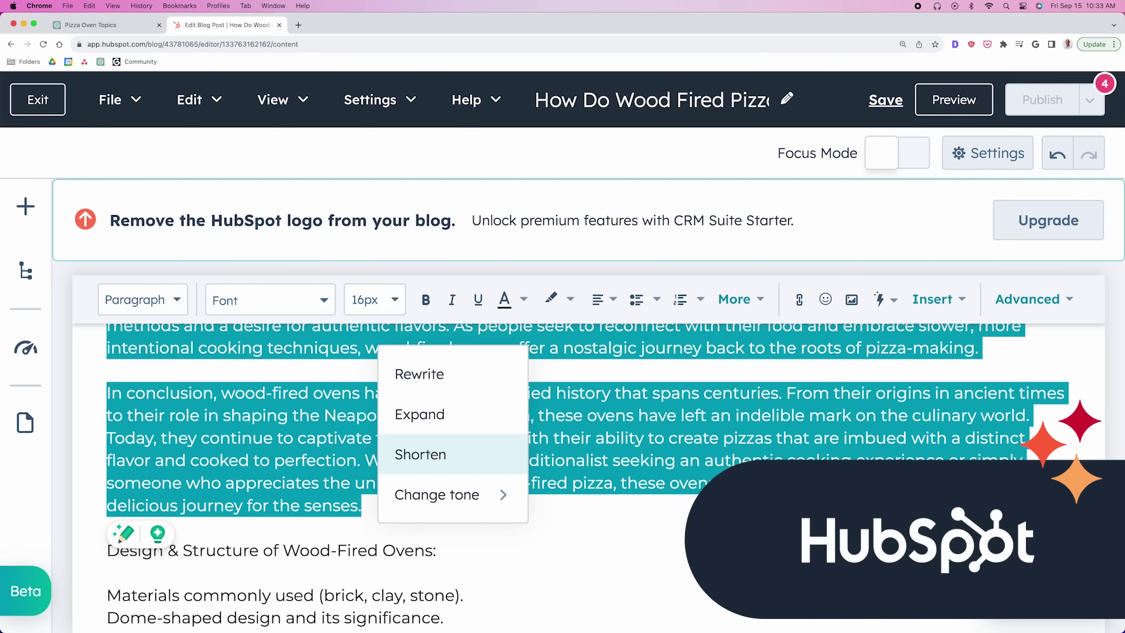
{"action": "left_click", "coordinate": [434, 456]}
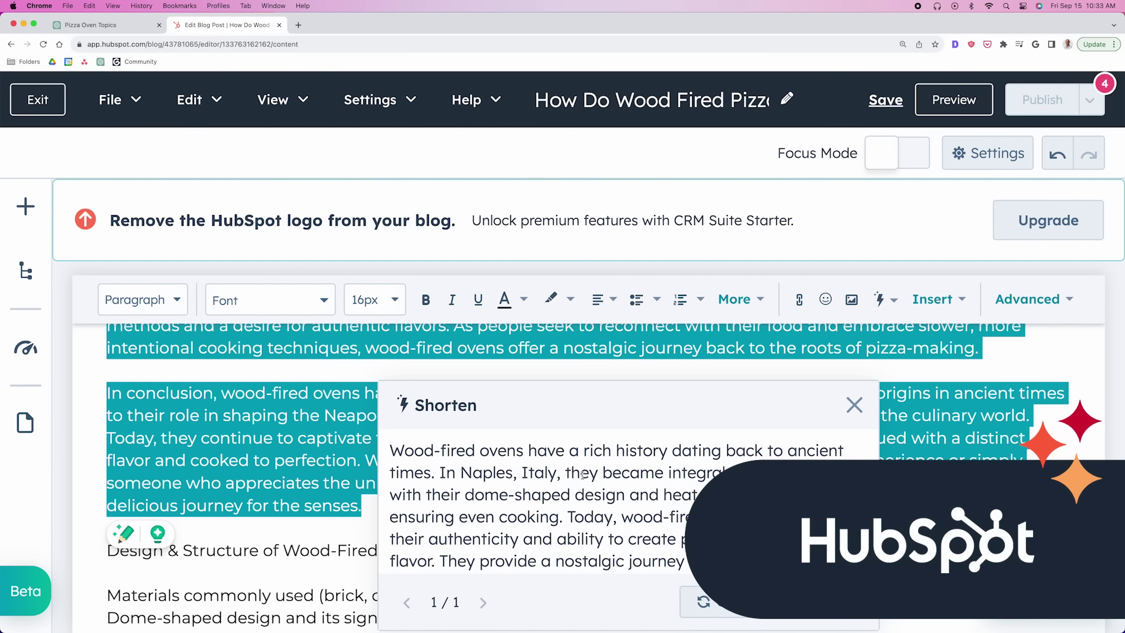
{"action": "scroll", "coordinate": [609, 469], "scroll_direction": "down", "scroll_amount": 1}
{"action": "left_click", "coordinate": [762, 602]}
Rewrite the new shortened paragraph in a Friendly tone using the AI tone option.
{"action": "left_click_drag", "start_coordinate": [683, 510], "coordinate": [123, 447]}
{"action": "left_click", "coordinate": [726, 453]}
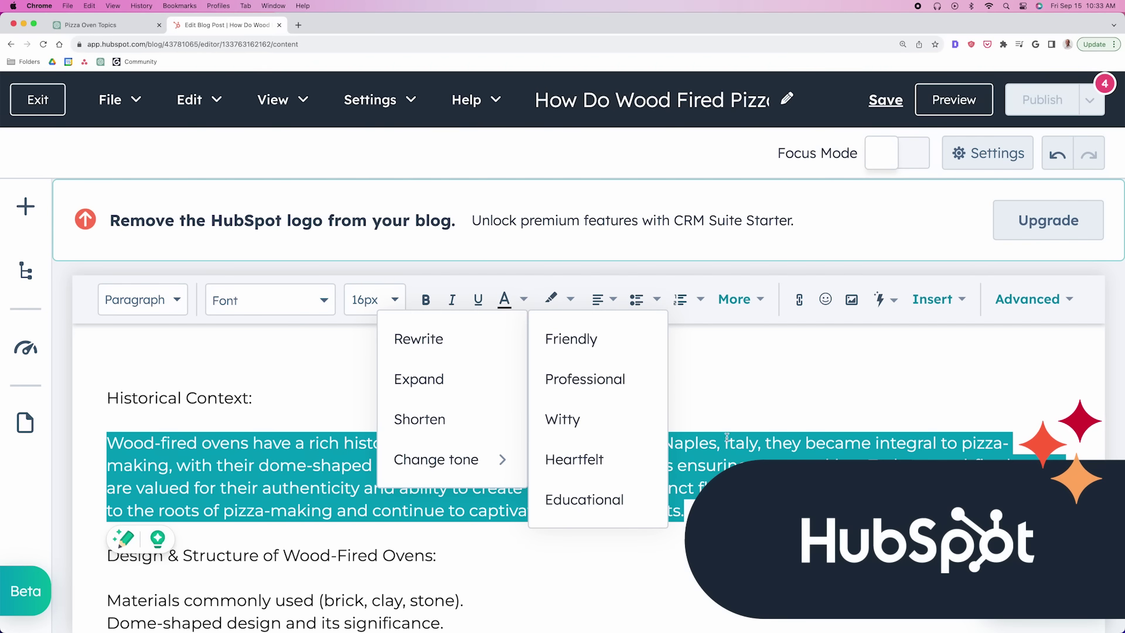
{"action": "left_click", "coordinate": [616, 351]}
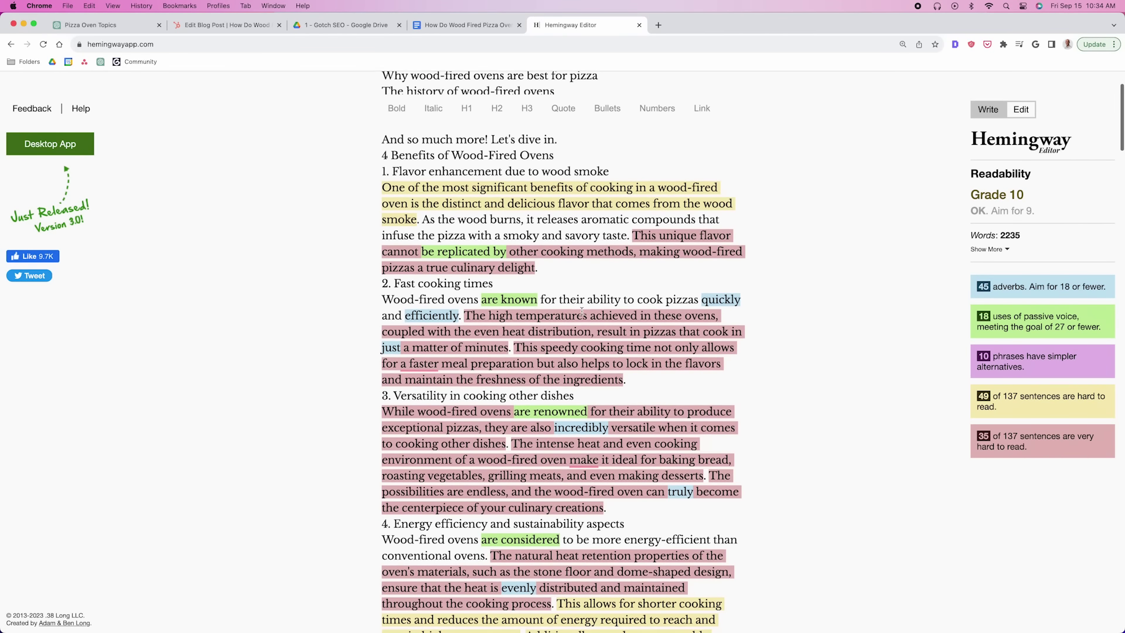
{"action": "scroll", "coordinate": [582, 311], "scroll_direction": "down", "scroll_amount": 3}
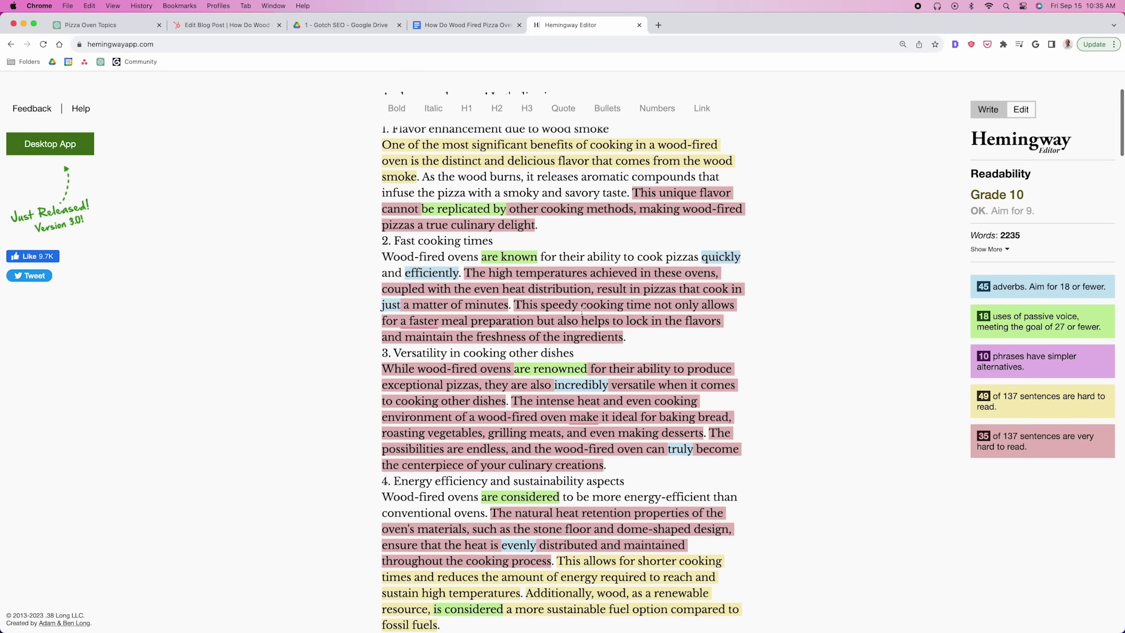
{"action": "scroll", "coordinate": [581, 311], "scroll_direction": "down", "scroll_amount": 3}
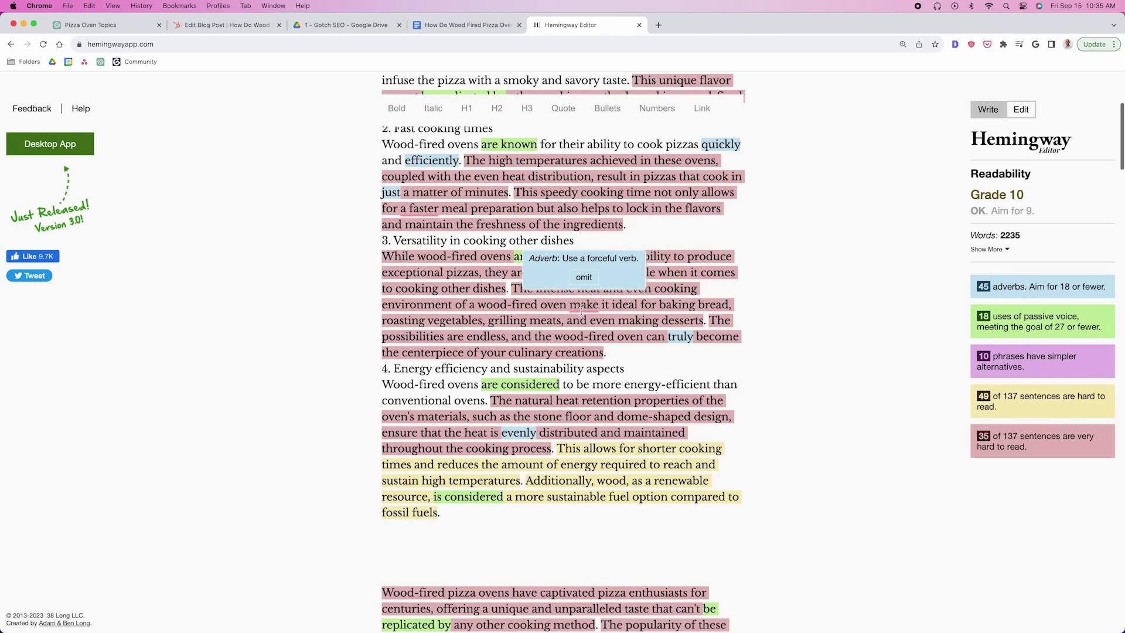
Run a spelling and grammar check on the Google Docs article, which suggests changing 'gases' to 'gasses'.
{"action": "key", "text": "ctrl+shift+Tab"}
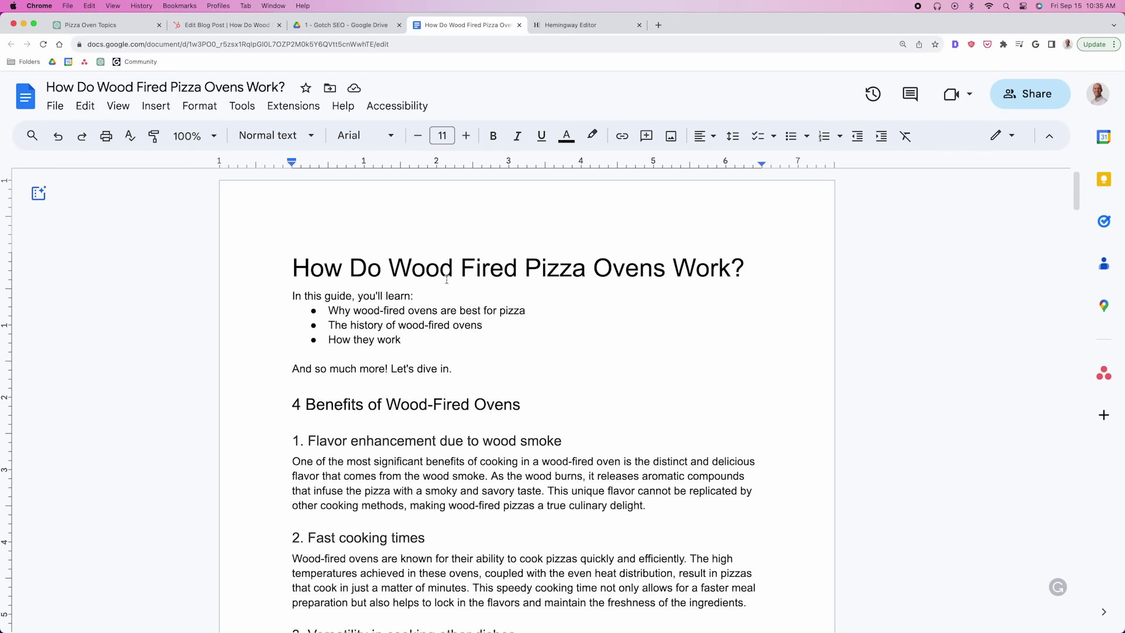
{"action": "left_click", "coordinate": [625, 268]}
{"action": "left_click", "coordinate": [242, 105]}
{"action": "mouse_move", "coordinate": [438, 143]}
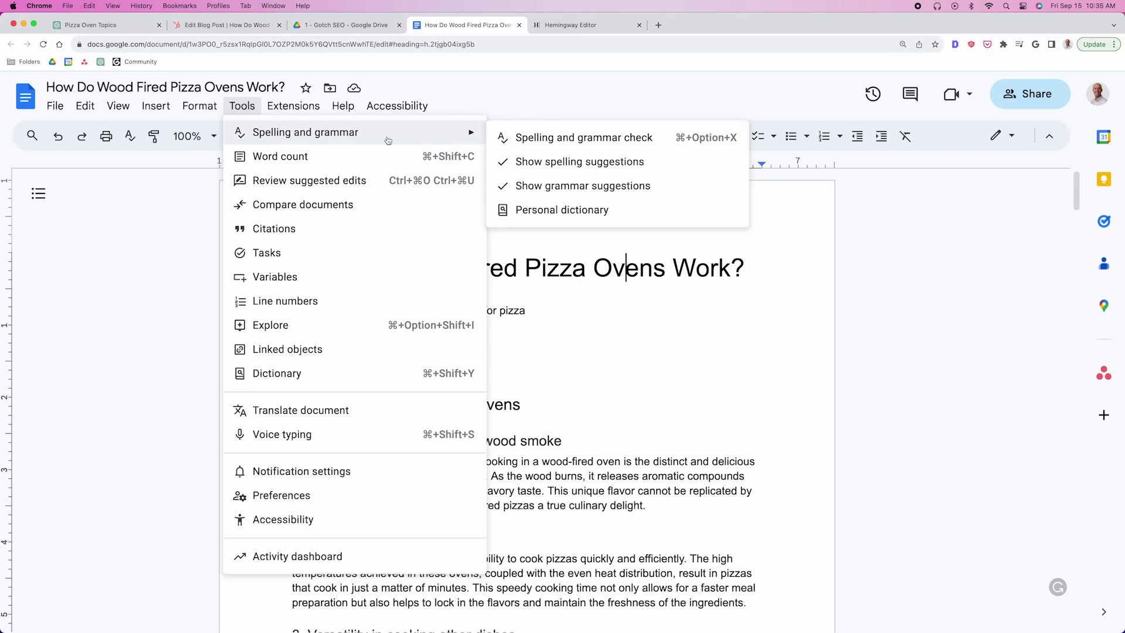
{"action": "left_click", "coordinate": [565, 146]}
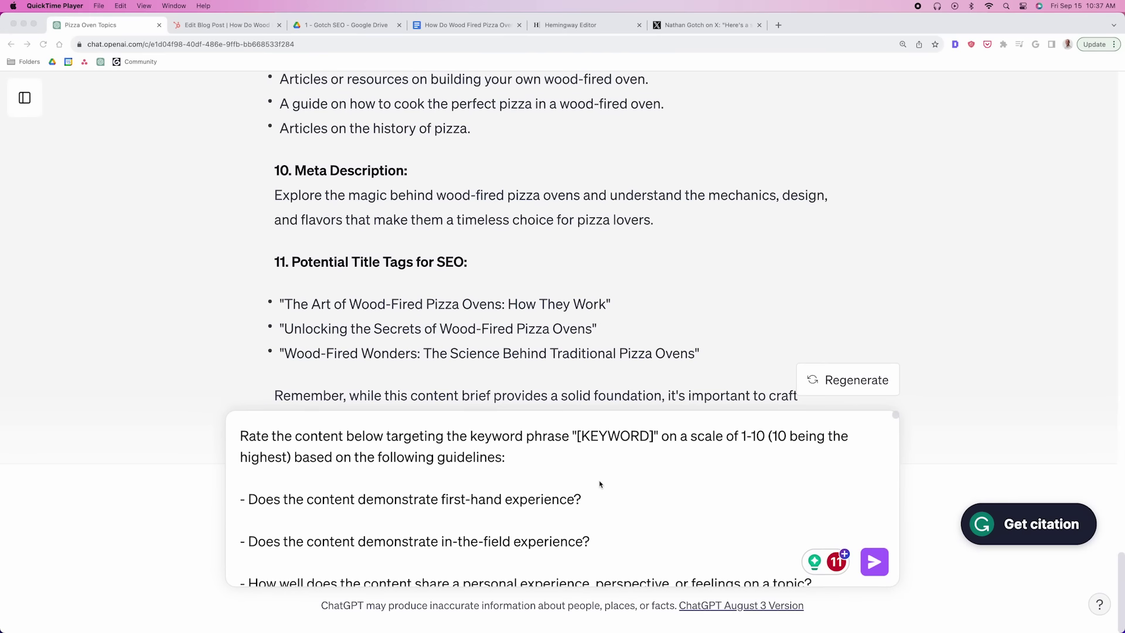
Send ChatGPT the prompt asking it to rate the article 1–10 for first-hand experience on its keyword.
{"action": "scroll", "coordinate": [599, 484], "scroll_direction": "down", "scroll_amount": 15}
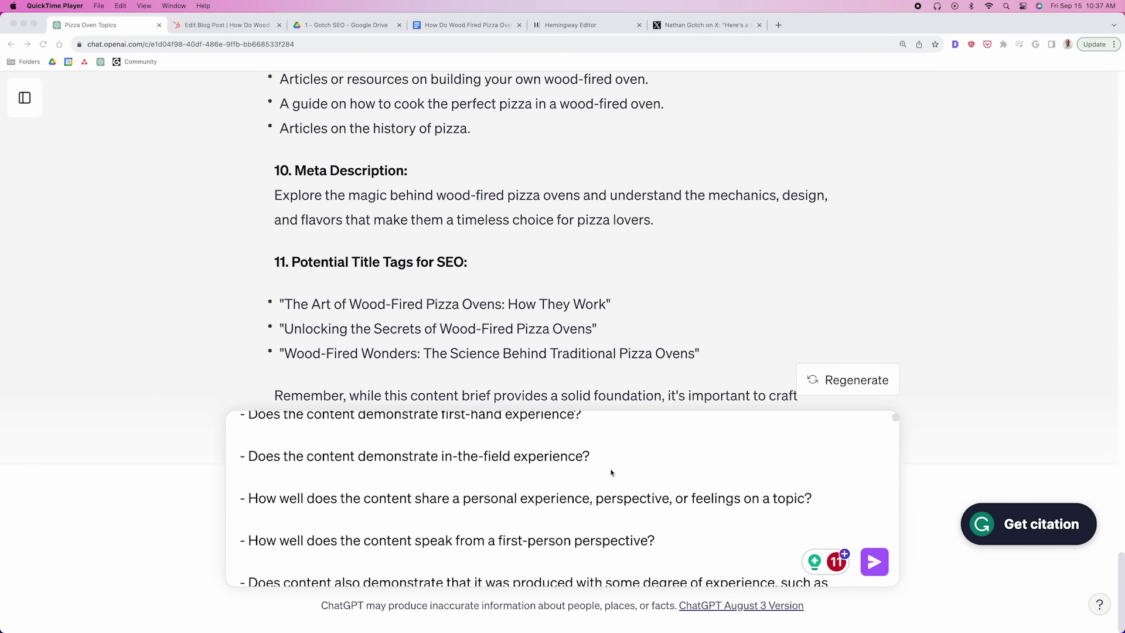
{"action": "left_click", "coordinate": [789, 513]}
{"action": "key", "text": "Return"}
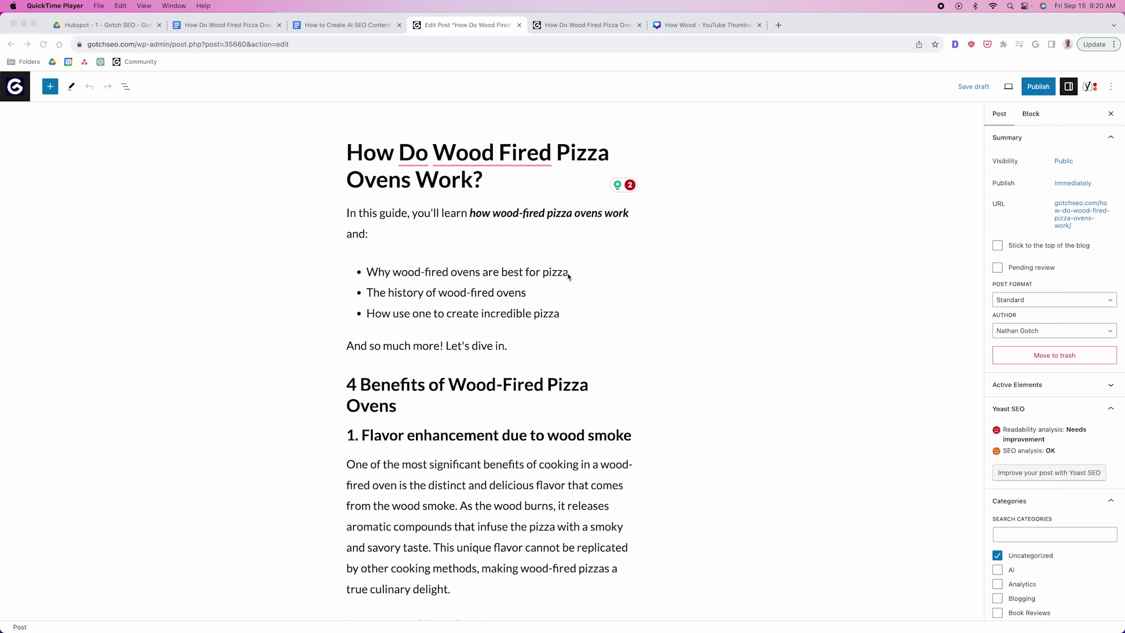
Select the post title in the block editor, then check the same title on the post preview.
{"action": "left_click", "coordinate": [461, 176]}
{"action": "left_click_drag", "start_coordinate": [473, 179], "coordinate": [355, 160]}
{"action": "left_click", "coordinate": [438, 179]}
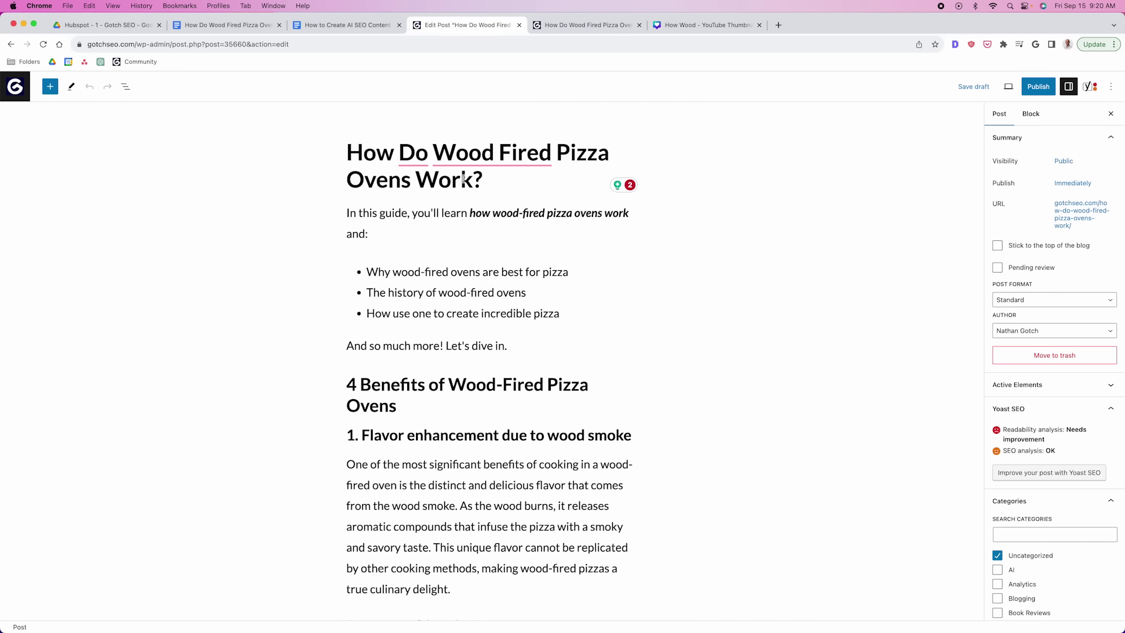
{"action": "left_click", "coordinate": [599, 27]}
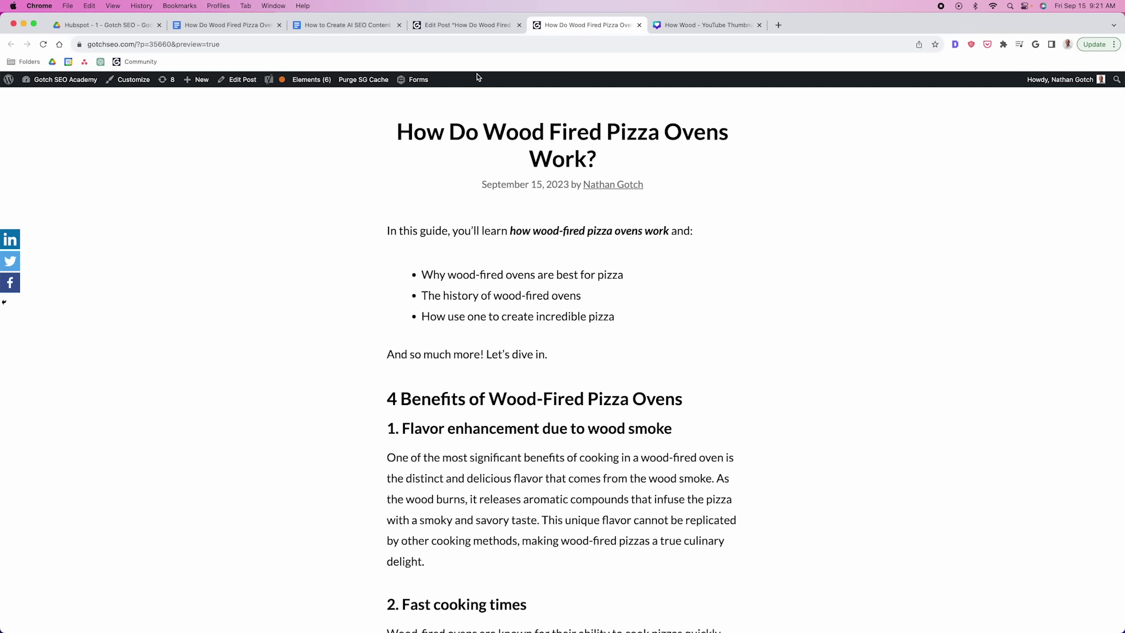
{"action": "left_click_drag", "start_coordinate": [609, 158], "coordinate": [402, 138]}
{"action": "left_click", "coordinate": [505, 132]}
Verify in Detailed SEO that the H1 and page title both read 'How Do Wood Fired Pizza Ovens Work?'.
{"action": "left_click", "coordinate": [955, 45]}
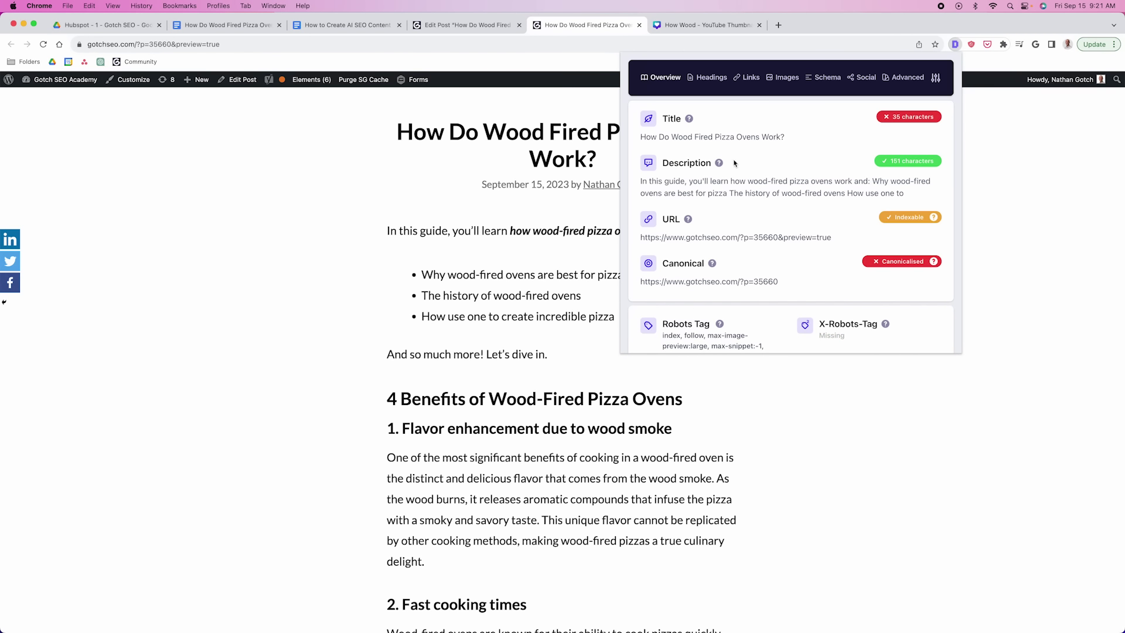
{"action": "left_click", "coordinate": [712, 77]}
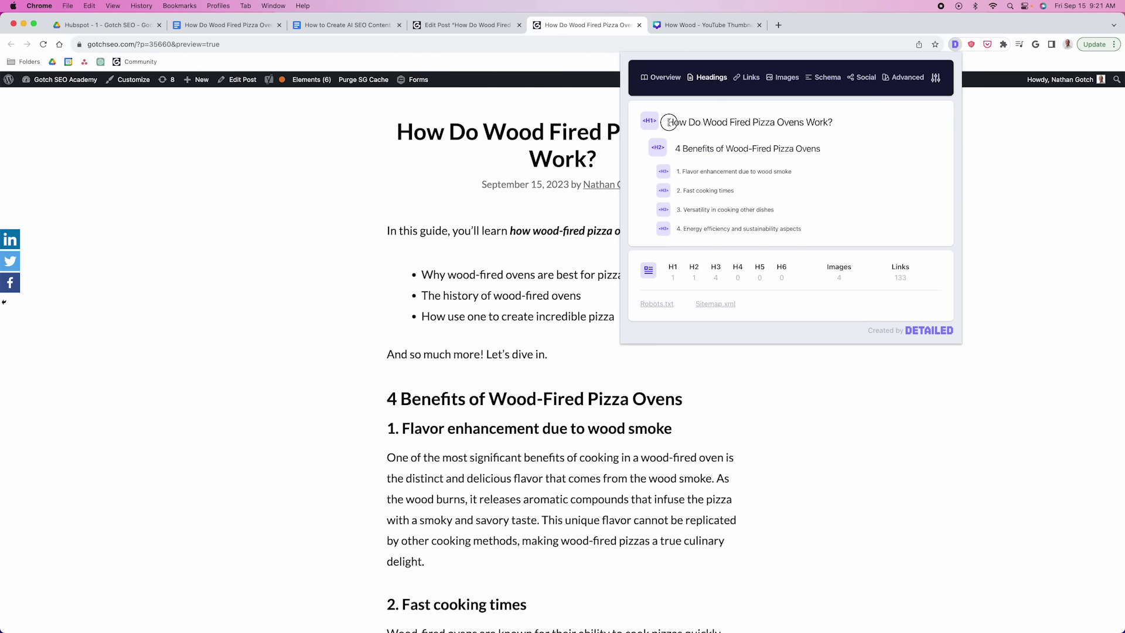
{"action": "left_click_drag", "start_coordinate": [668, 121], "coordinate": [835, 122]}
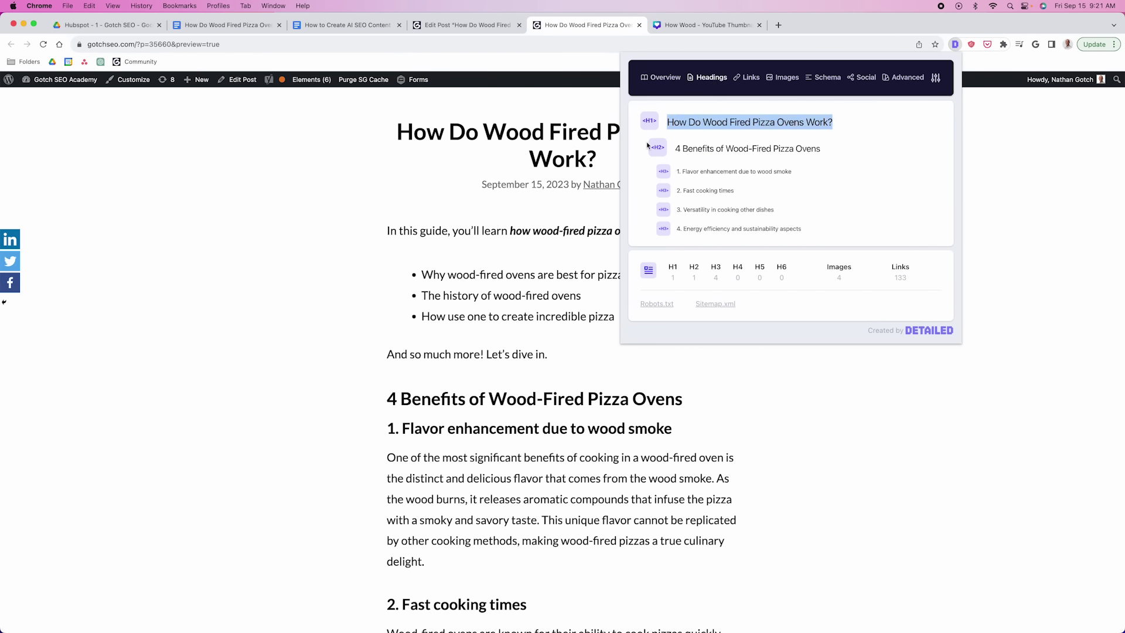
{"action": "left_click", "coordinate": [683, 123]}
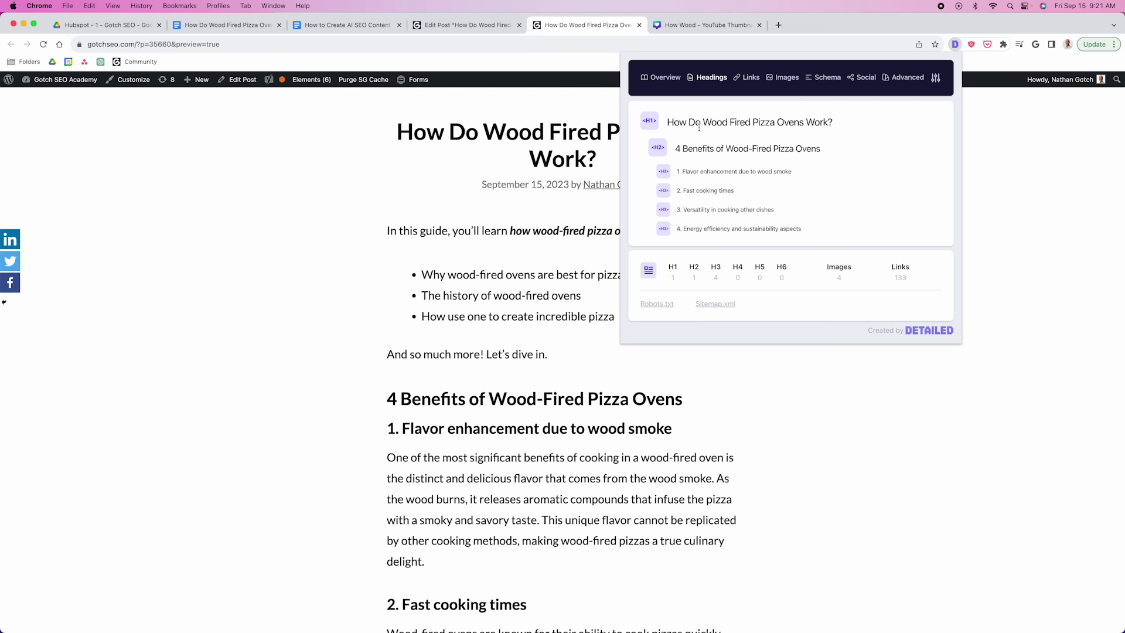
{"action": "left_click", "coordinate": [671, 82]}
{"action": "left_click_drag", "start_coordinate": [640, 137], "coordinate": [790, 142]}
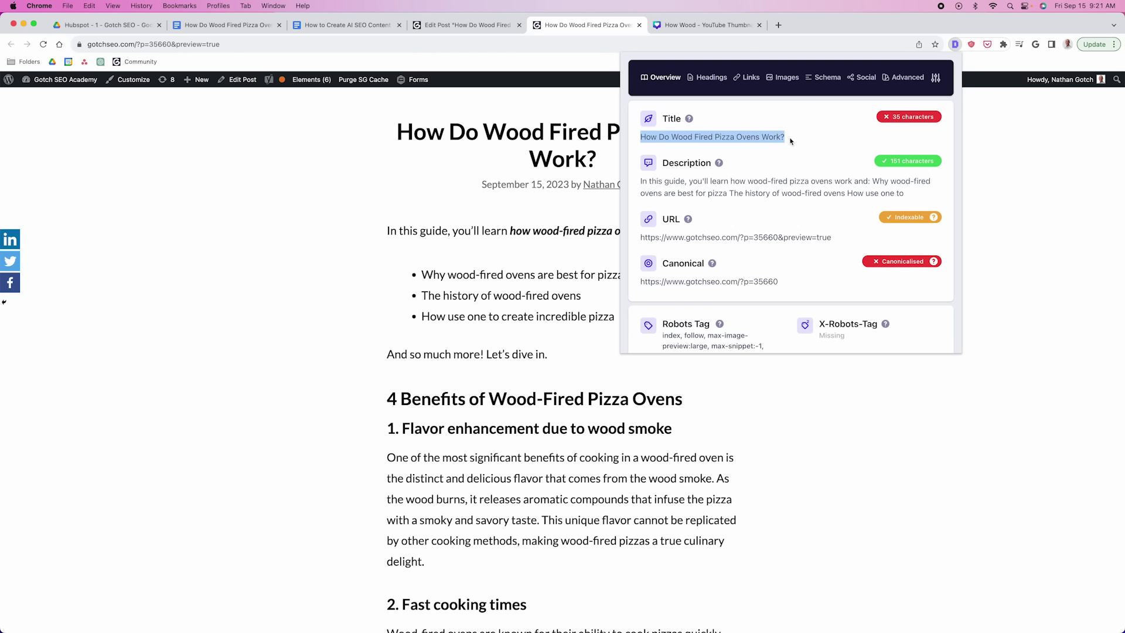
{"action": "left_click", "coordinate": [790, 142]}
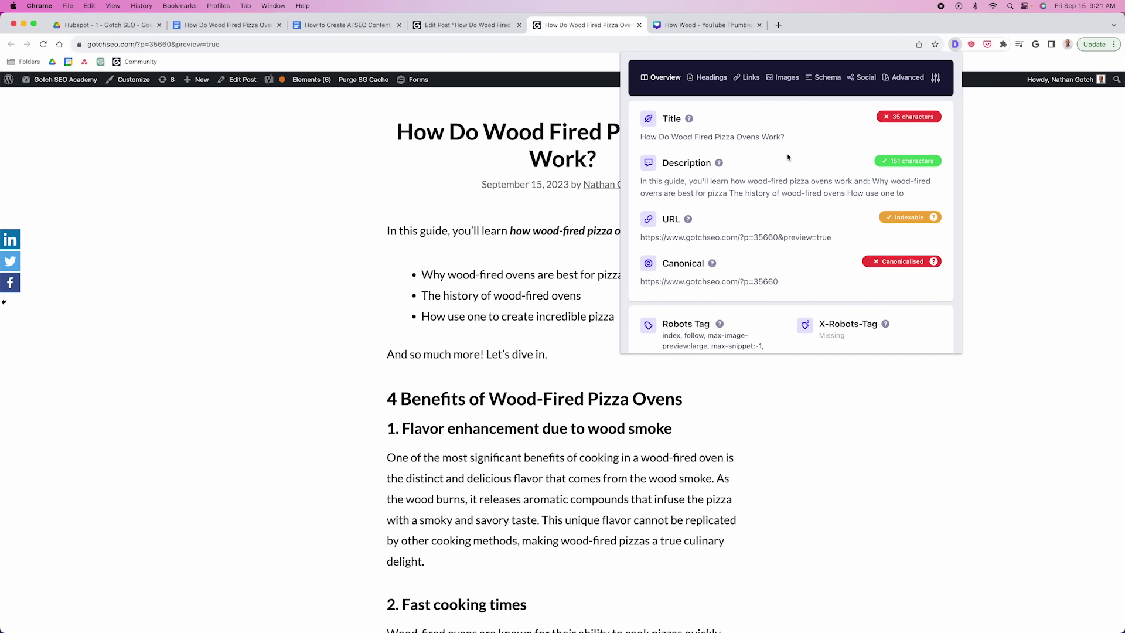
{"action": "left_click", "coordinate": [552, 176]}
Inspect the previewed post title's HTML element in DevTools, then close DevTools.
{"action": "left_click_drag", "start_coordinate": [603, 164], "coordinate": [433, 136]}
{"action": "right_click", "coordinate": [432, 136]}
{"action": "left_click", "coordinate": [457, 271]}
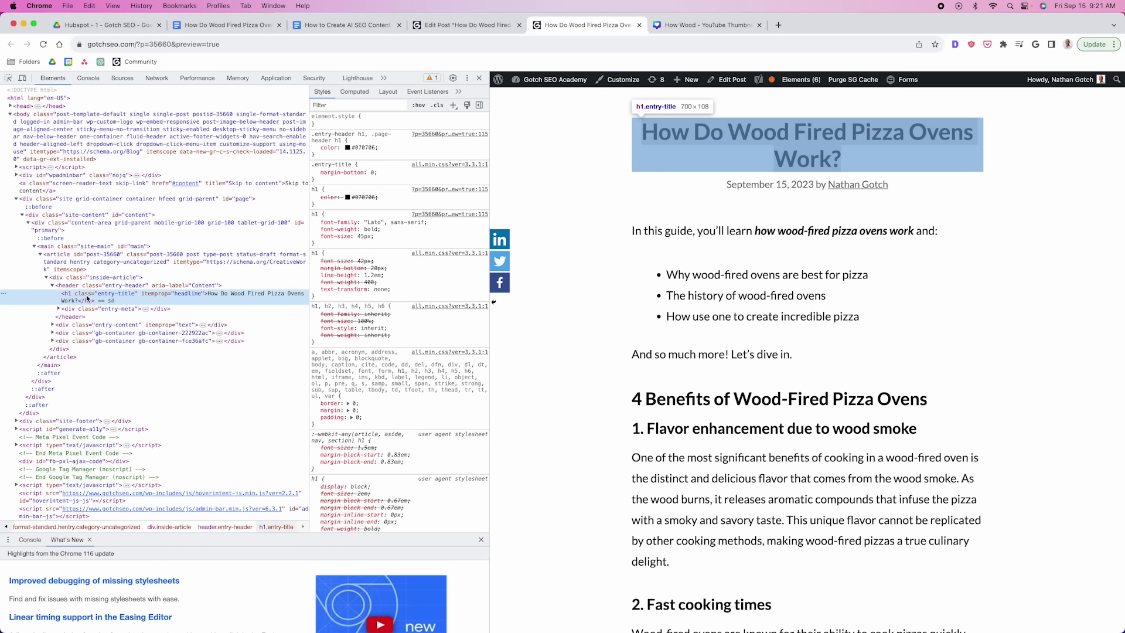
{"action": "key", "text": "super+alt+i"}
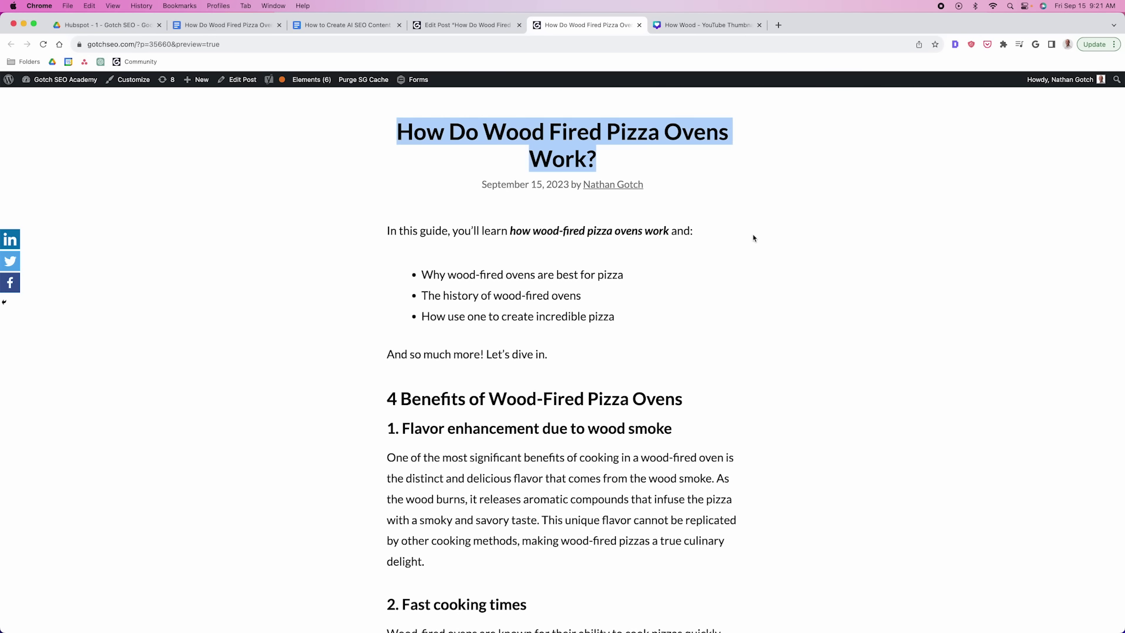
{"action": "left_click", "coordinate": [754, 238]}
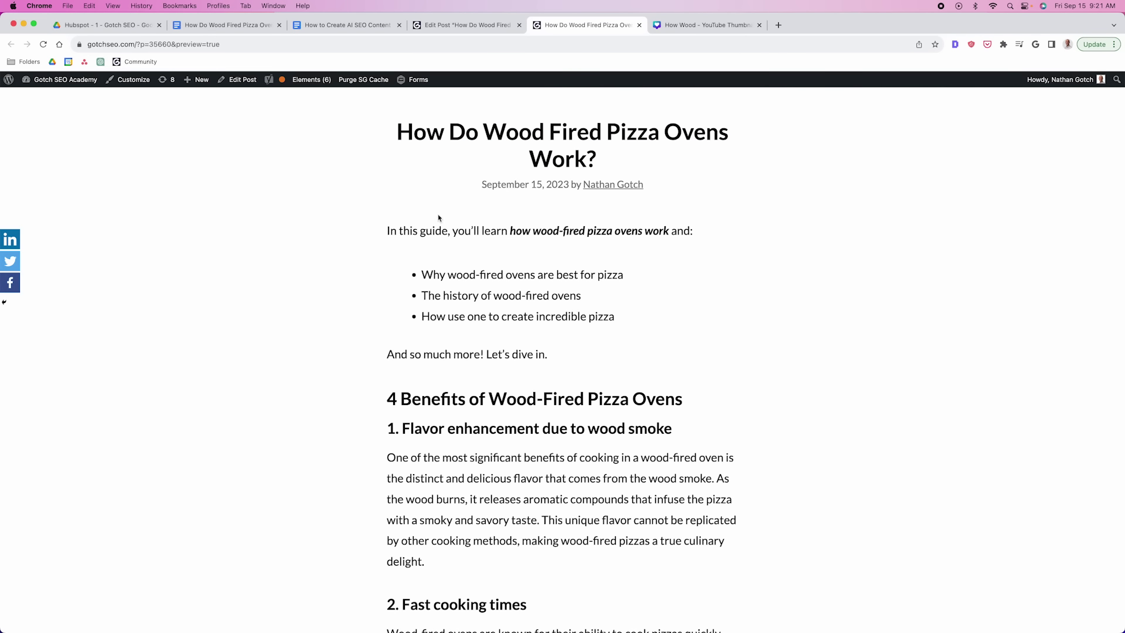
{"action": "left_click", "coordinate": [468, 25]}
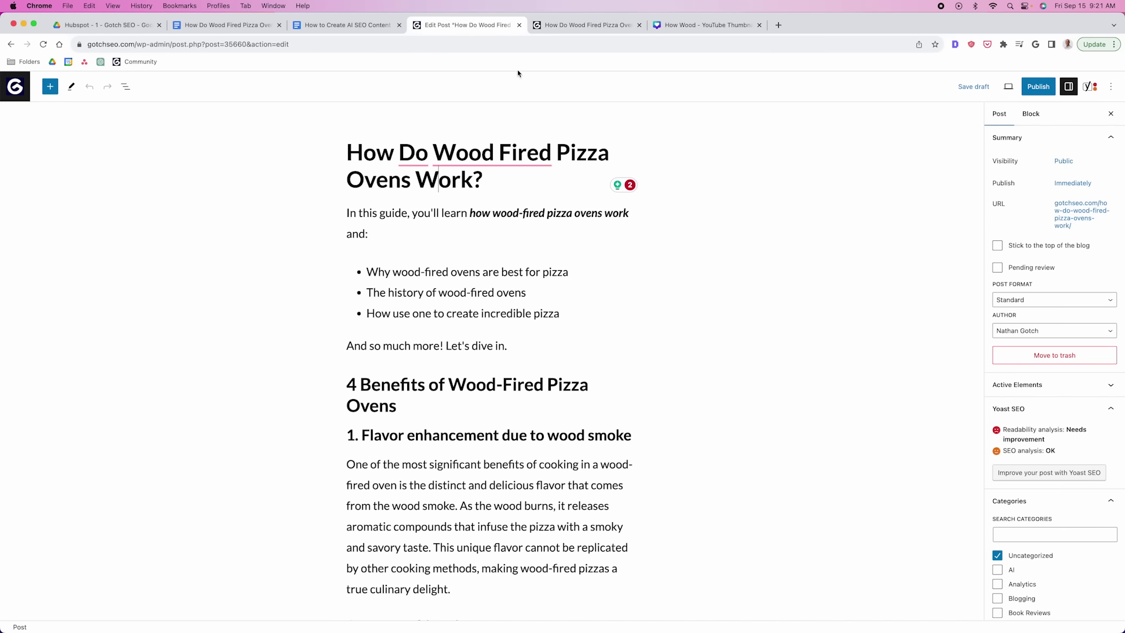
{"action": "left_click", "coordinate": [1083, 223]}
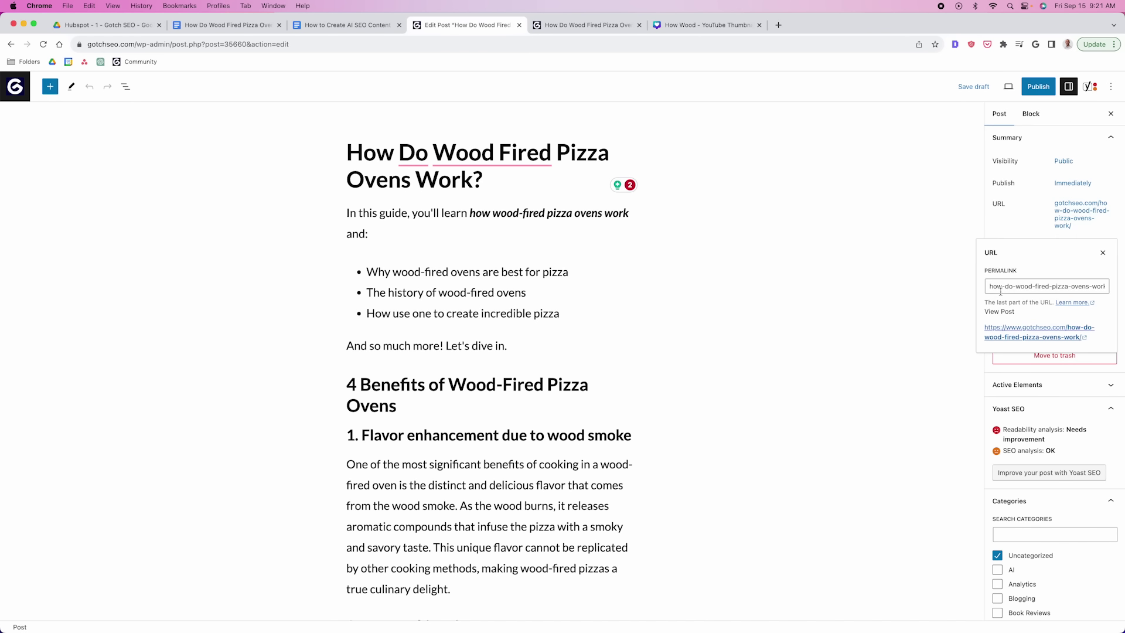
{"action": "left_click_drag", "start_coordinate": [989, 286], "coordinate": [1113, 286]}
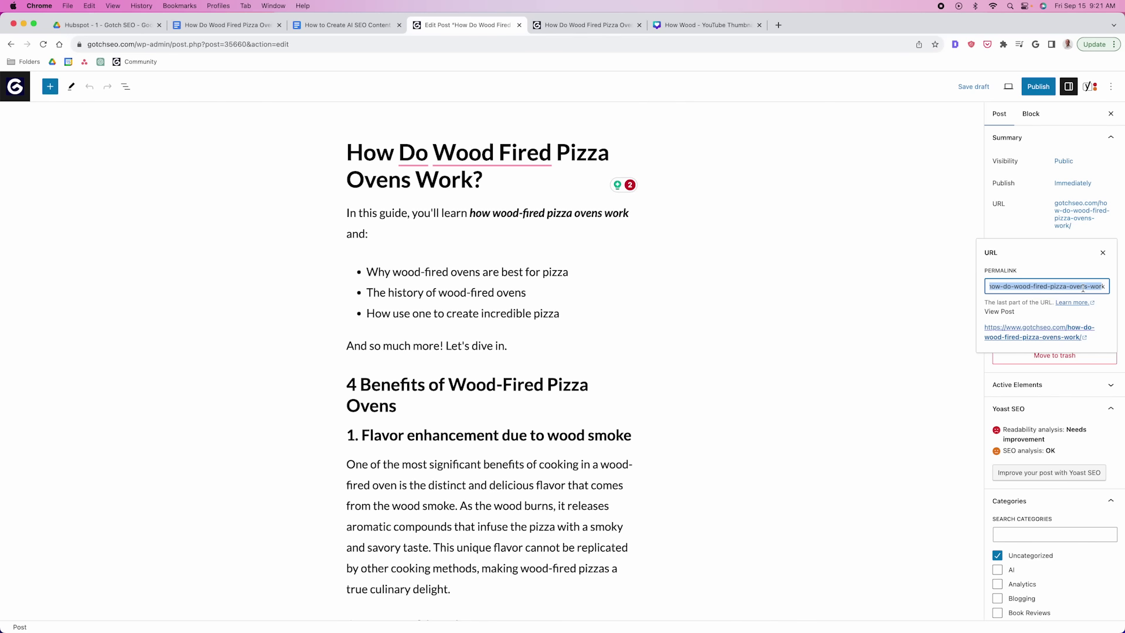
{"action": "left_click", "coordinate": [1102, 253]}
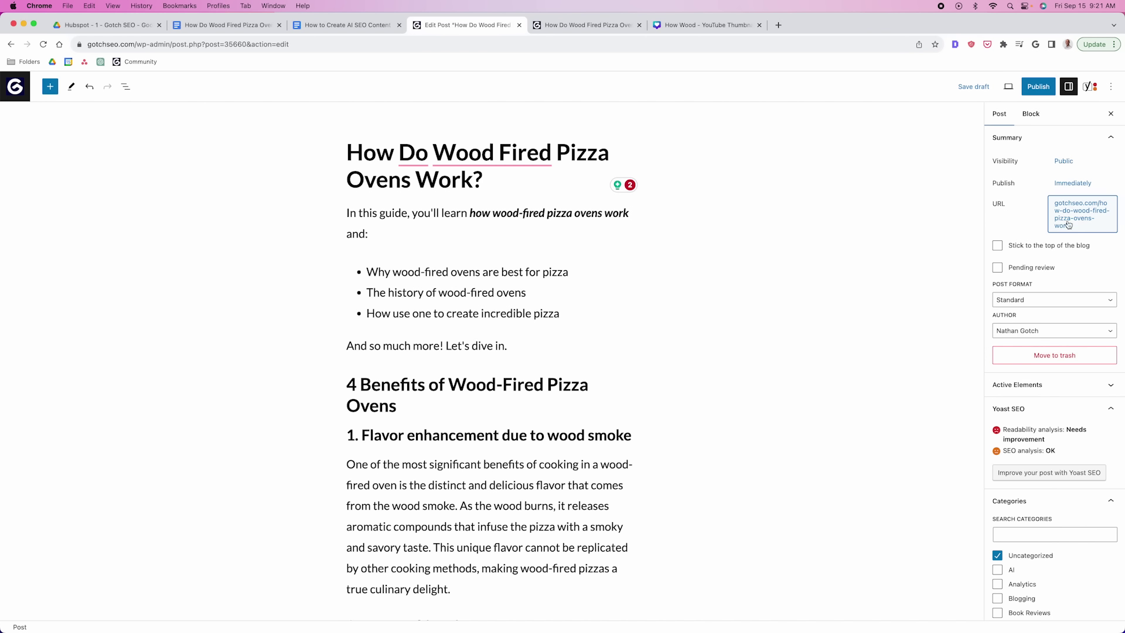
Check the Yoast focus keyphrase 'How Do Wood Fired Pizza Ovens Work' and scroll to the meta description.
{"action": "mouse_move", "coordinate": [495, 161]}
{"action": "scroll", "coordinate": [755, 214], "scroll_direction": "down", "scroll_amount": 20}
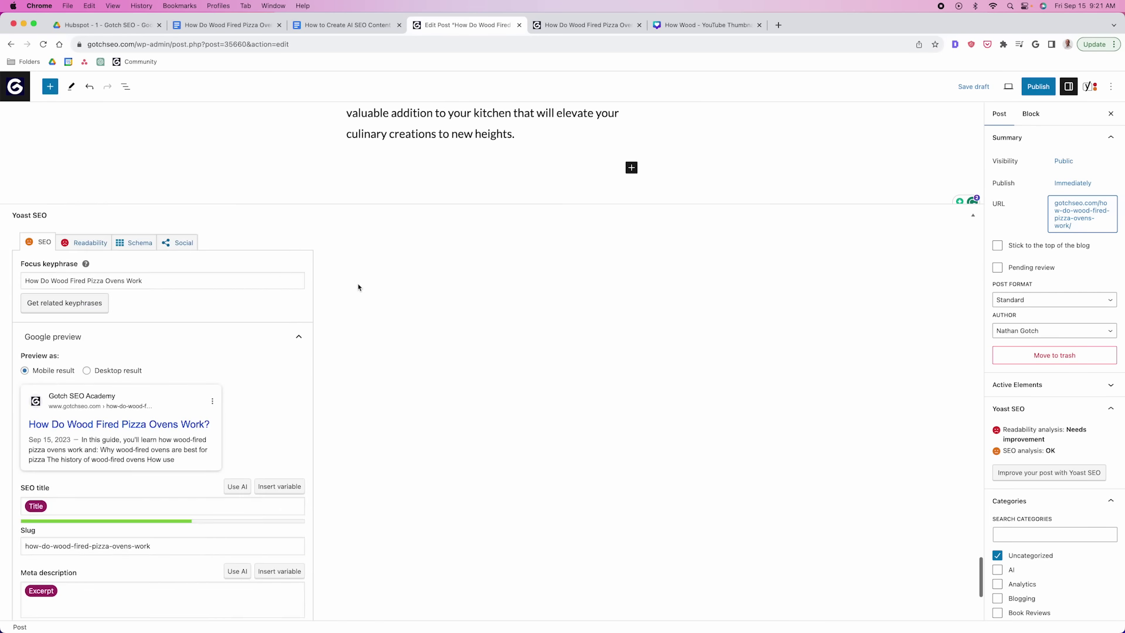
{"action": "scroll", "coordinate": [393, 302], "scroll_direction": "down", "scroll_amount": 2}
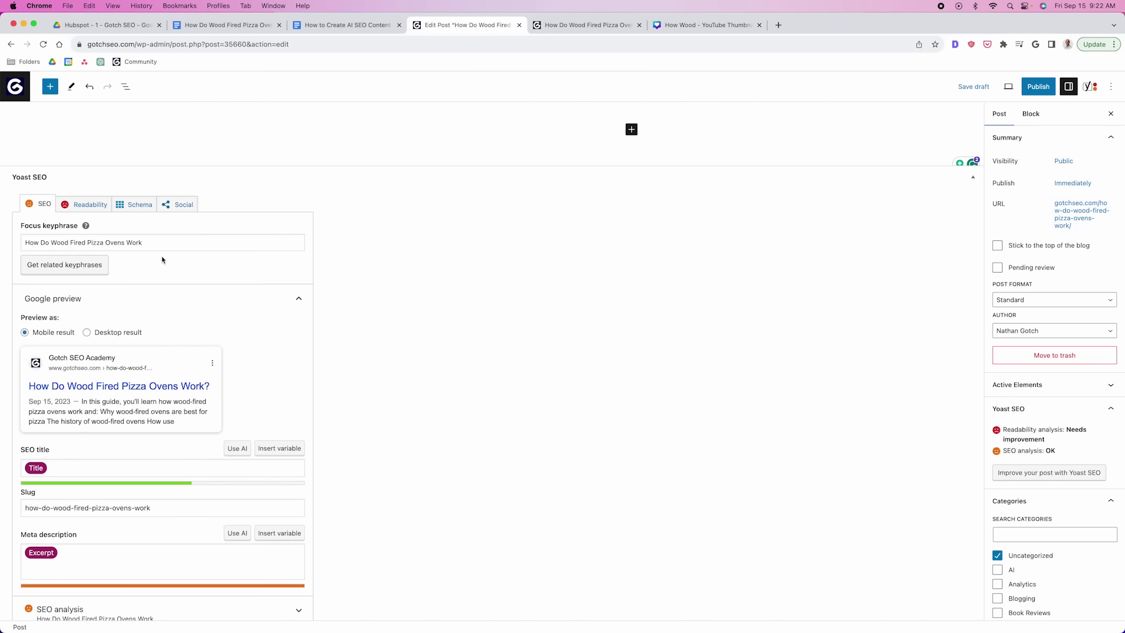
{"action": "left_click_drag", "start_coordinate": [168, 245], "coordinate": [23, 245]}
{"action": "left_click", "coordinate": [430, 275]}
{"action": "scroll", "coordinate": [430, 276], "scroll_direction": "down", "scroll_amount": 1}
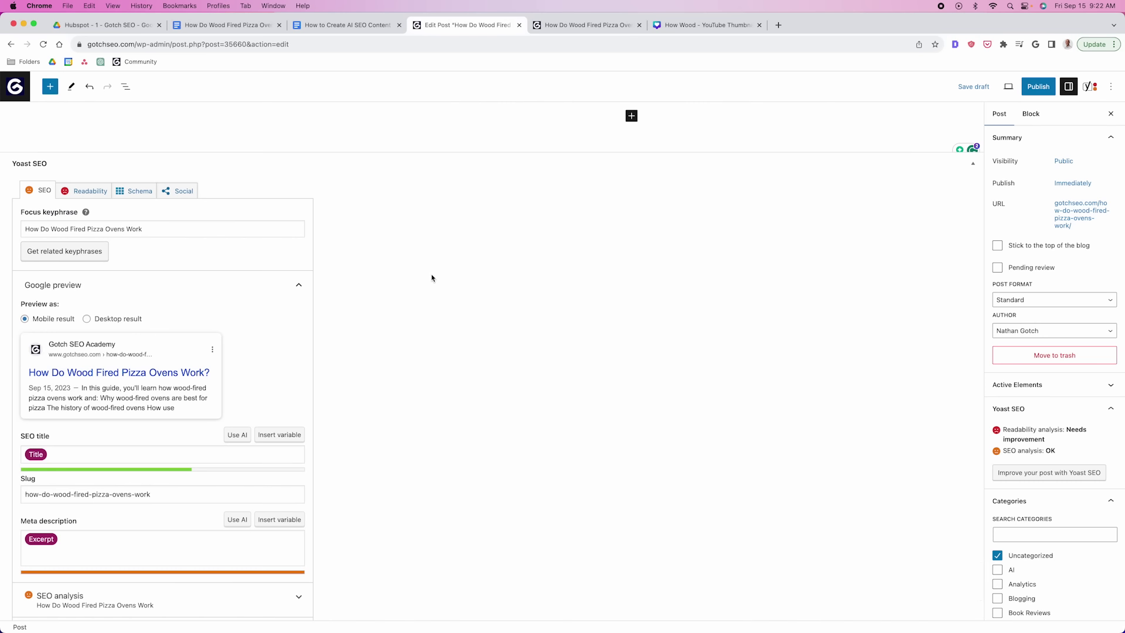
{"action": "scroll", "coordinate": [432, 278], "scroll_direction": "down", "scroll_amount": 1}
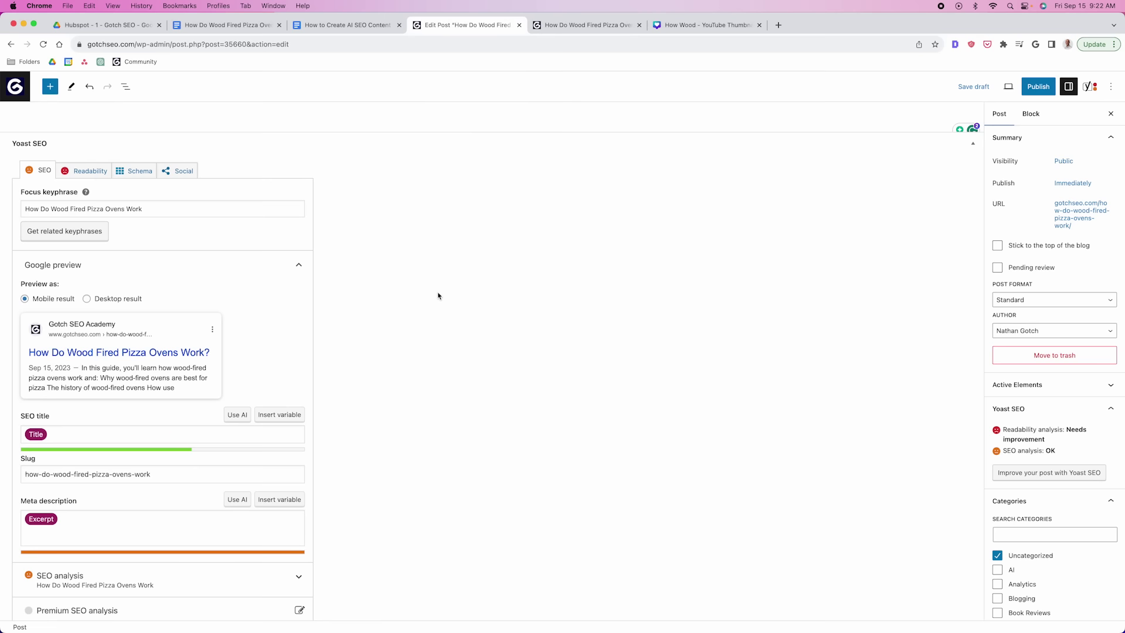
{"action": "scroll", "coordinate": [438, 296], "scroll_direction": "down", "scroll_amount": 4}
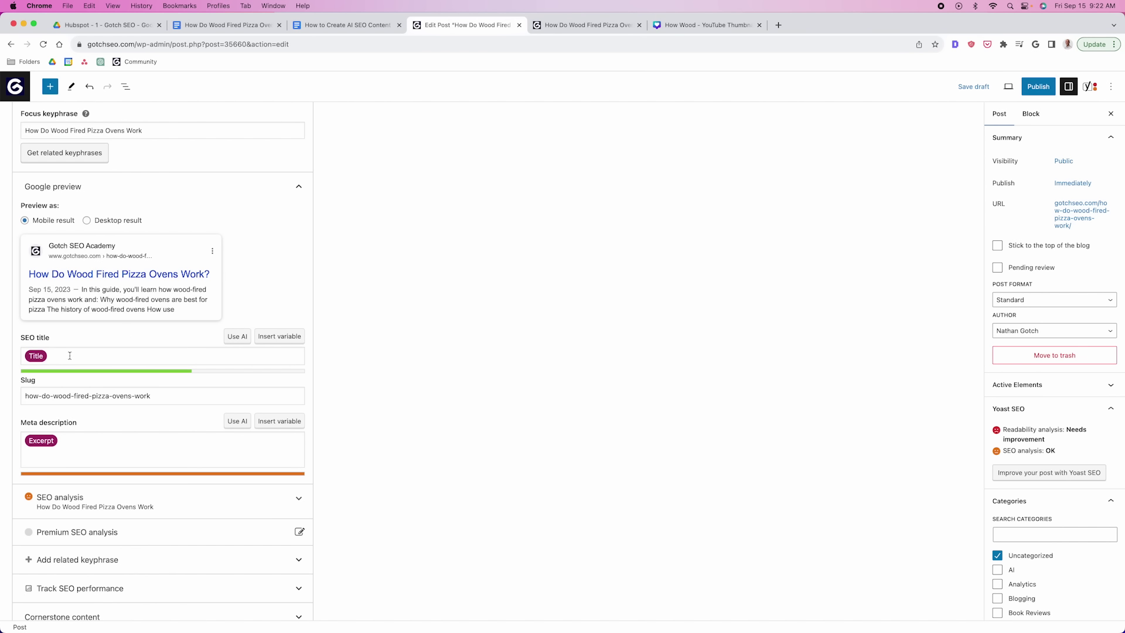
{"action": "scroll", "coordinate": [70, 356], "scroll_direction": "down", "scroll_amount": 2}
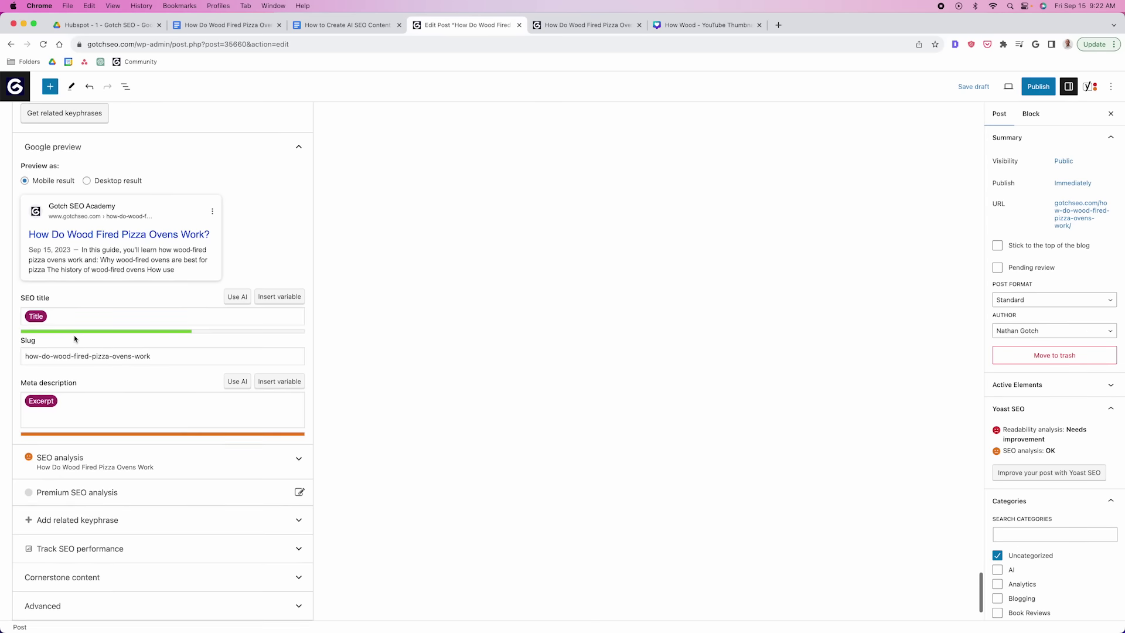
{"action": "scroll", "coordinate": [70, 337], "scroll_direction": "down", "scroll_amount": 3}
Delete the Excerpt variable so the meta description is empty, dismissing the Use AI upsell.
{"action": "left_click", "coordinate": [73, 372]}
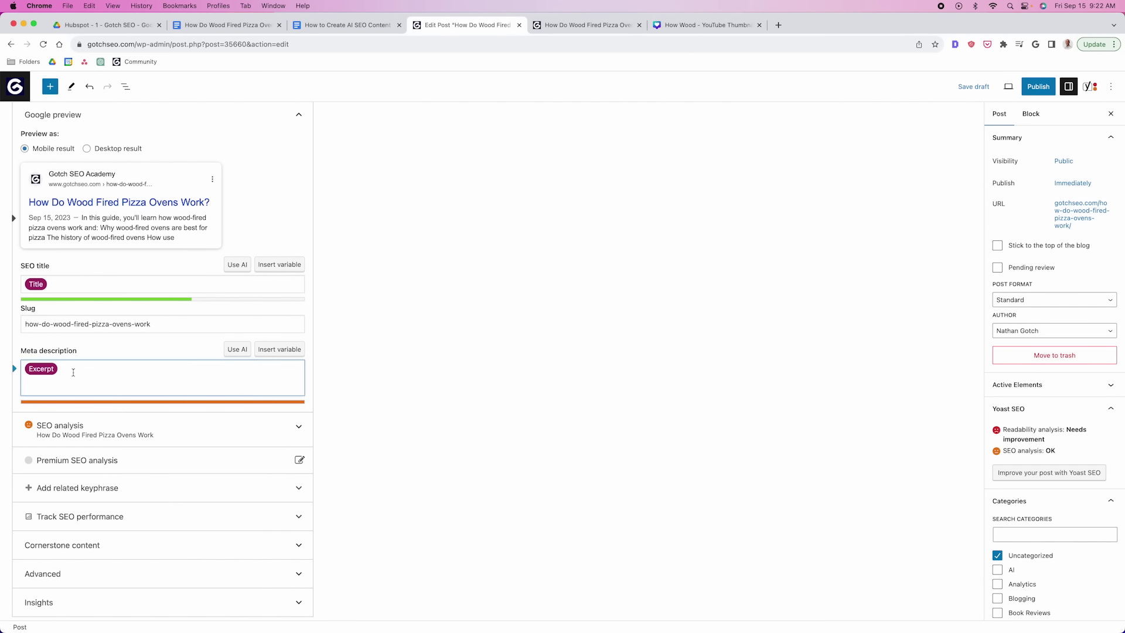
{"action": "key", "text": "BackSpace"}
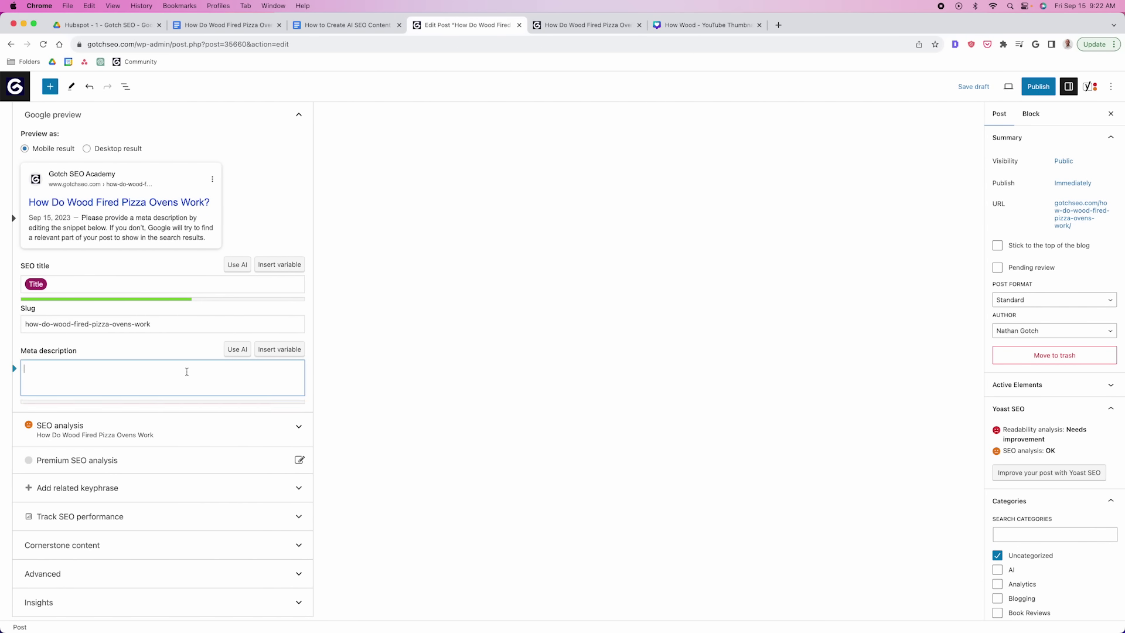
{"action": "left_click", "coordinate": [239, 350]}
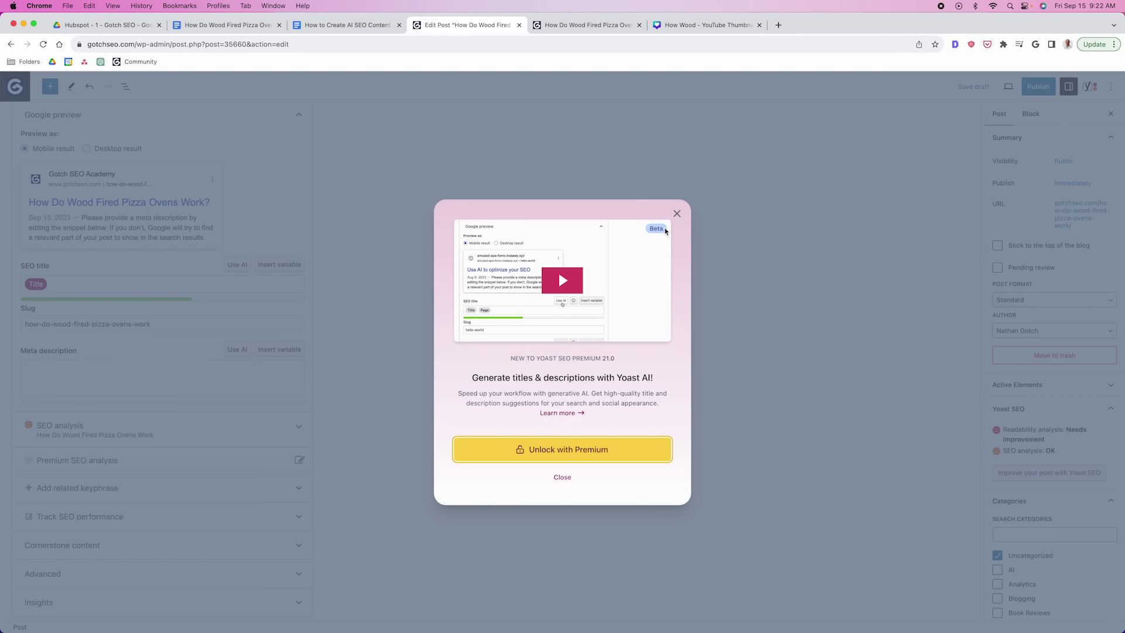
{"action": "left_click", "coordinate": [676, 213]}
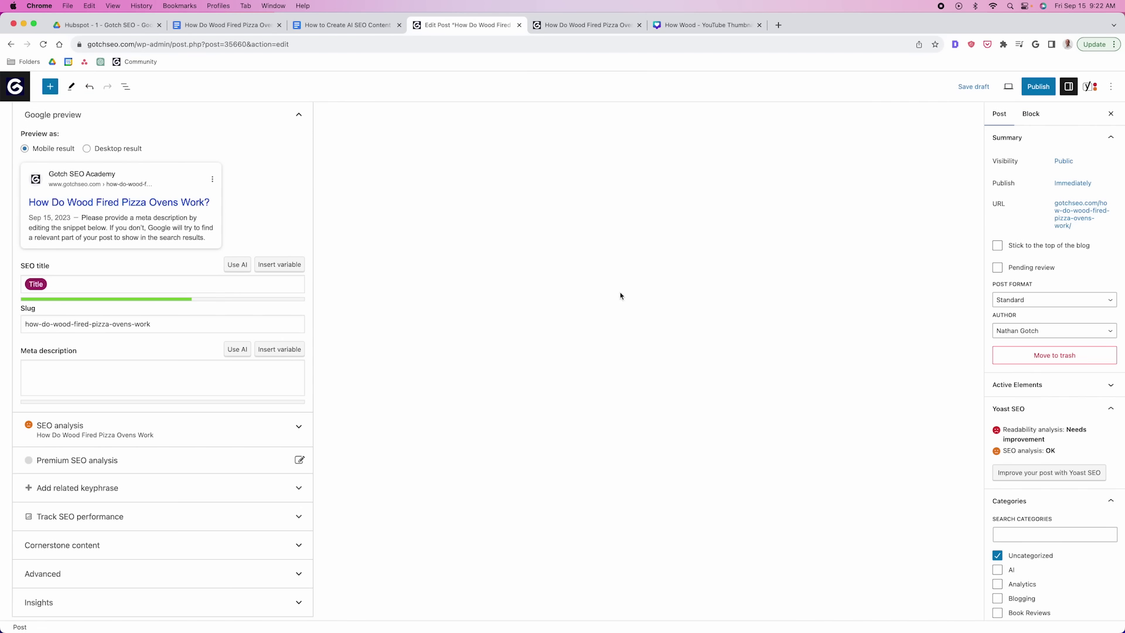
{"action": "left_click", "coordinate": [212, 380]}
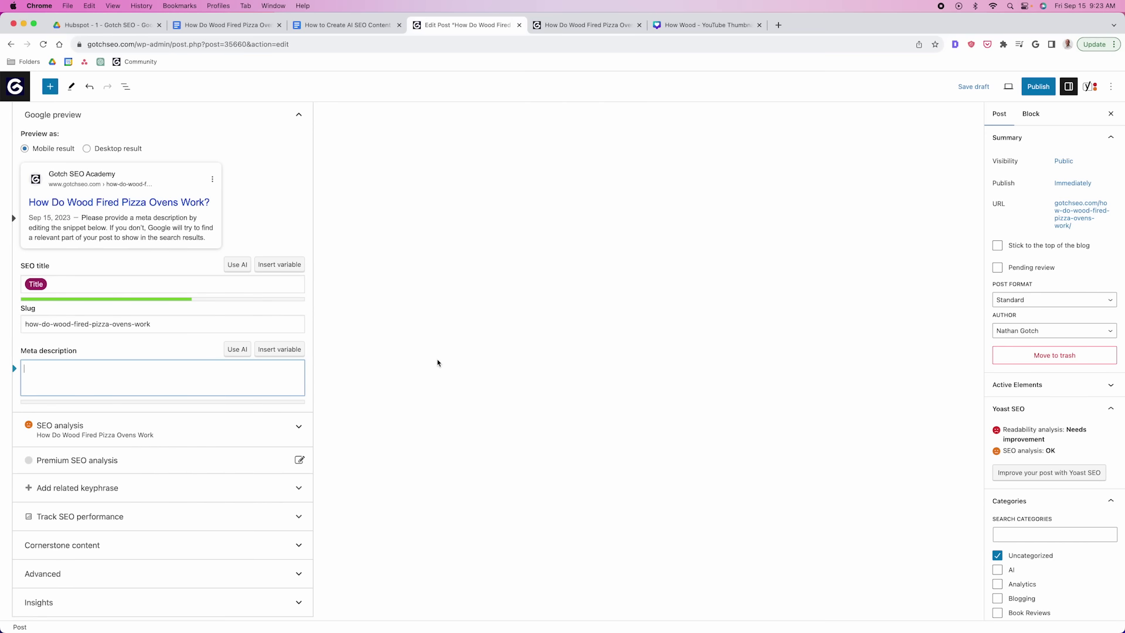
Expand the Yoast SEO analysis to review its problems, then collapse it.
{"action": "scroll", "coordinate": [234, 375], "scroll_direction": "down", "scroll_amount": 2}
{"action": "left_click", "coordinate": [281, 370]}
{"action": "scroll", "coordinate": [176, 293], "scroll_direction": "down", "scroll_amount": 5}
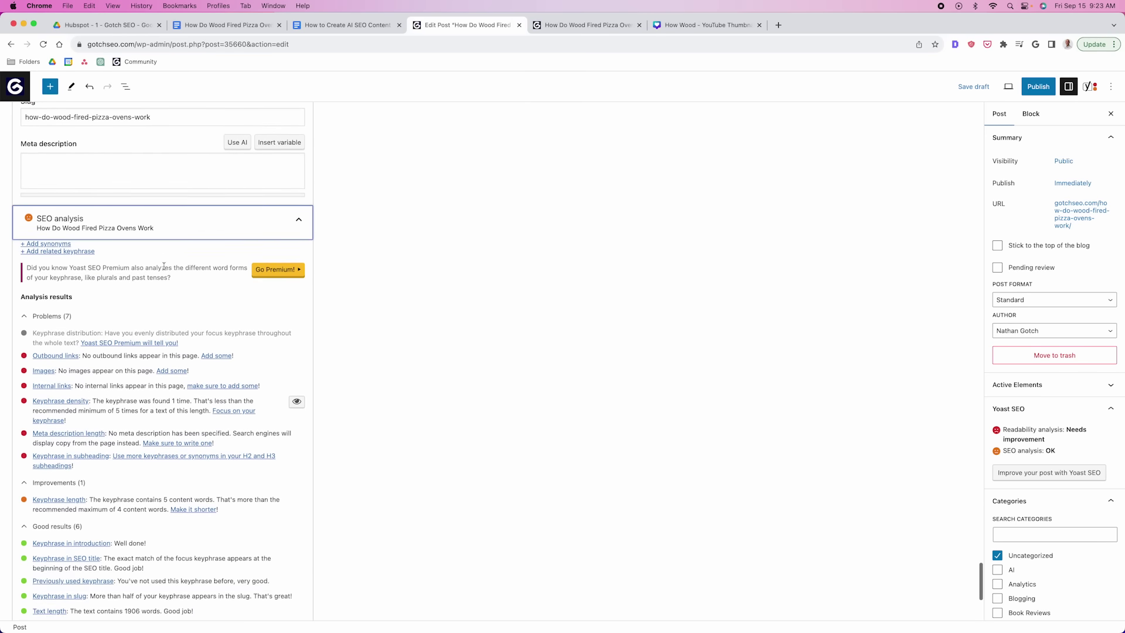
{"action": "scroll", "coordinate": [281, 288], "scroll_direction": "up", "scroll_amount": 7}
{"action": "scroll", "coordinate": [340, 300], "scroll_direction": "down", "scroll_amount": 4}
{"action": "scroll", "coordinate": [267, 378], "scroll_direction": "down", "scroll_amount": 4}
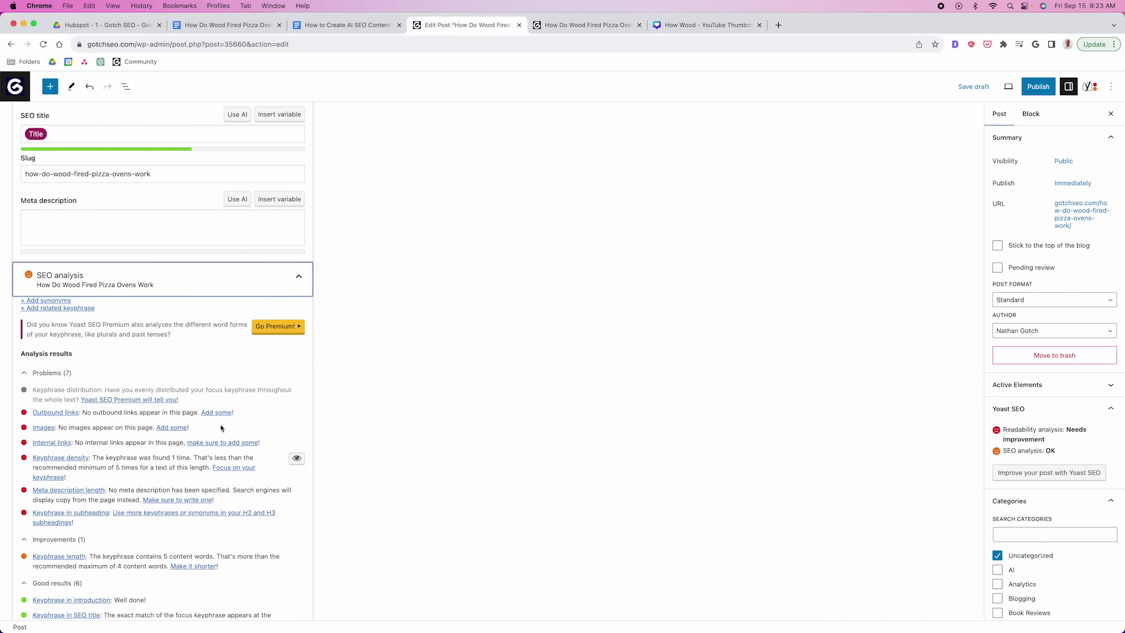
{"action": "left_click", "coordinate": [299, 281]}
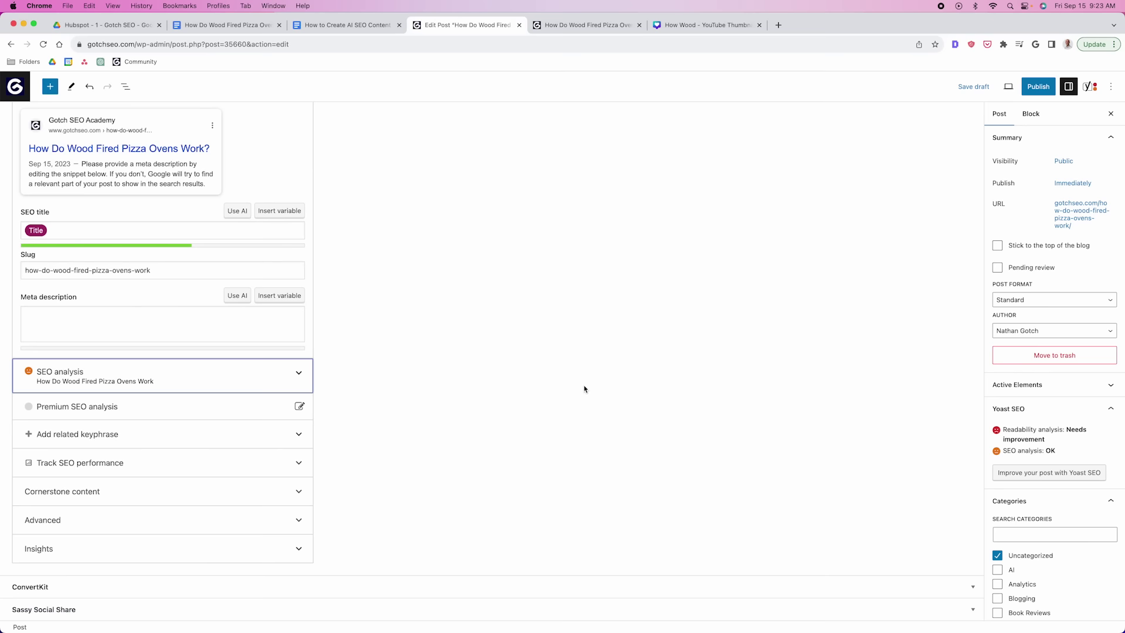
{"action": "scroll", "coordinate": [648, 384], "scroll_direction": "up", "scroll_amount": 15}
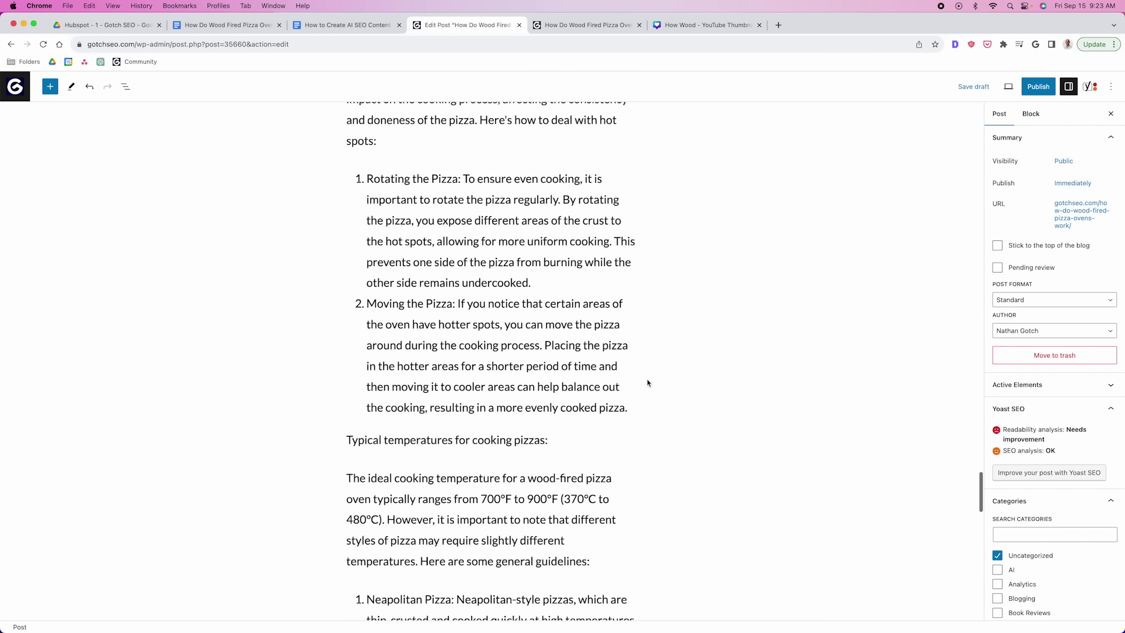
{"action": "scroll", "coordinate": [648, 385], "scroll_direction": "up", "scroll_amount": 10}
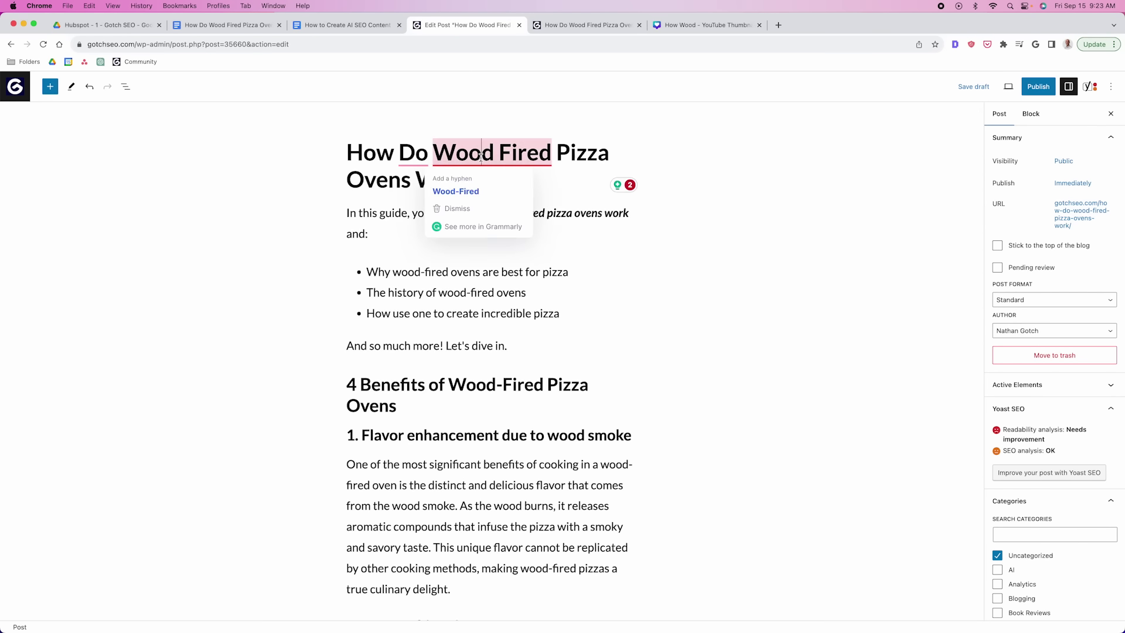
{"action": "left_click", "coordinate": [398, 152]}
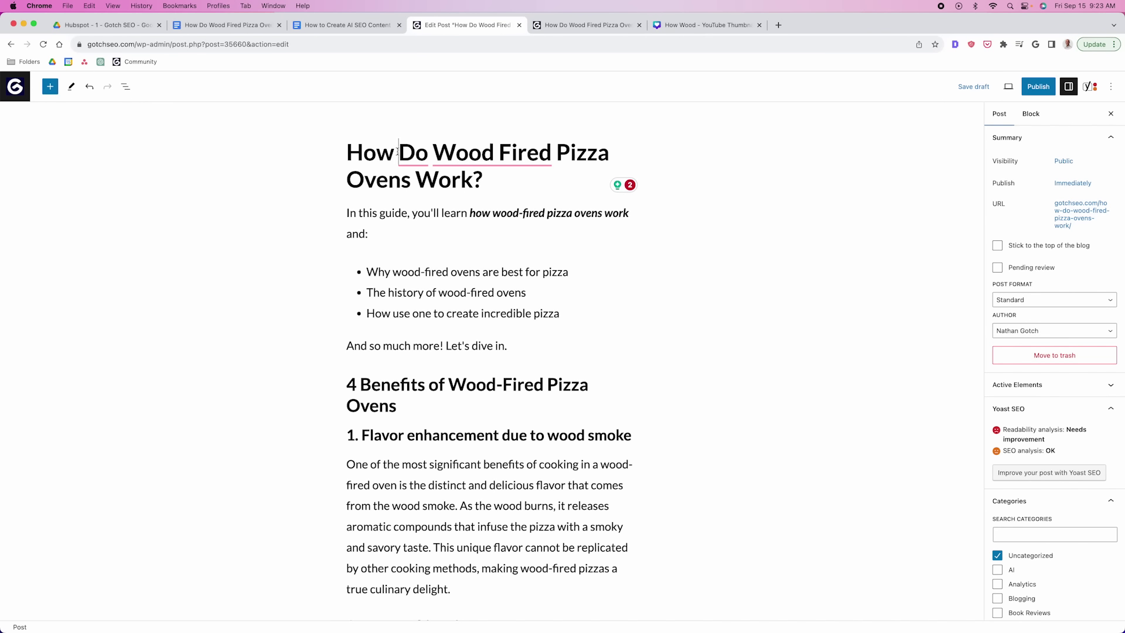
{"action": "left_click", "coordinate": [472, 210]}
{"action": "left_click_drag", "start_coordinate": [471, 210], "coordinate": [630, 213]}
{"action": "left_click", "coordinate": [424, 213]}
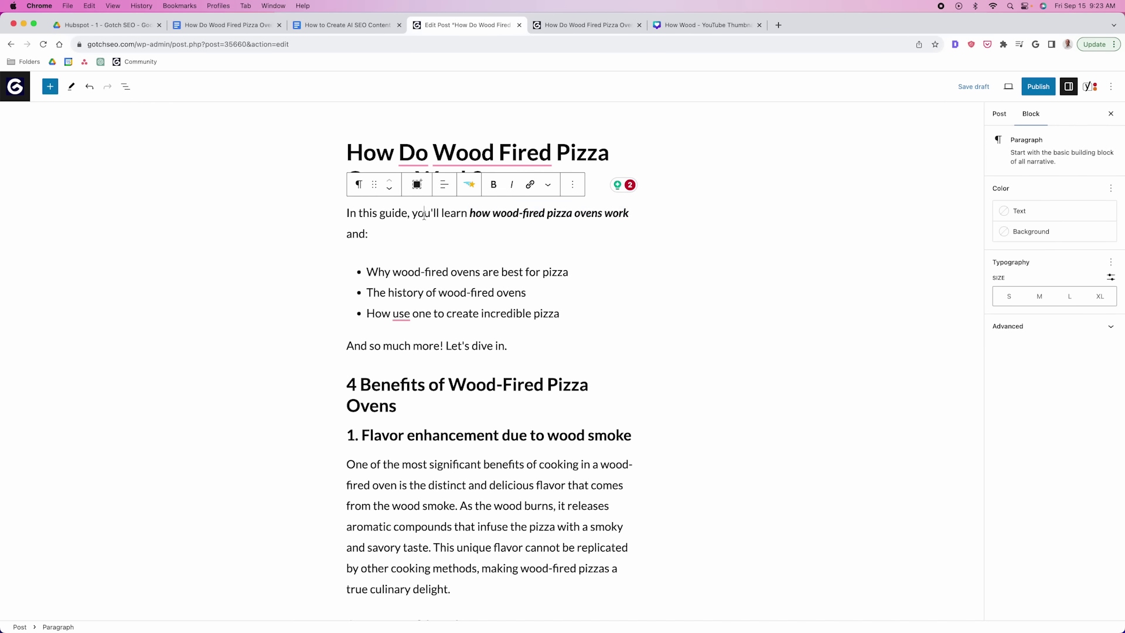
{"action": "left_click_drag", "start_coordinate": [470, 214], "coordinate": [638, 213]}
{"action": "left_click", "coordinate": [463, 213]}
{"action": "left_click_drag", "start_coordinate": [470, 213], "coordinate": [629, 211]}
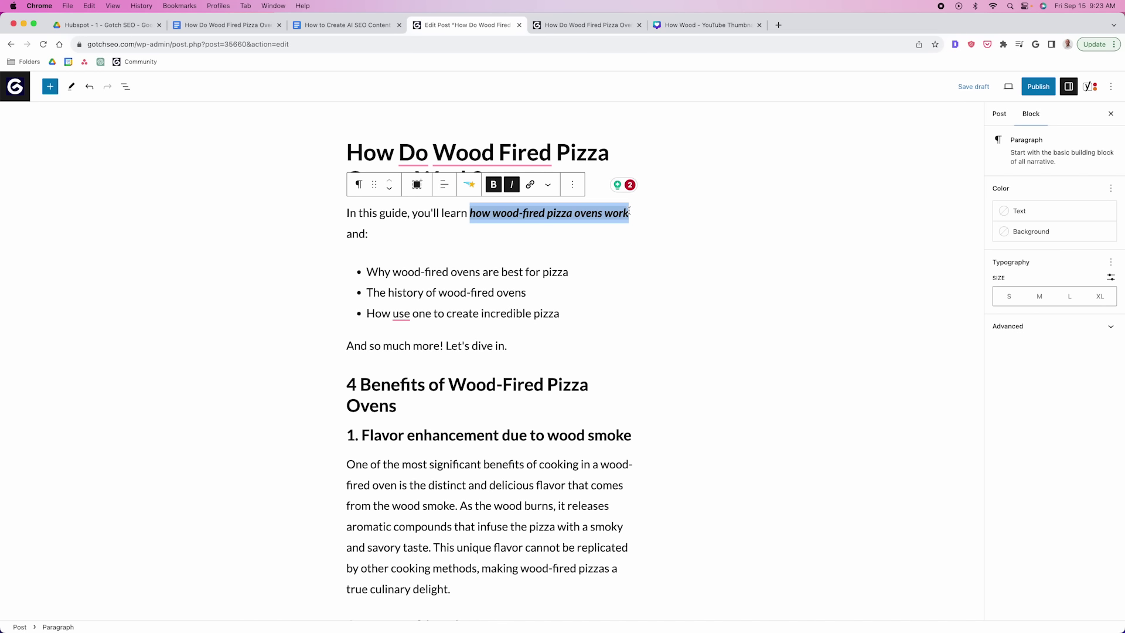
{"action": "left_click", "coordinate": [458, 273]}
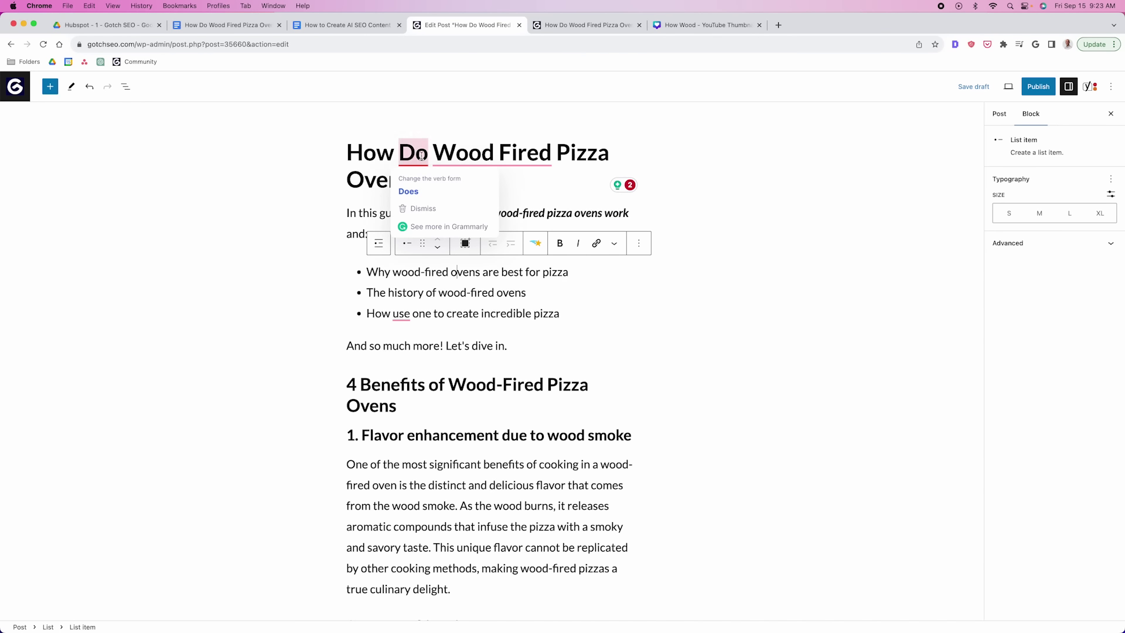
{"action": "scroll", "coordinate": [284, 261], "scroll_direction": "down", "scroll_amount": 3}
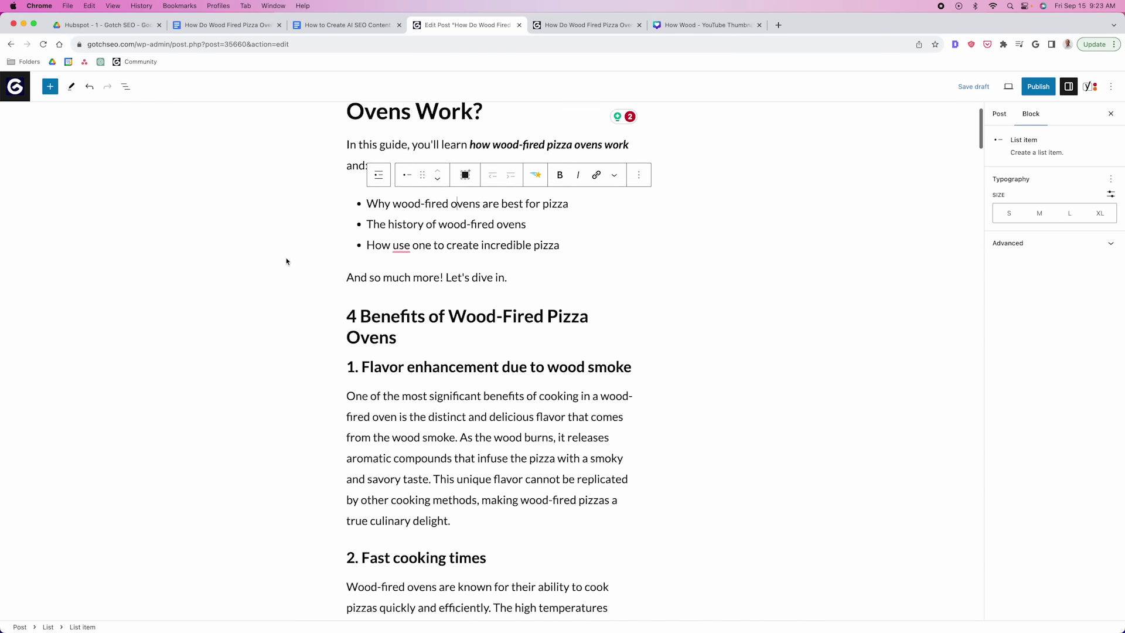
{"action": "left_click", "coordinate": [402, 305]}
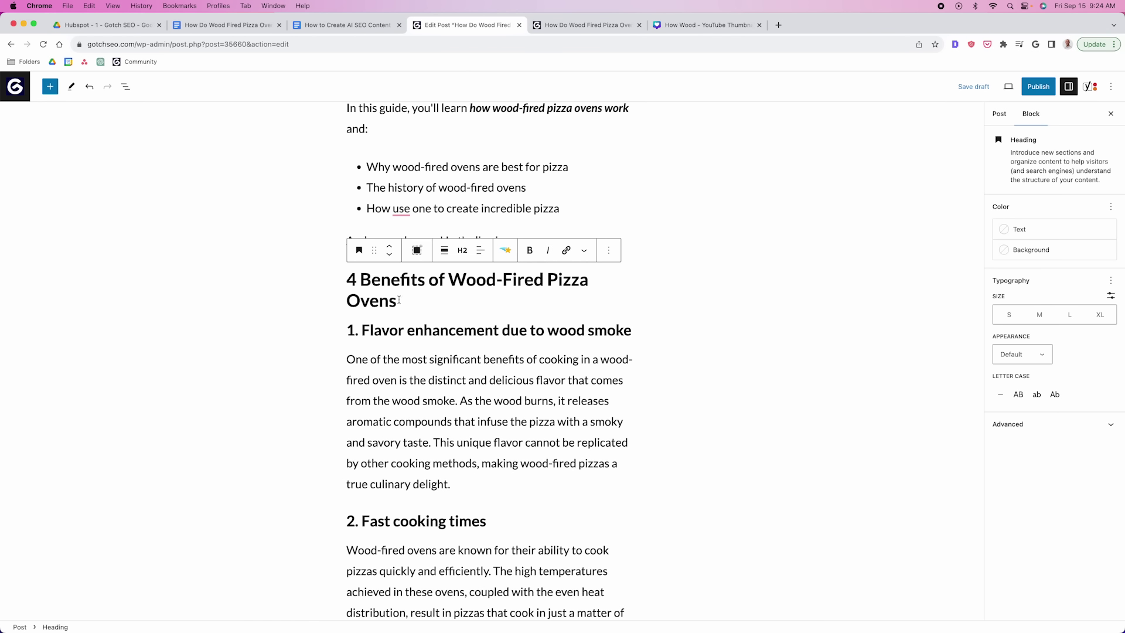
{"action": "key", "text": "super+a"}
{"action": "left_click", "coordinate": [501, 280]}
{"action": "scroll", "coordinate": [453, 280], "scroll_direction": "up", "scroll_amount": 4}
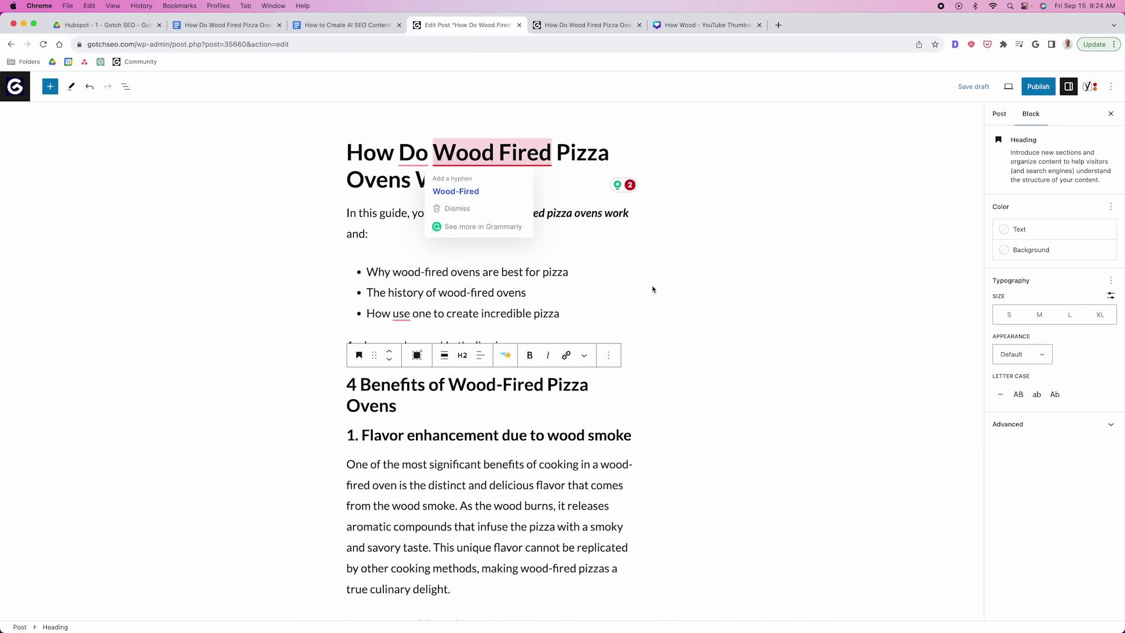
{"action": "scroll", "coordinate": [586, 246], "scroll_direction": "down", "scroll_amount": 2}
{"action": "scroll", "coordinate": [527, 328], "scroll_direction": "up", "scroll_amount": 2}
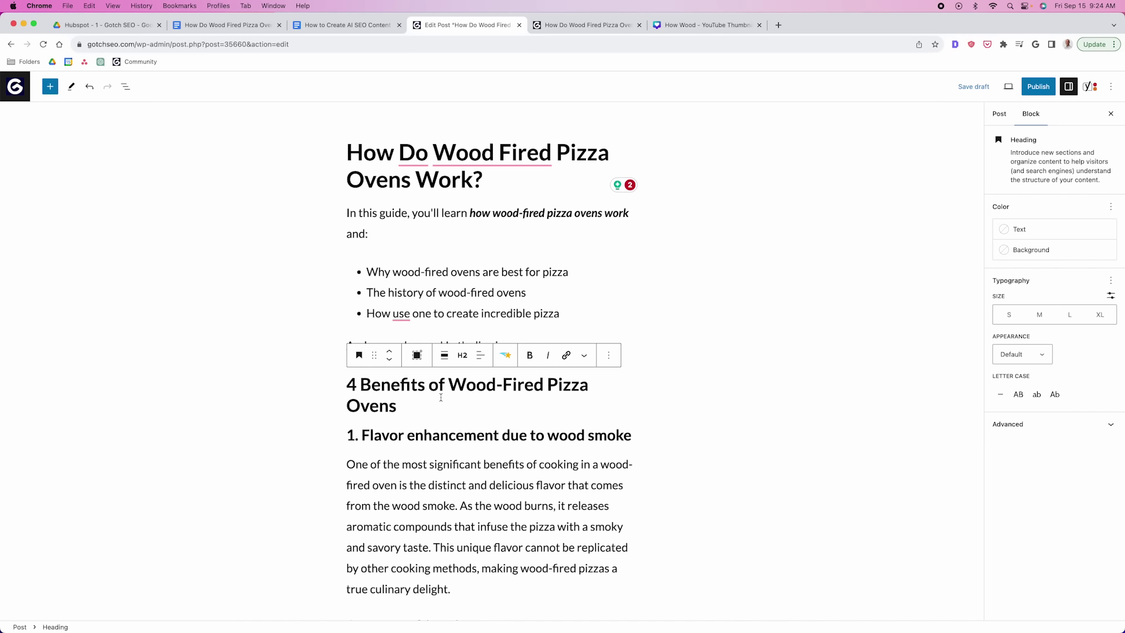
{"action": "scroll", "coordinate": [441, 397], "scroll_direction": "down", "scroll_amount": 15}
Expand the Yoast SEO analysis showing 7 problems, 1 improvement and 6 good results.
{"action": "left_click", "coordinate": [499, 348]}
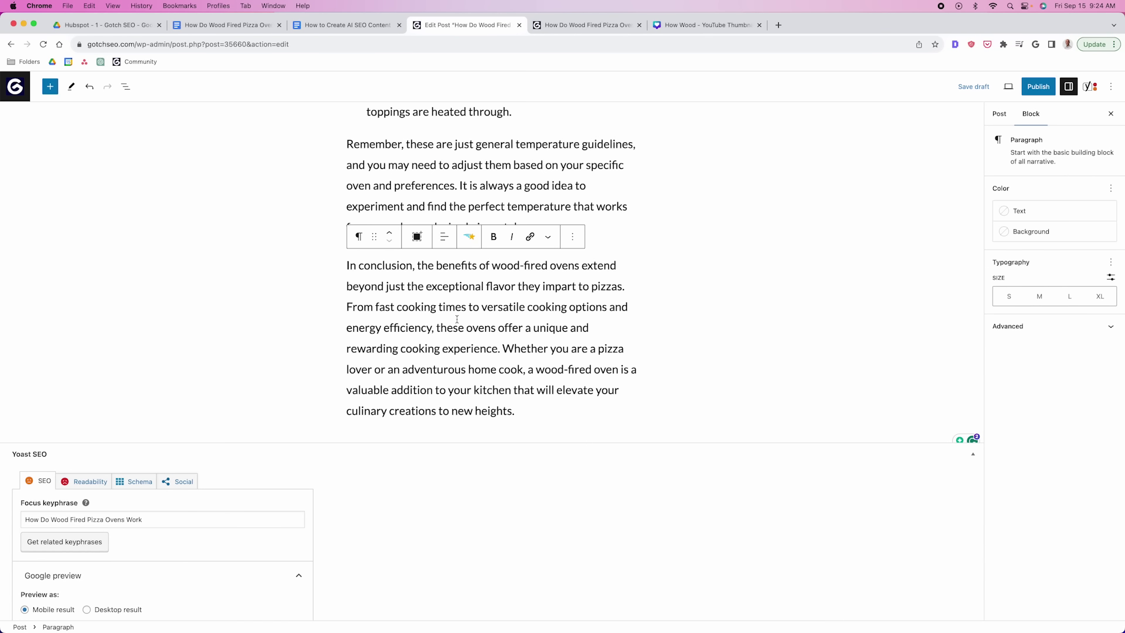
{"action": "scroll", "coordinate": [506, 359], "scroll_direction": "down", "scroll_amount": 5}
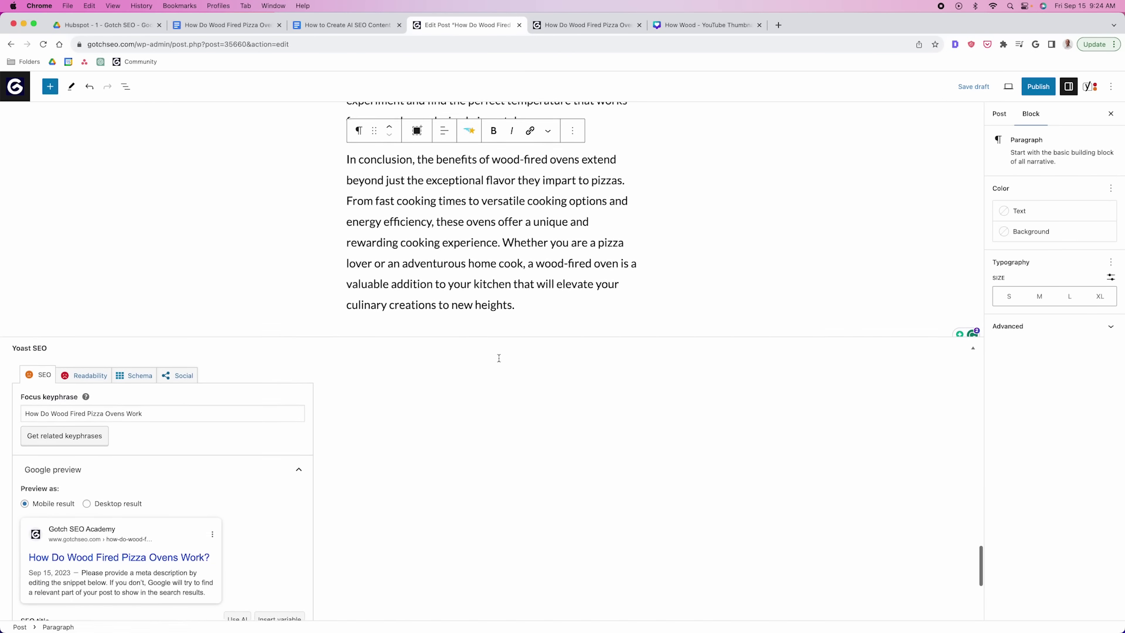
{"action": "scroll", "coordinate": [93, 449], "scroll_direction": "down", "scroll_amount": 3}
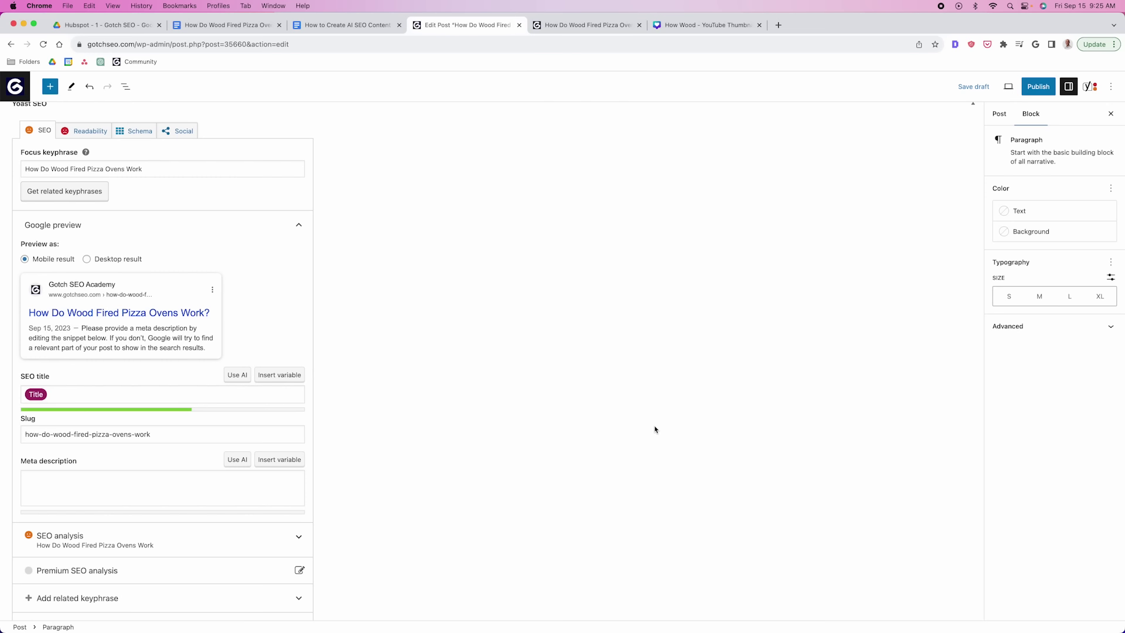
{"action": "scroll", "coordinate": [349, 484], "scroll_direction": "down", "scroll_amount": 4}
{"action": "left_click", "coordinate": [258, 380]}
{"action": "scroll", "coordinate": [188, 496], "scroll_direction": "down", "scroll_amount": 4}
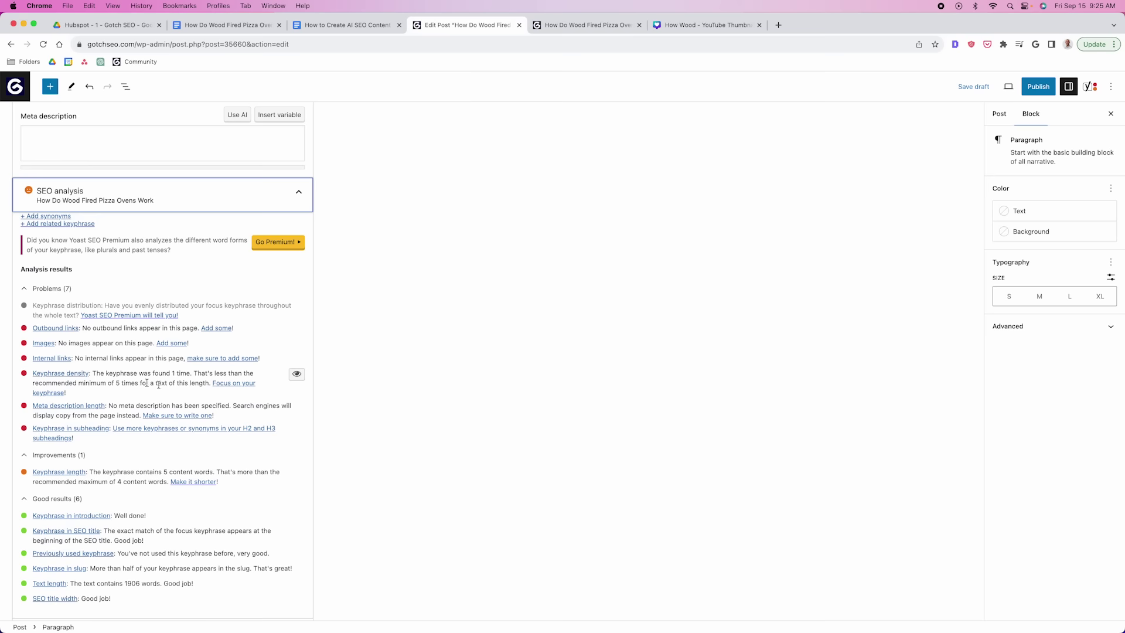
Scroll back up to the post title and the three-item intro bullet list.
{"action": "scroll", "coordinate": [726, 424], "scroll_direction": "up", "scroll_amount": 15}
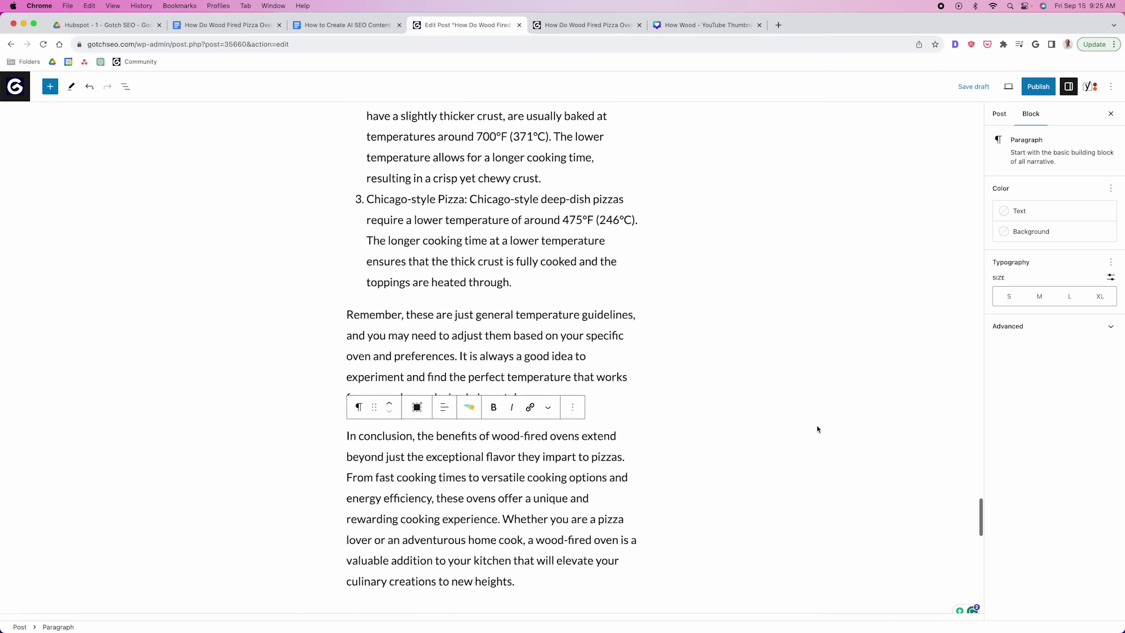
{"action": "scroll", "coordinate": [817, 429], "scroll_direction": "up", "scroll_amount": 20}
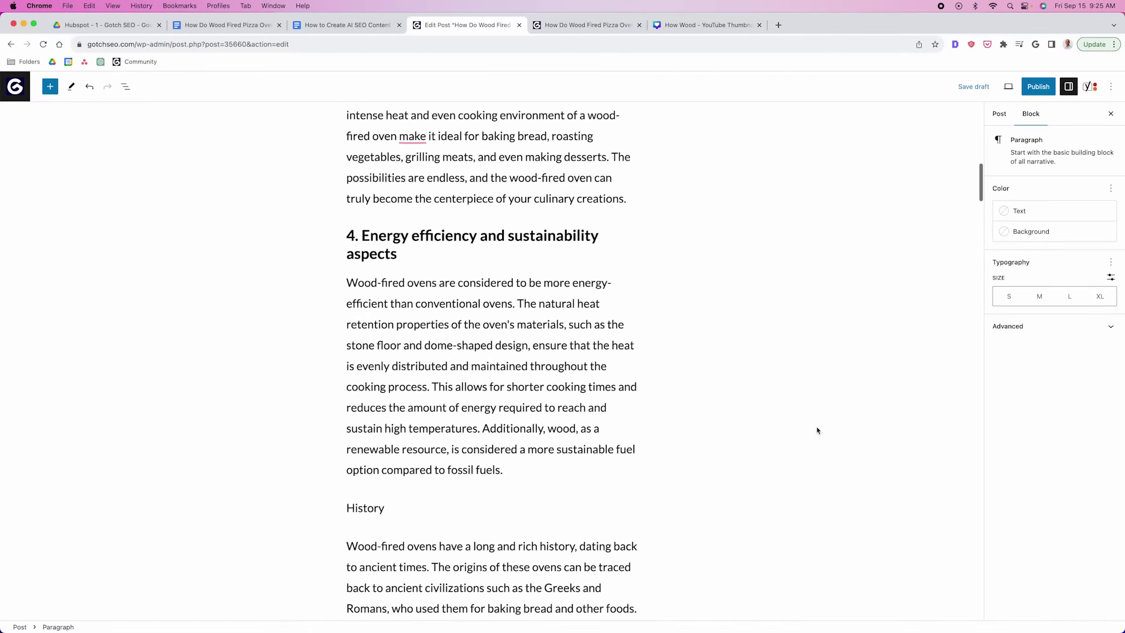
{"action": "scroll", "coordinate": [818, 431], "scroll_direction": "up", "scroll_amount": 20}
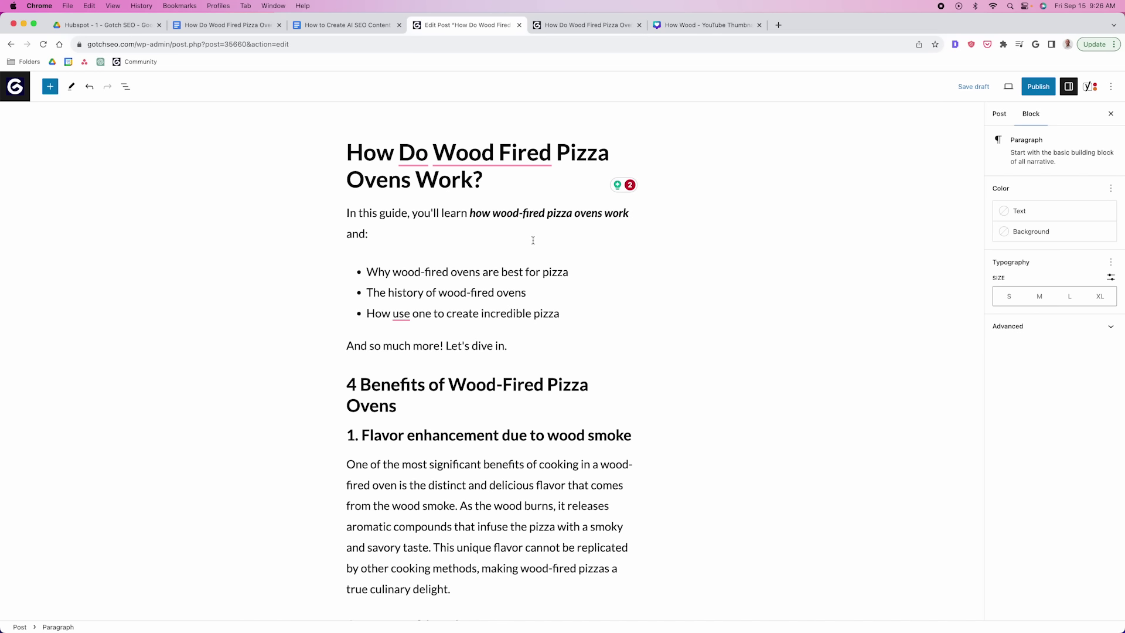
Give the '4 Benefits of Wood-Fired Pizza Ovens' heading the HTML anchor 'benefits'.
{"action": "left_click", "coordinate": [475, 292]}
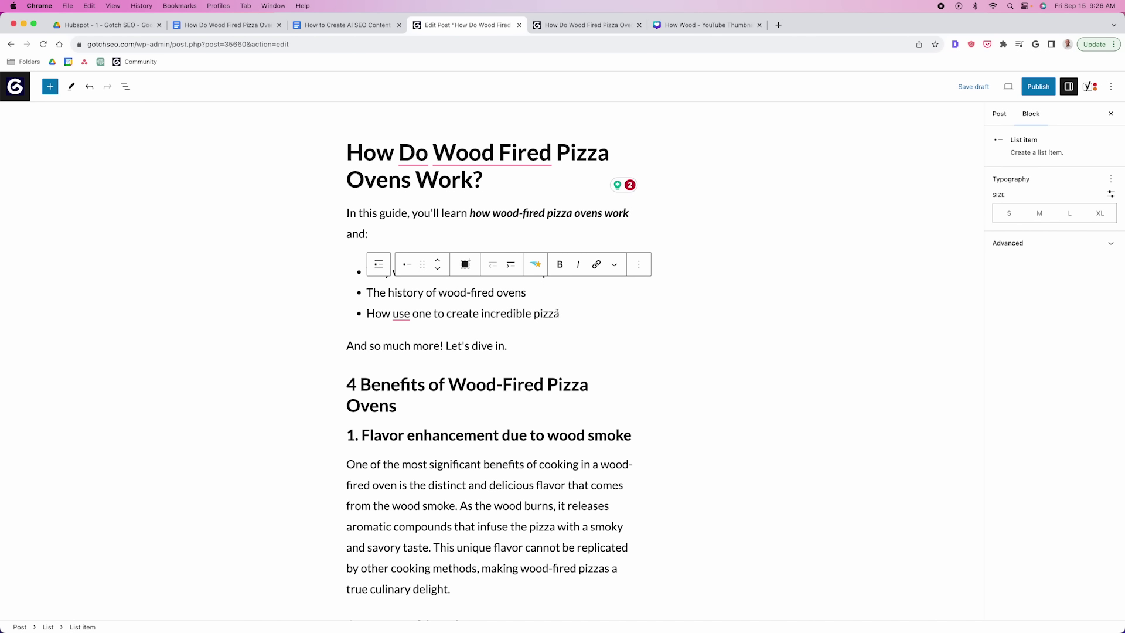
{"action": "left_click_drag", "start_coordinate": [568, 272], "coordinate": [366, 269]}
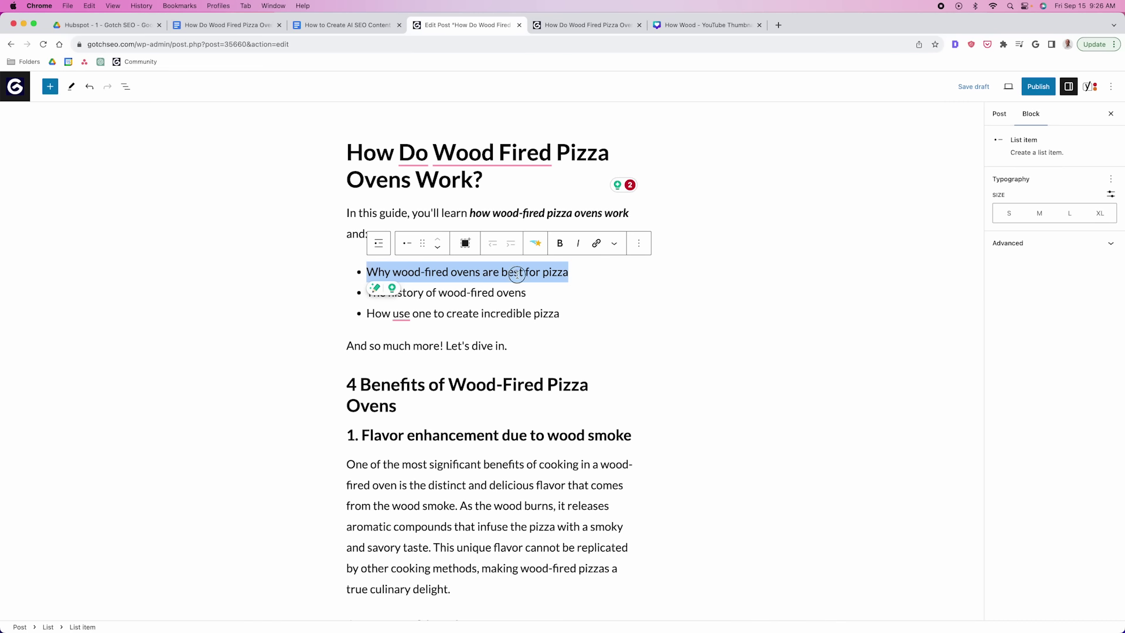
{"action": "left_click", "coordinate": [580, 271]}
{"action": "left_click_drag", "start_coordinate": [580, 272], "coordinate": [375, 272]}
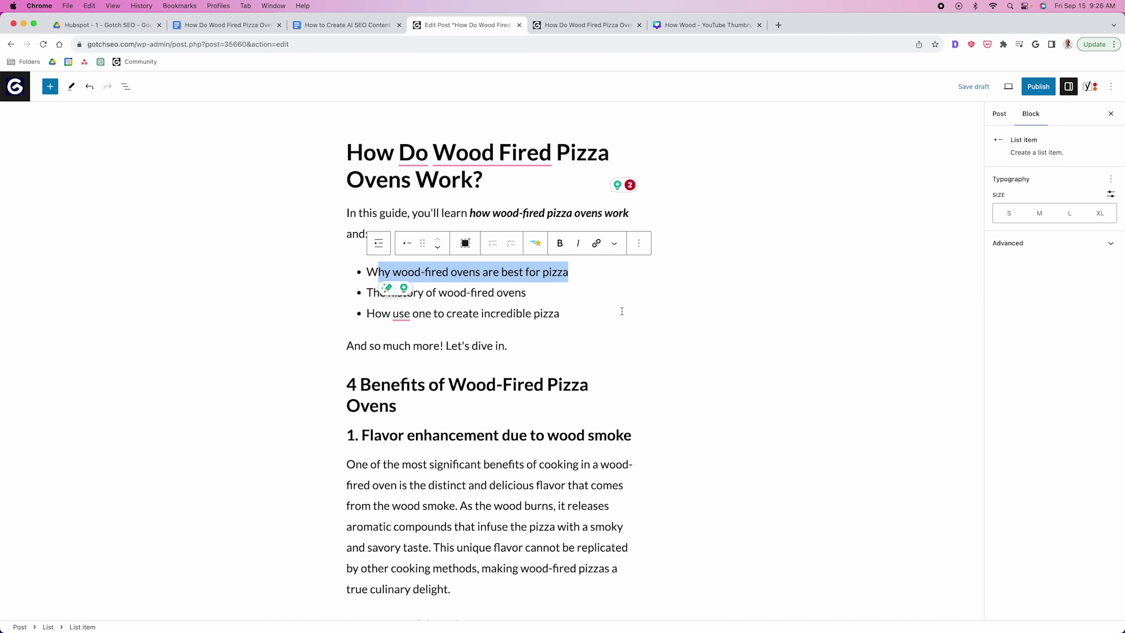
{"action": "left_click", "coordinate": [125, 87]}
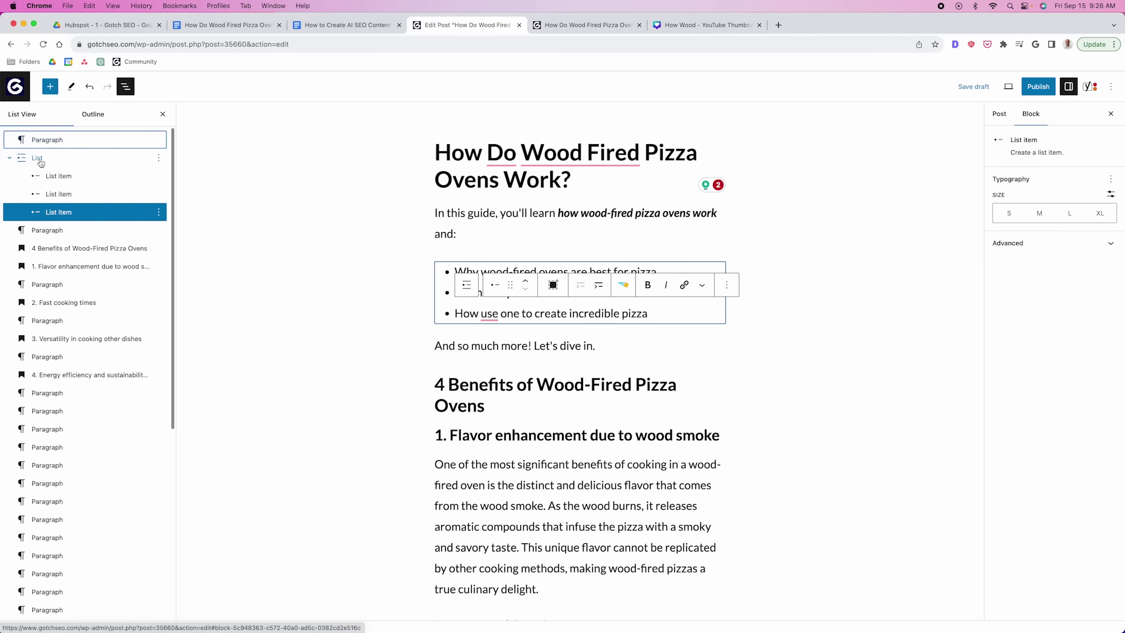
{"action": "left_click", "coordinate": [58, 176]}
{"action": "left_click", "coordinate": [59, 230]}
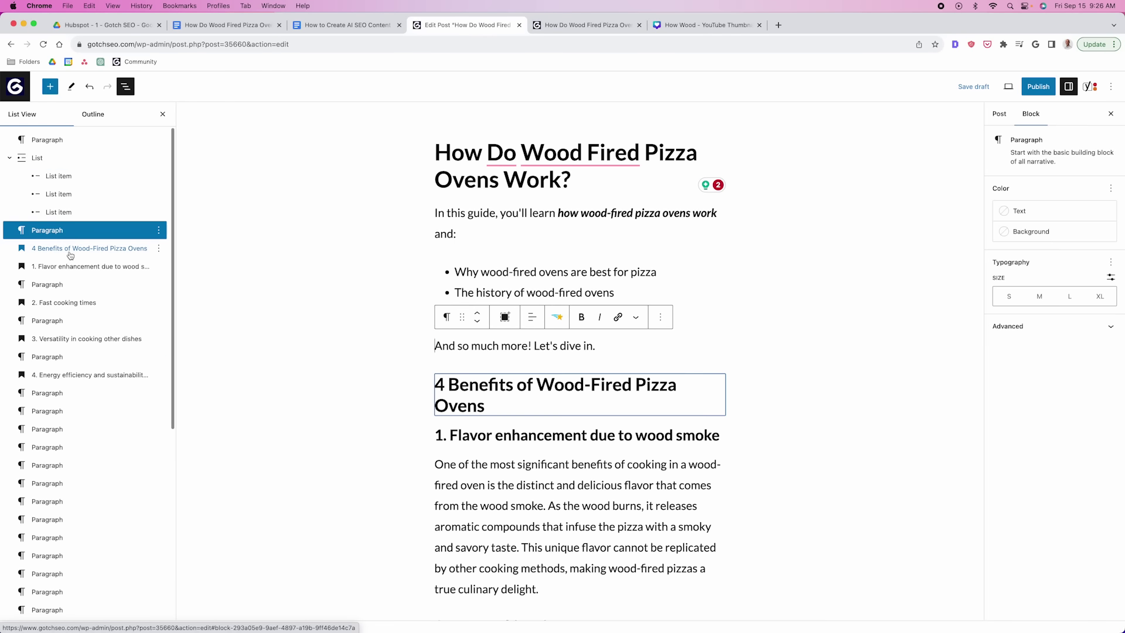
{"action": "left_click", "coordinate": [71, 249]}
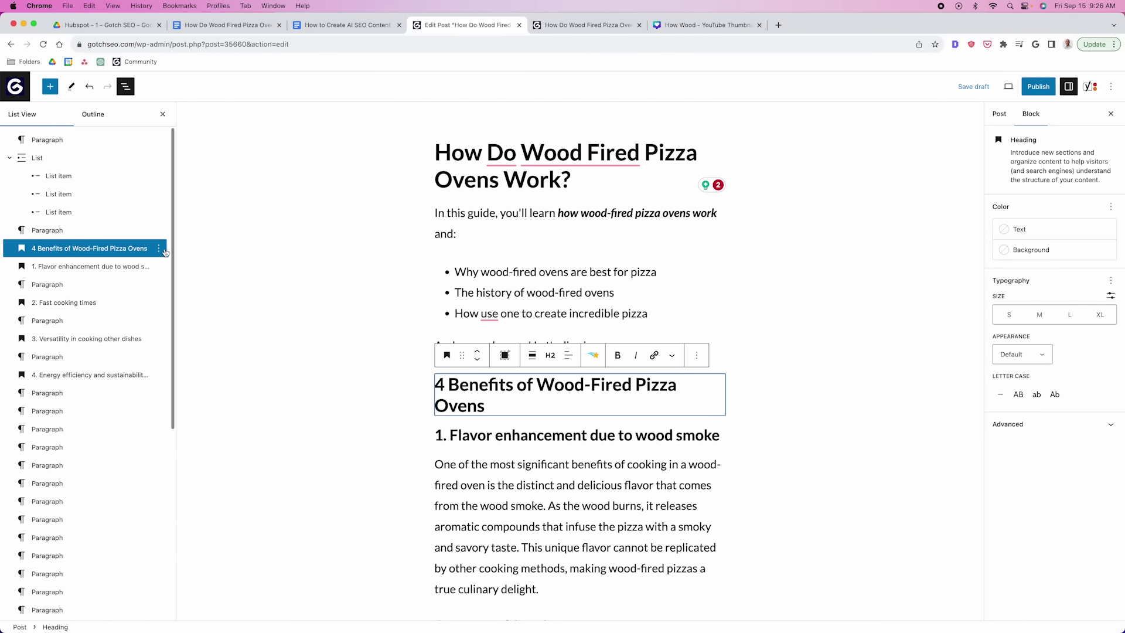
{"action": "left_click", "coordinate": [1105, 428]}
{"action": "left_click", "coordinate": [1019, 459]}
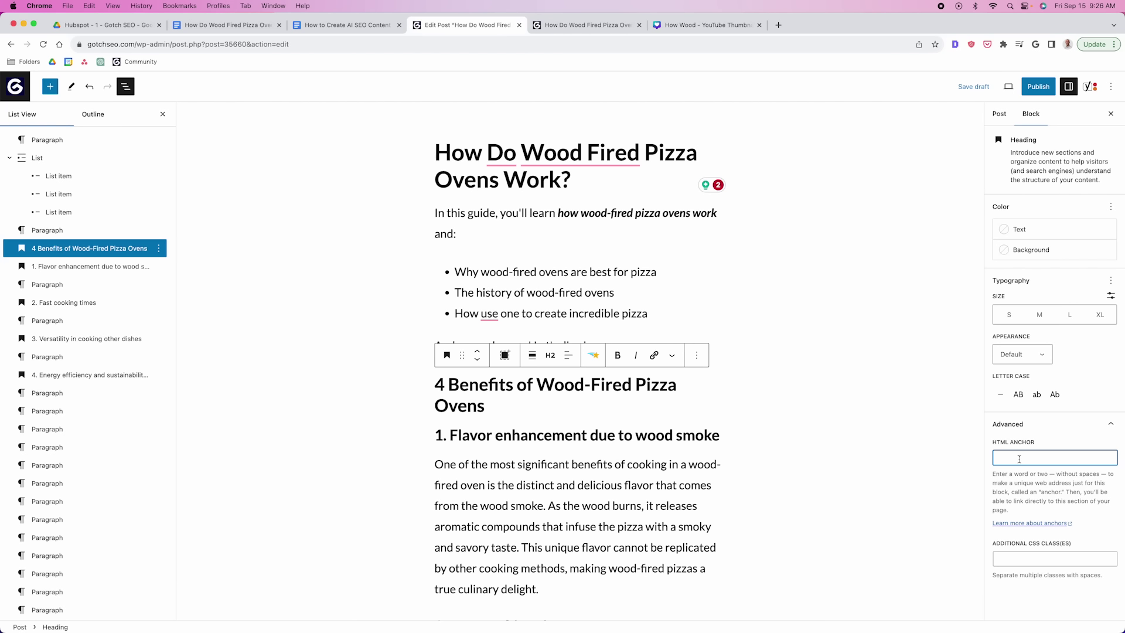
{"action": "type", "text": "benefits"}
Link the first intro bullet's text to #benefits.
{"action": "left_click", "coordinate": [656, 272]}
{"action": "left_click_drag", "start_coordinate": [656, 273], "coordinate": [451, 271]}
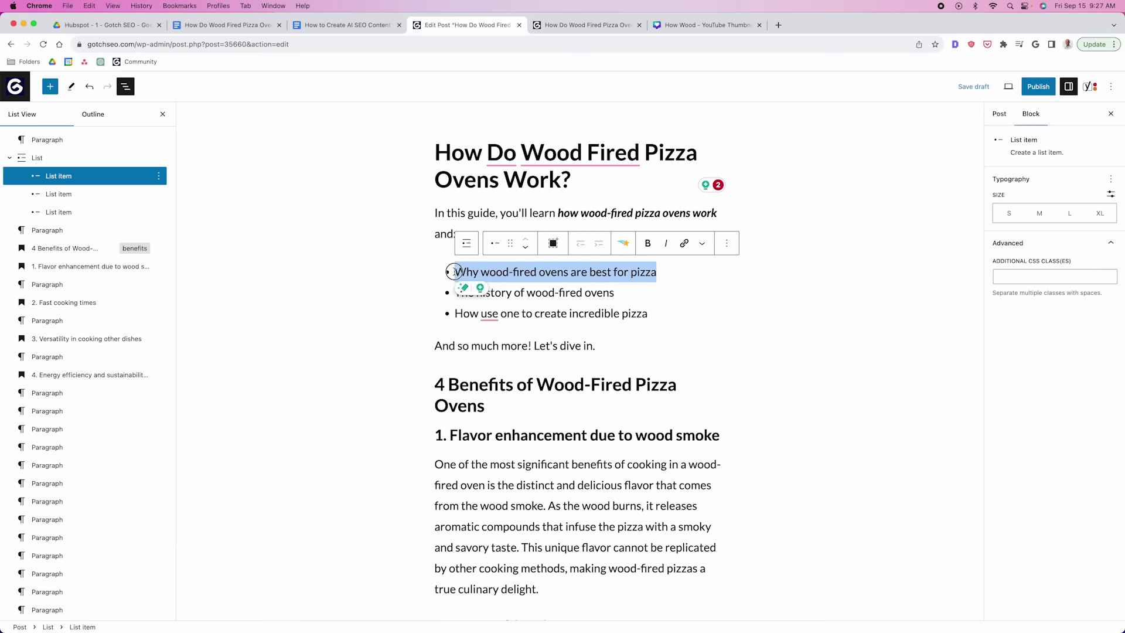
{"action": "left_click", "coordinate": [683, 243]}
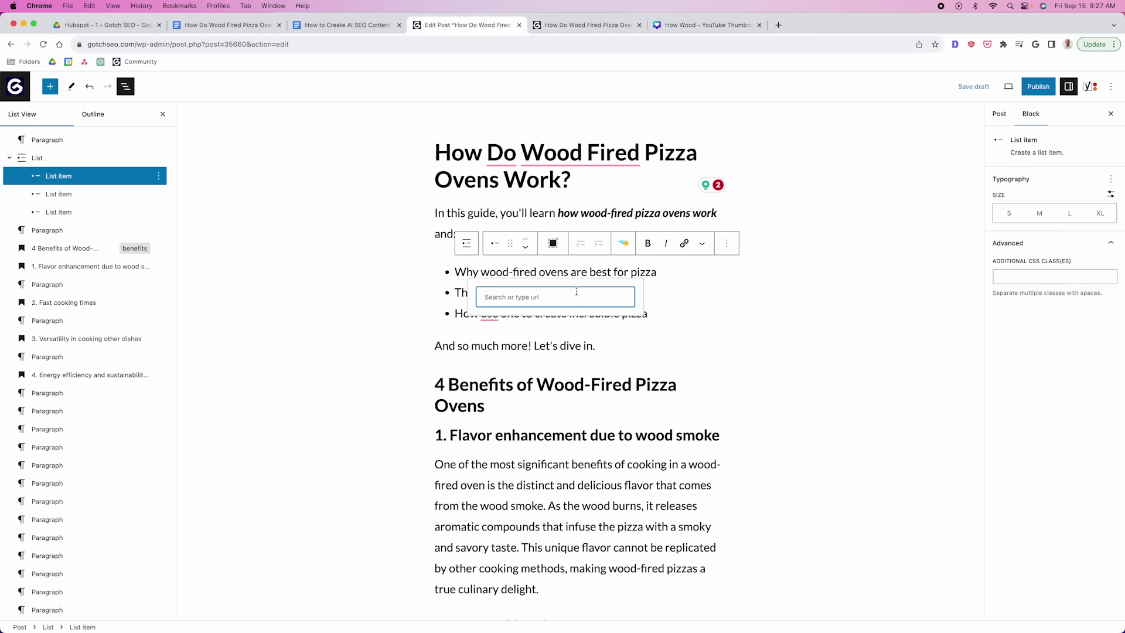
{"action": "type", "text": "#benefits"}
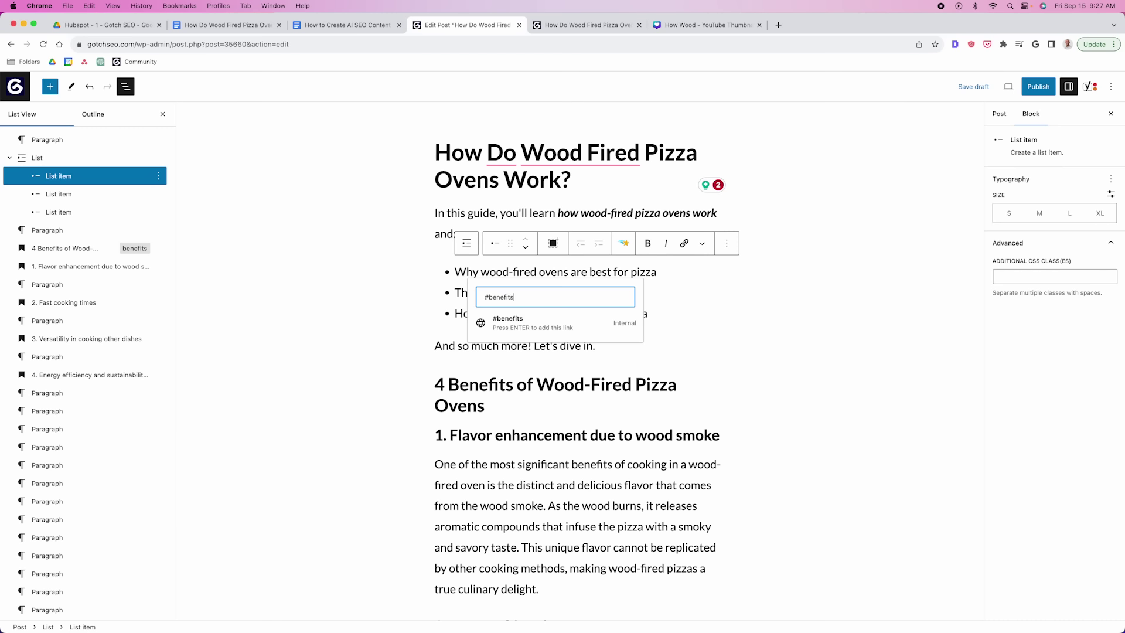
{"action": "key", "text": "Return"}
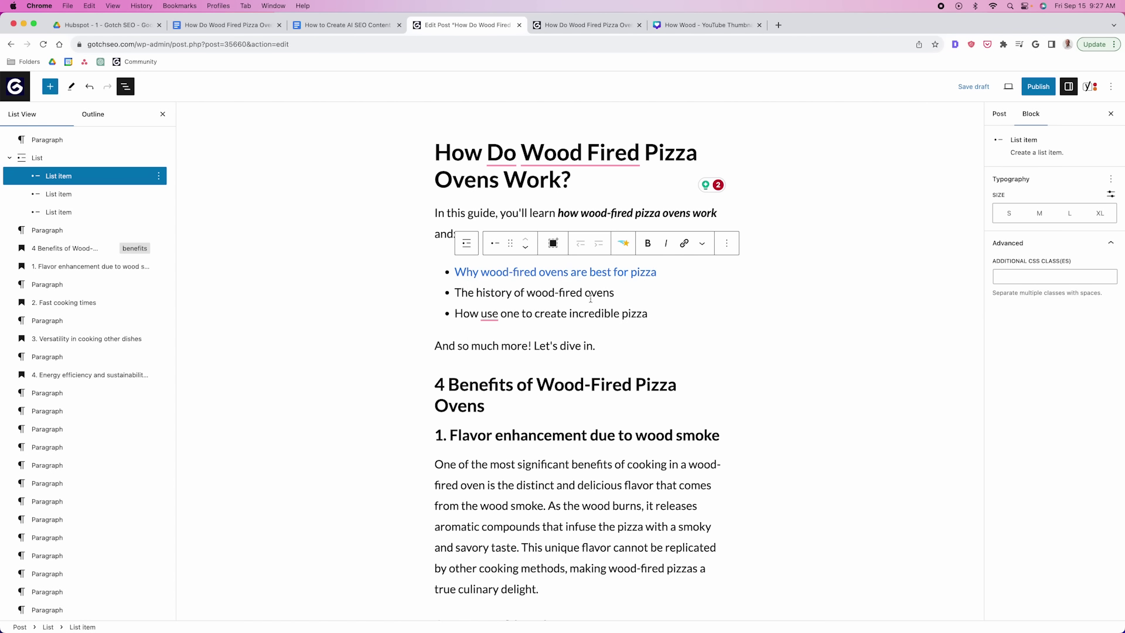
Preview the post in a new tab, test the first bullet's jump to benefits, then return to the editor.
{"action": "left_click", "coordinate": [1007, 88]}
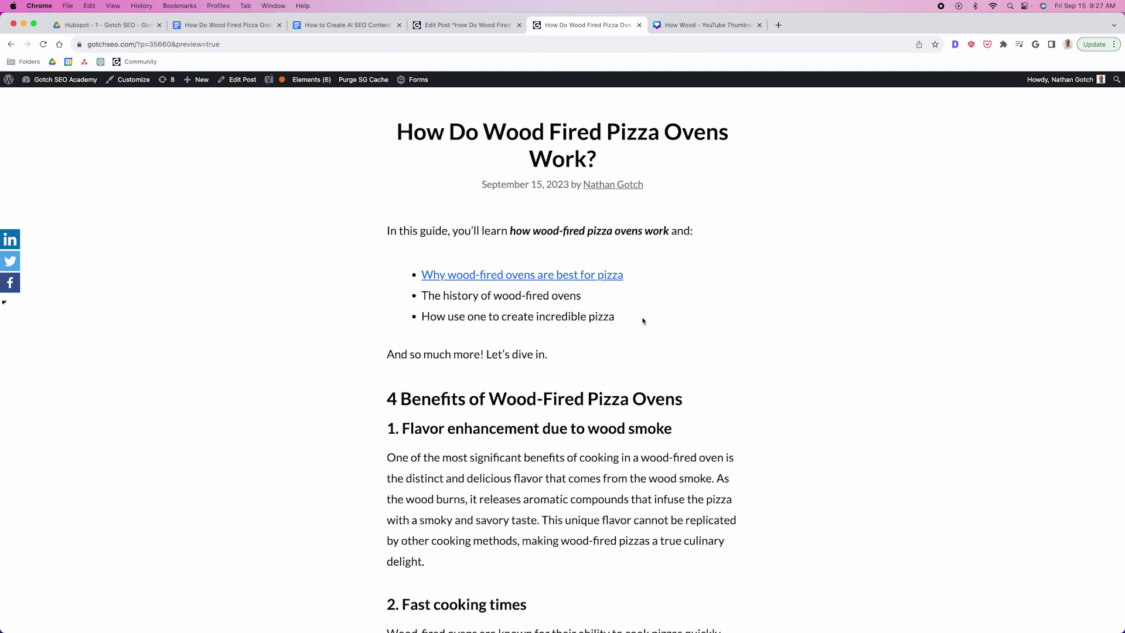
{"action": "left_click", "coordinate": [522, 275]}
{"action": "scroll", "coordinate": [662, 319], "scroll_direction": "up", "scroll_amount": 5}
{"action": "left_click", "coordinate": [454, 25]}
{"action": "left_click", "coordinate": [398, 220]}
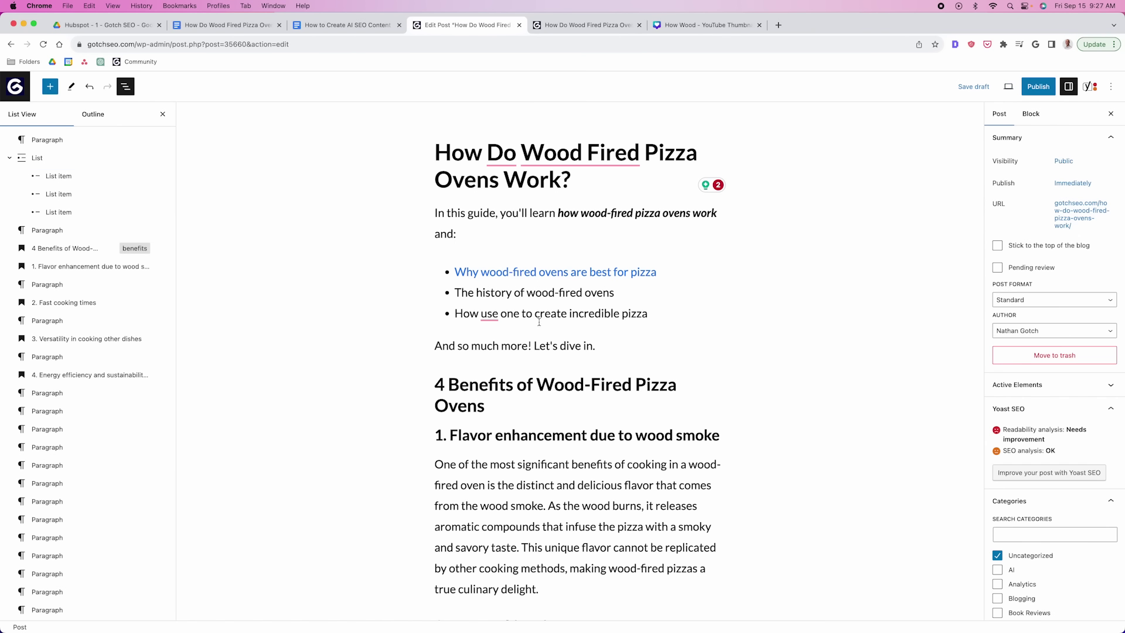
Split the flavor paragraph into two before 'As the wood burns'.
{"action": "scroll", "coordinate": [706, 403], "scroll_direction": "down", "scroll_amount": 3}
{"action": "scroll", "coordinate": [527, 352], "scroll_direction": "up", "scroll_amount": 3}
{"action": "scroll", "coordinate": [405, 324], "scroll_direction": "down", "scroll_amount": 5}
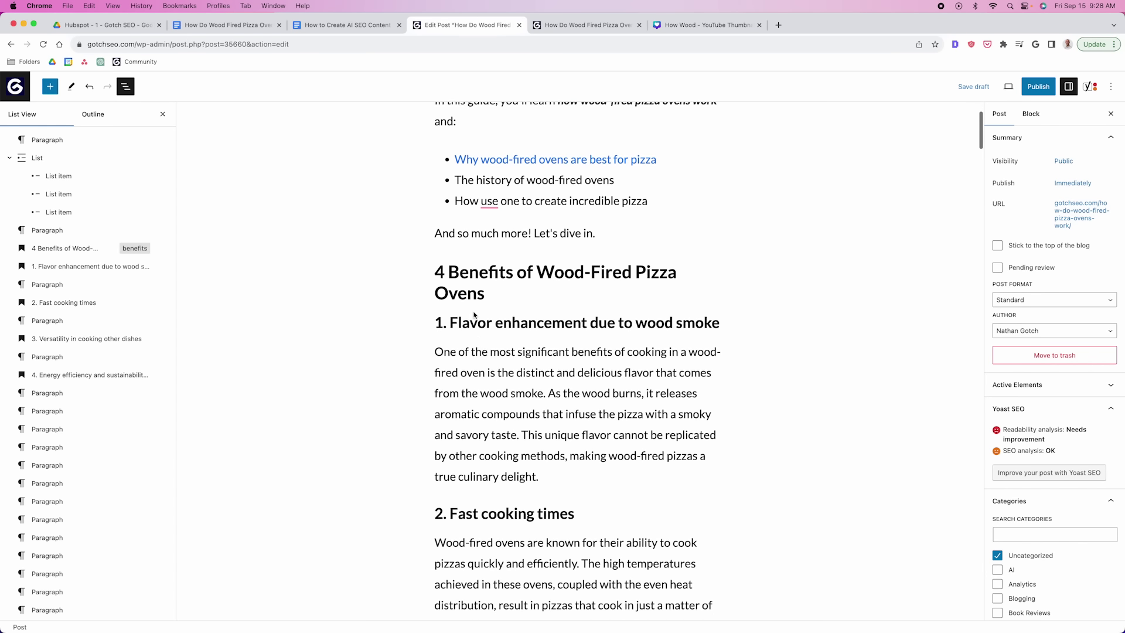
{"action": "scroll", "coordinate": [481, 340], "scroll_direction": "down", "scroll_amount": 1}
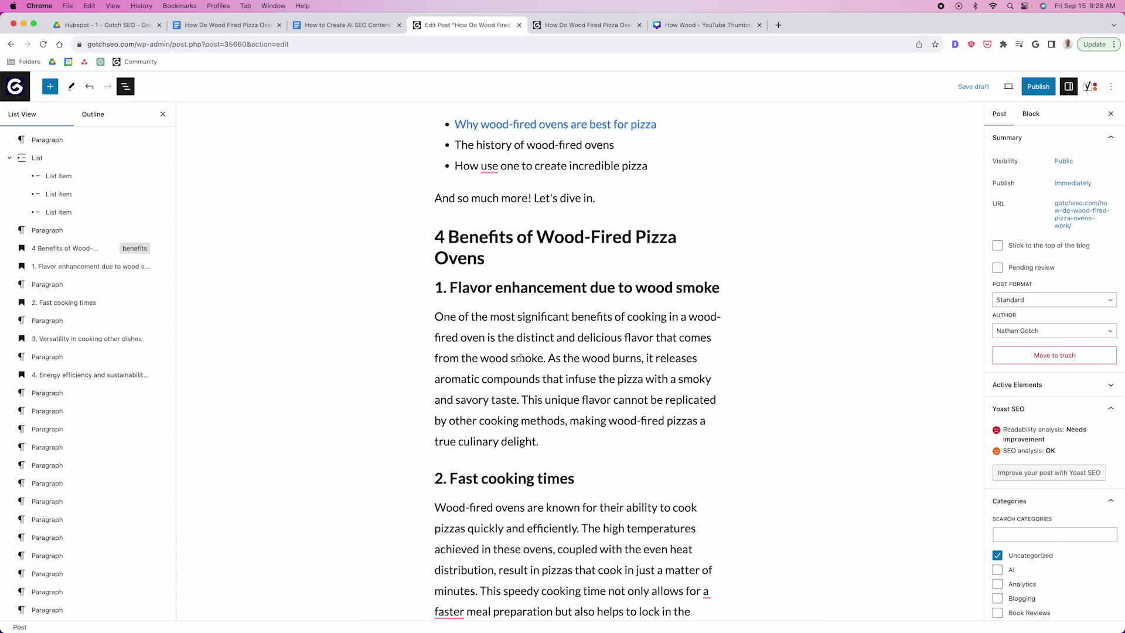
{"action": "left_click", "coordinate": [465, 257]}
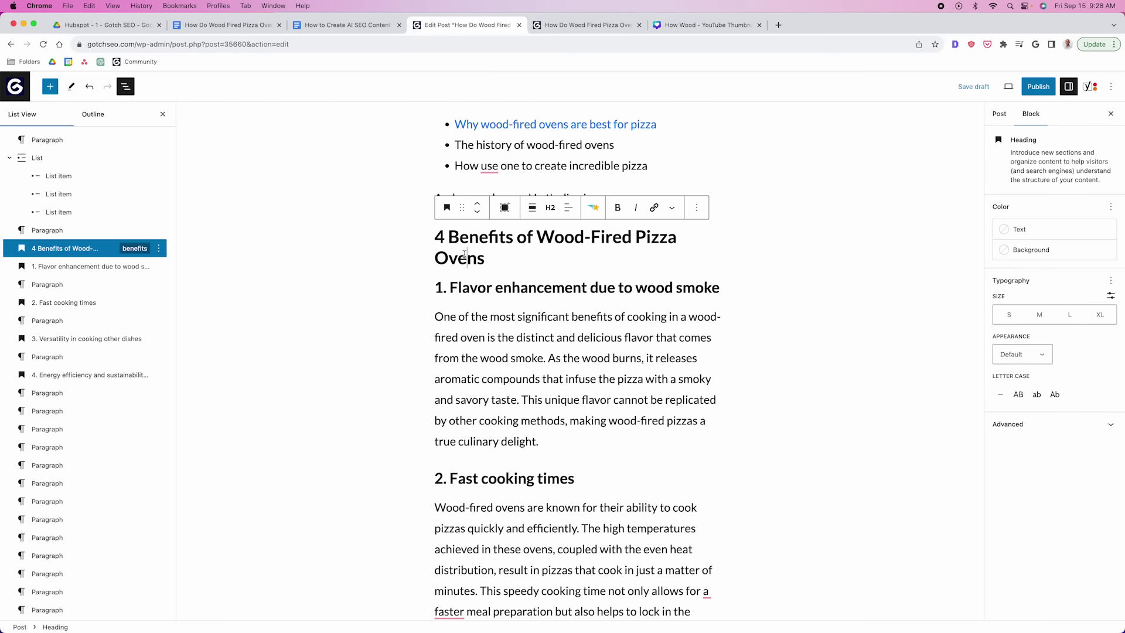
{"action": "scroll", "coordinate": [384, 379], "scroll_direction": "down", "scroll_amount": 1}
{"action": "left_click", "coordinate": [549, 338]}
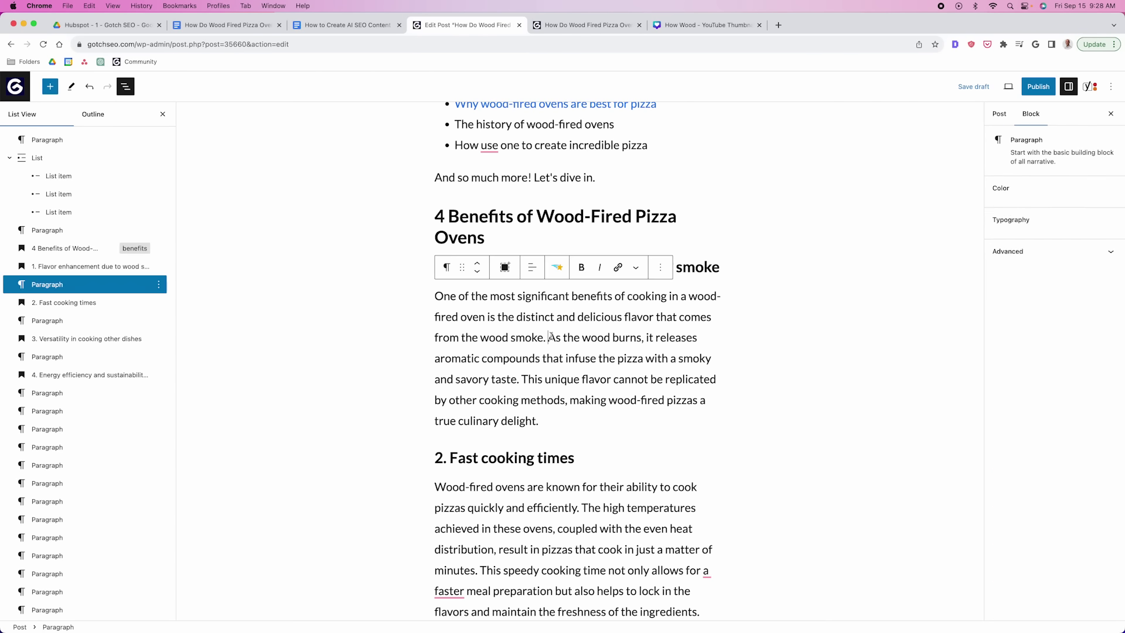
{"action": "key", "text": "Return"}
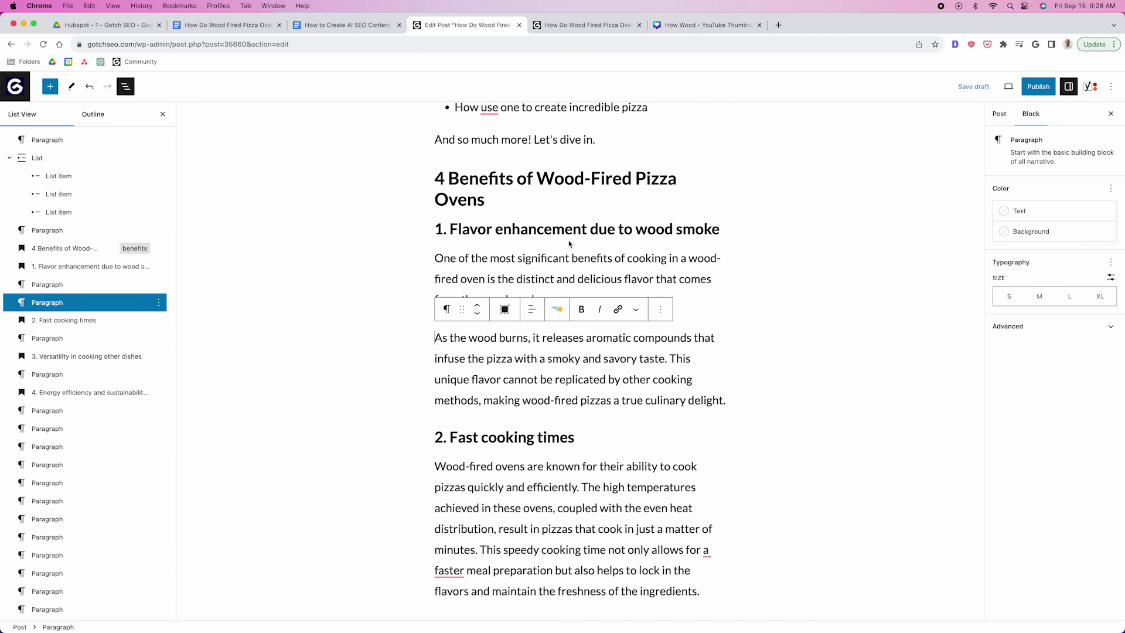
{"action": "left_click", "coordinate": [523, 279]}
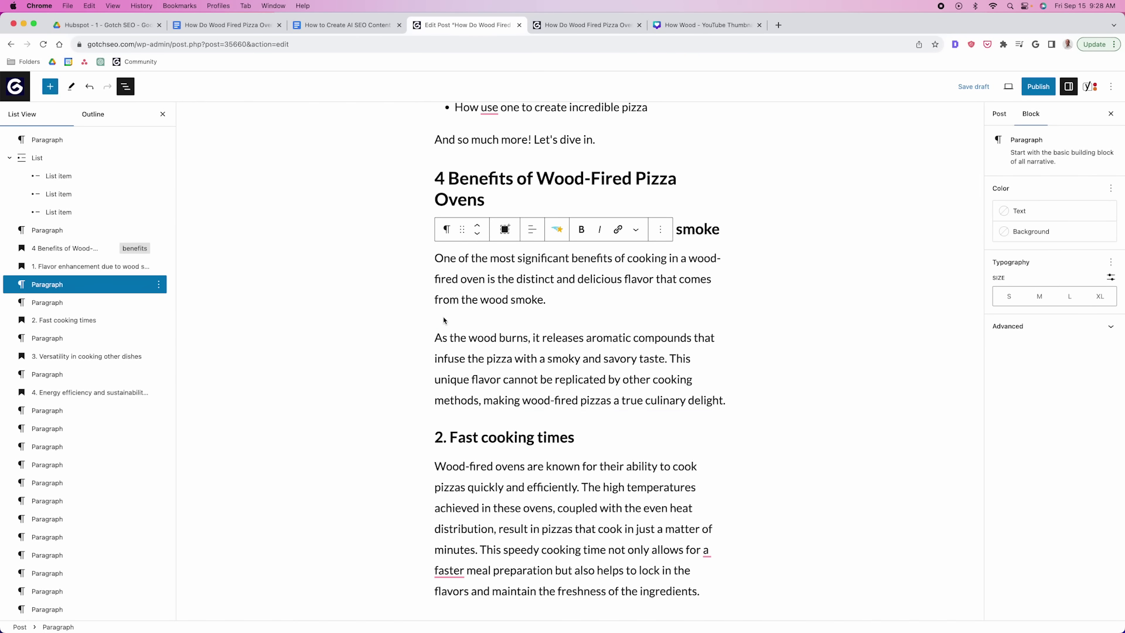
Split the fast cooking paragraph after 'minutes.' and the versatility paragraph before 'The intense heat'.
{"action": "scroll", "coordinate": [420, 326], "scroll_direction": "down", "scroll_amount": 2}
{"action": "scroll", "coordinate": [418, 328], "scroll_direction": "down", "scroll_amount": 2}
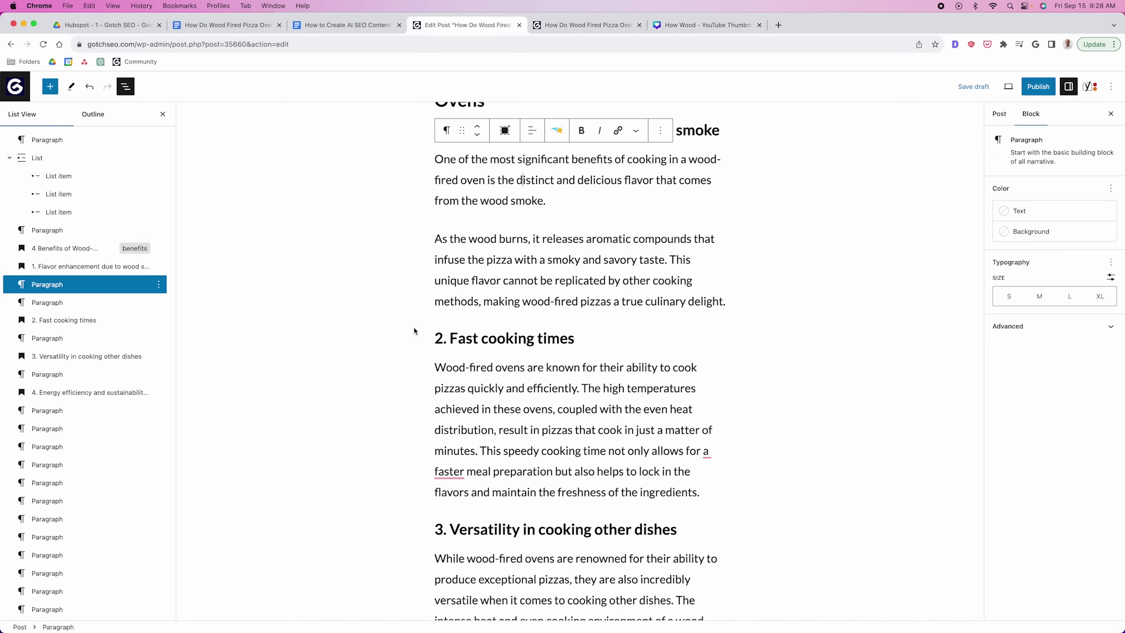
{"action": "scroll", "coordinate": [415, 331], "scroll_direction": "down", "scroll_amount": 5}
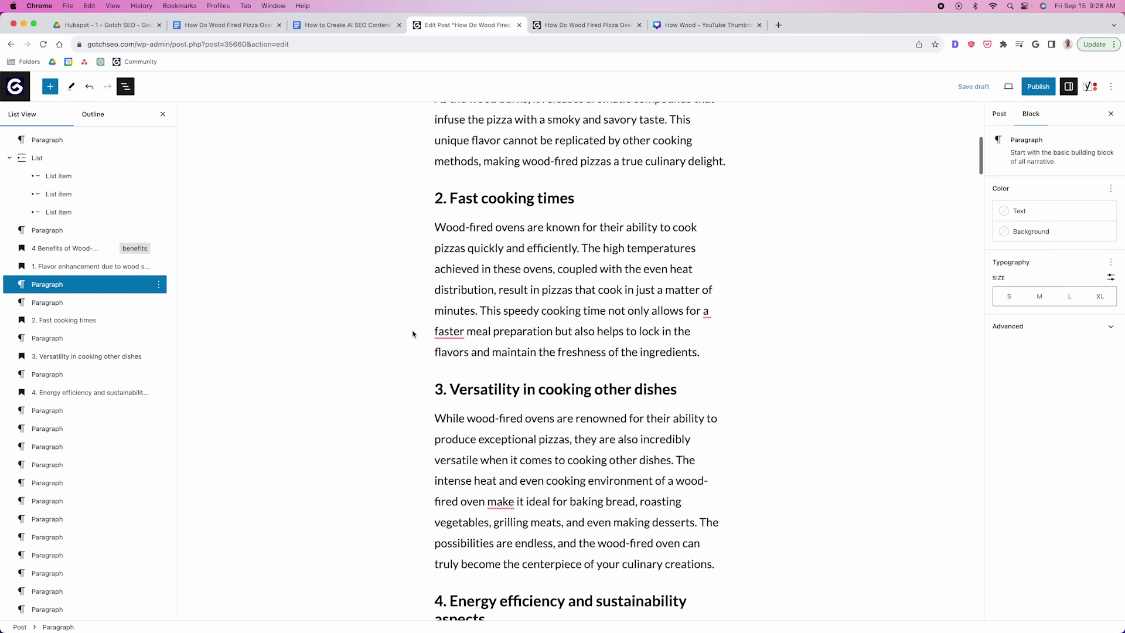
{"action": "left_click", "coordinate": [480, 310]}
{"action": "key", "text": "Return"}
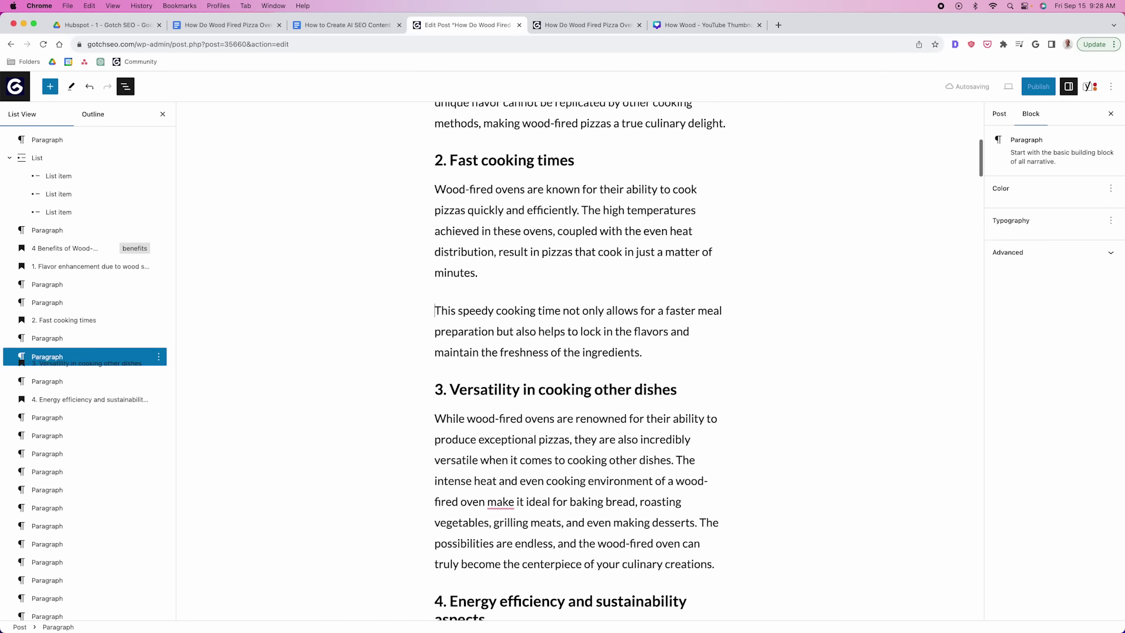
{"action": "scroll", "coordinate": [571, 331], "scroll_direction": "down", "scroll_amount": 3}
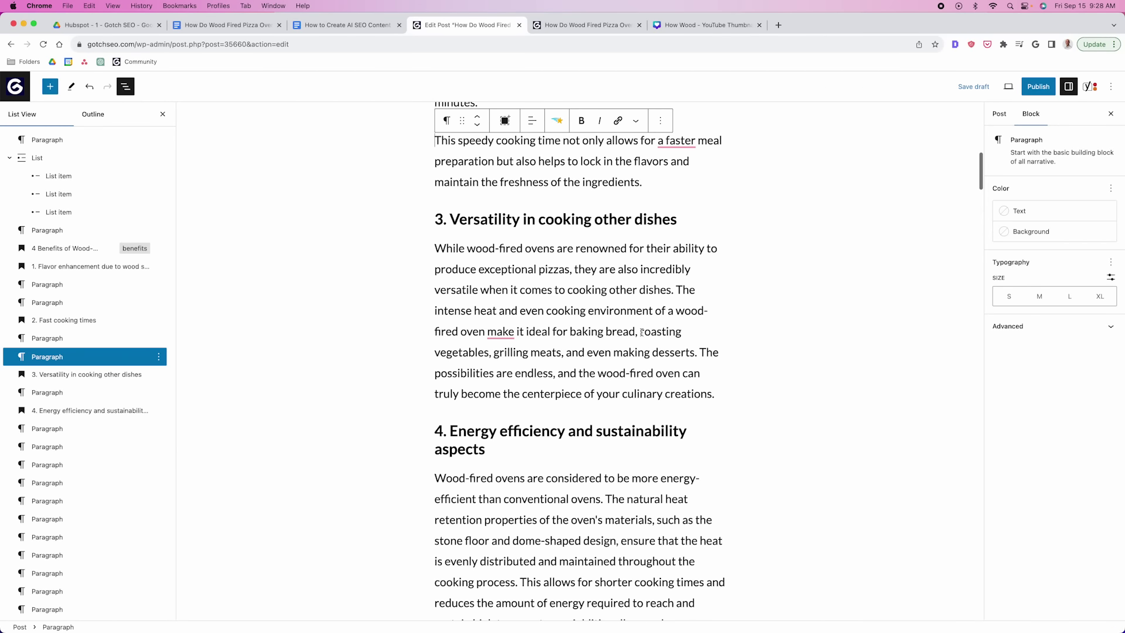
{"action": "left_click", "coordinate": [676, 289]}
{"action": "key", "text": "Return"}
Split paragraphs before 'The possibilities', at 'This allows…', and before 'The natural heat'.
{"action": "scroll", "coordinate": [701, 327], "scroll_direction": "down", "scroll_amount": 2}
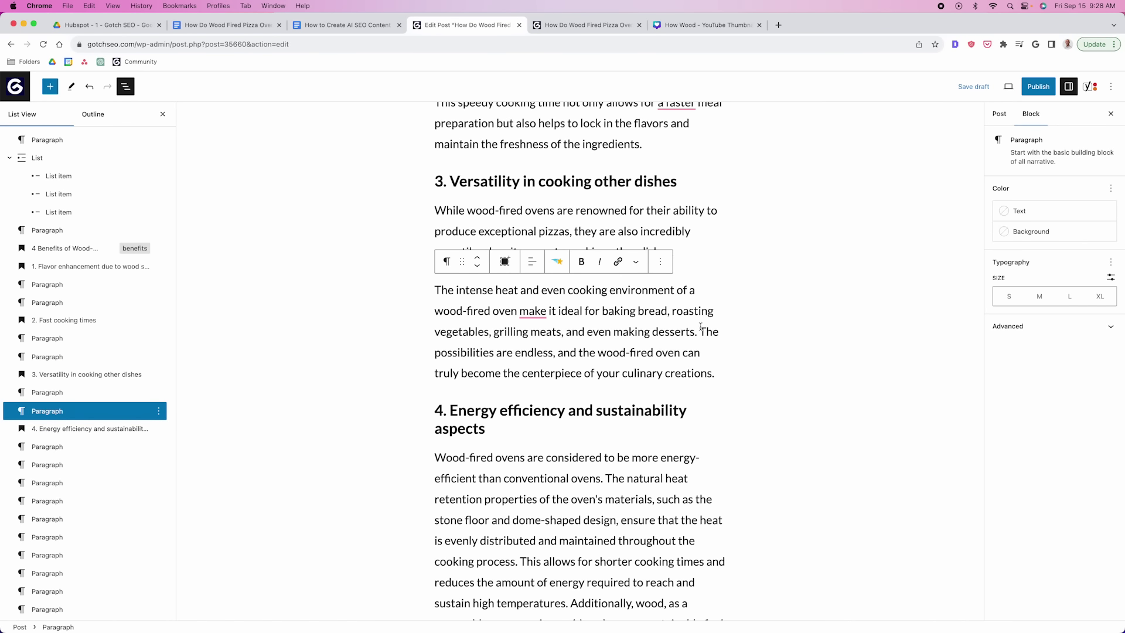
{"action": "left_click", "coordinate": [701, 329]}
{"action": "key", "text": "Return"}
{"action": "scroll", "coordinate": [700, 329], "scroll_direction": "down", "scroll_amount": 2}
{"action": "scroll", "coordinate": [420, 332], "scroll_direction": "down", "scroll_amount": 2}
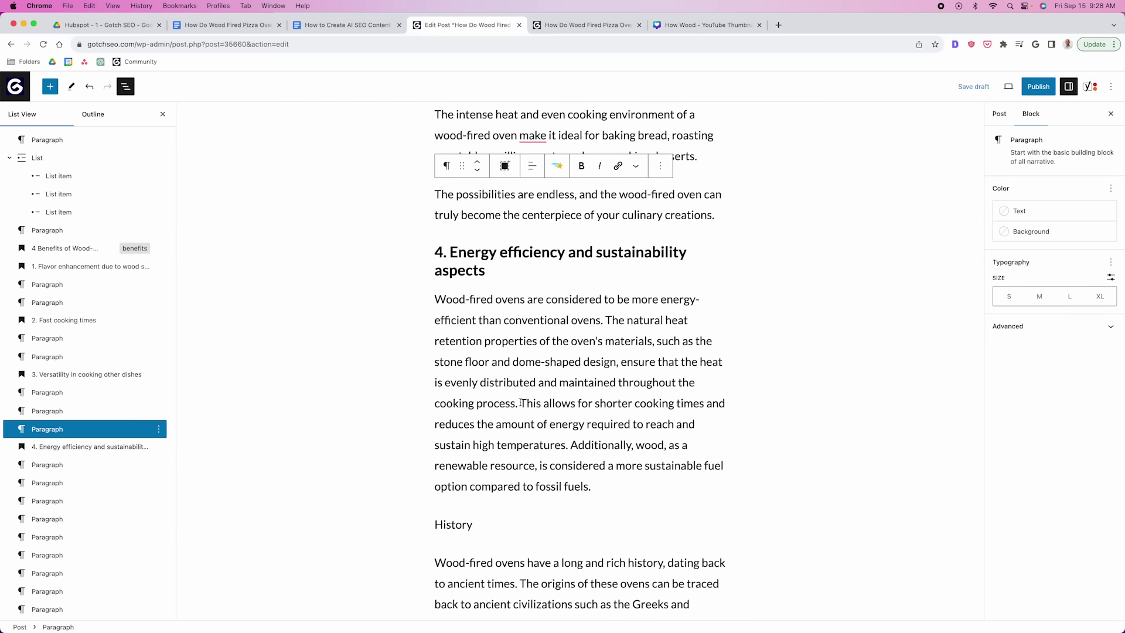
{"action": "left_click", "coordinate": [521, 402]}
{"action": "key", "text": "Return"}
{"action": "left_click", "coordinate": [606, 280]}
{"action": "key", "text": "Return"}
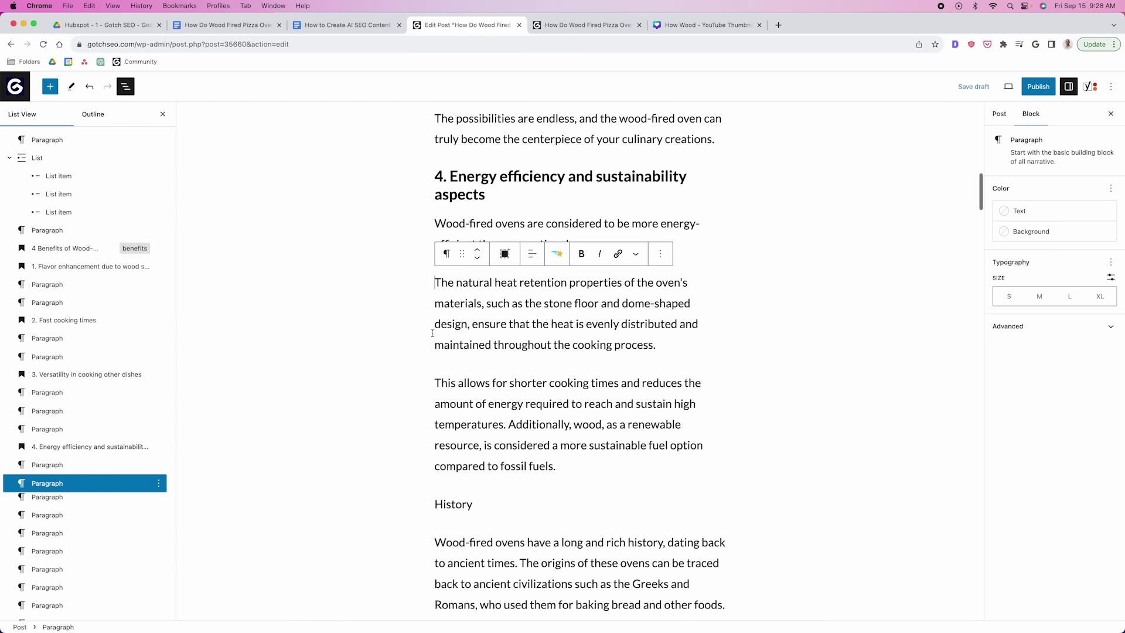
{"action": "scroll", "coordinate": [398, 341], "scroll_direction": "down", "scroll_amount": 5}
Turn the History and Design & Structure of Wood-Fired Ovens lines into H2 headings.
{"action": "left_click", "coordinate": [461, 319]}
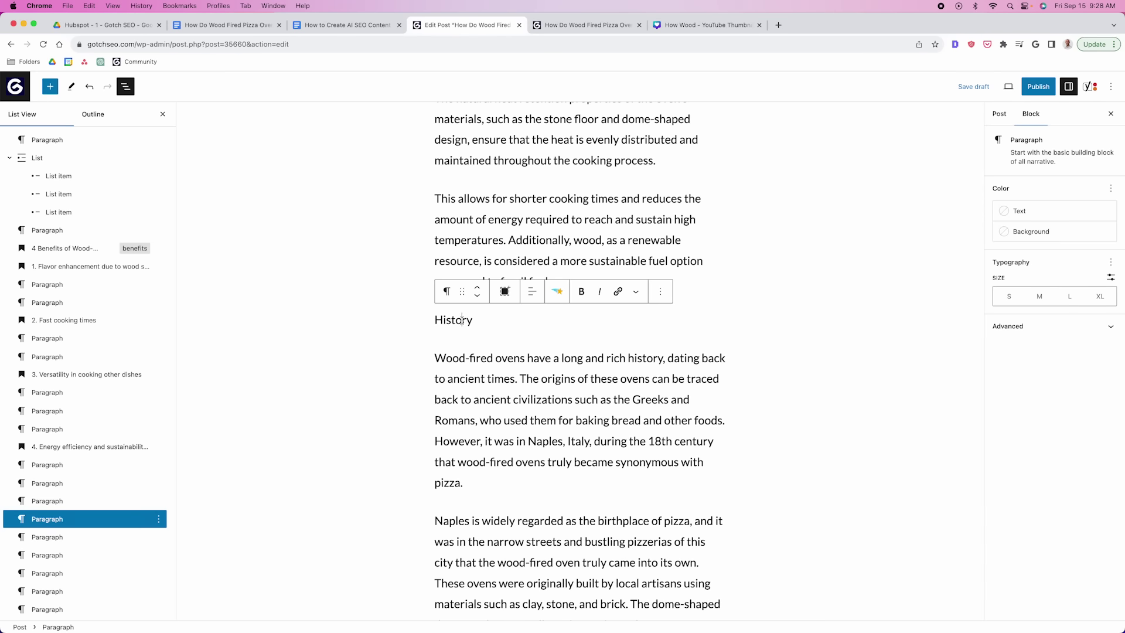
{"action": "left_click", "coordinate": [475, 401]}
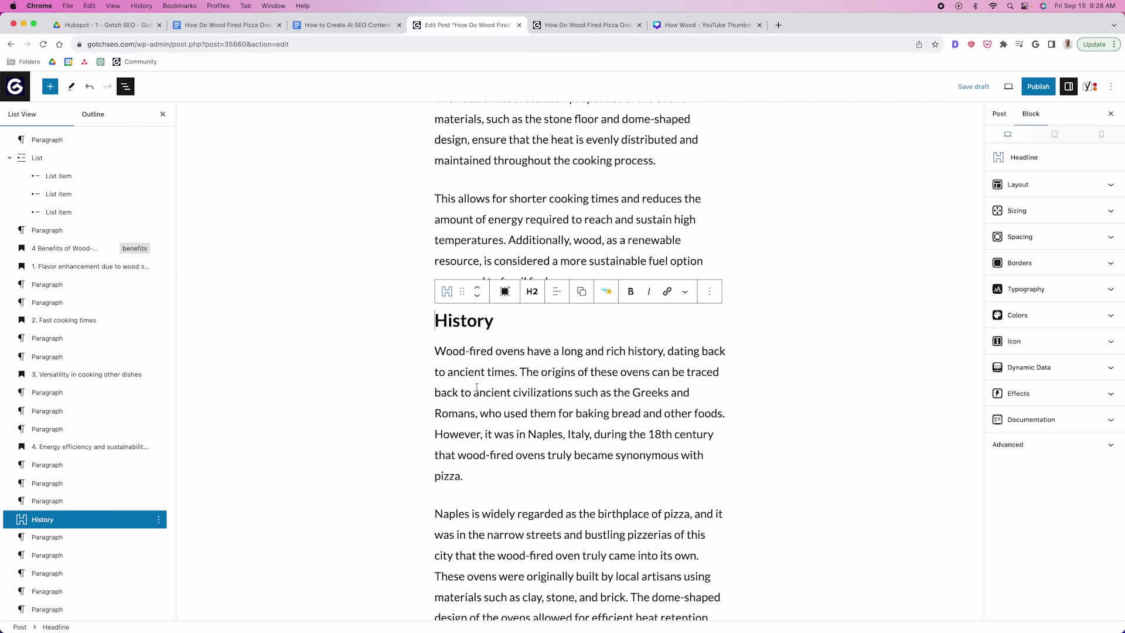
{"action": "scroll", "coordinate": [531, 300], "scroll_direction": "up", "scroll_amount": 2}
{"action": "scroll", "coordinate": [432, 284], "scroll_direction": "down", "scroll_amount": 8}
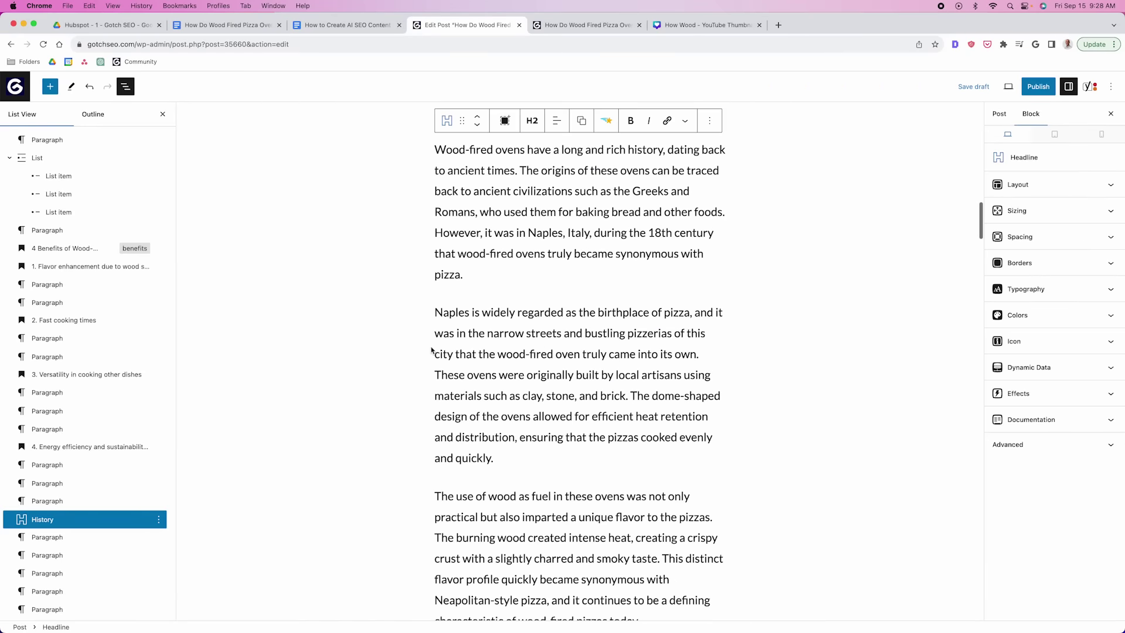
{"action": "scroll", "coordinate": [527, 310], "scroll_direction": "down", "scroll_amount": 7}
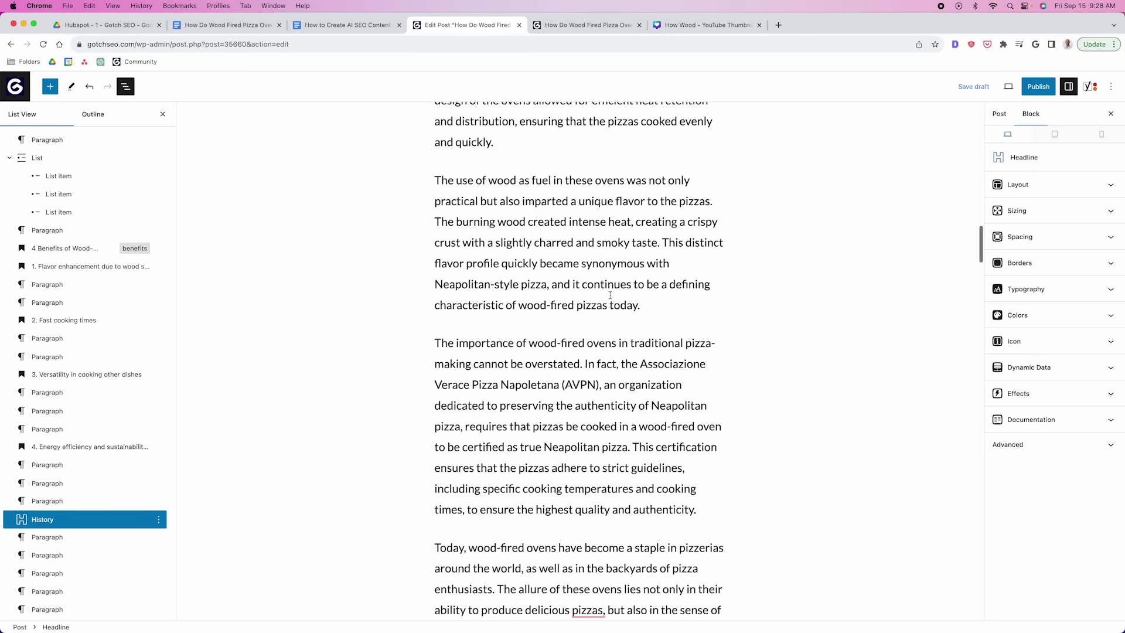
{"action": "scroll", "coordinate": [611, 295], "scroll_direction": "down", "scroll_amount": 5}
{"action": "left_click", "coordinate": [454, 369]}
{"action": "left_click", "coordinate": [472, 451]}
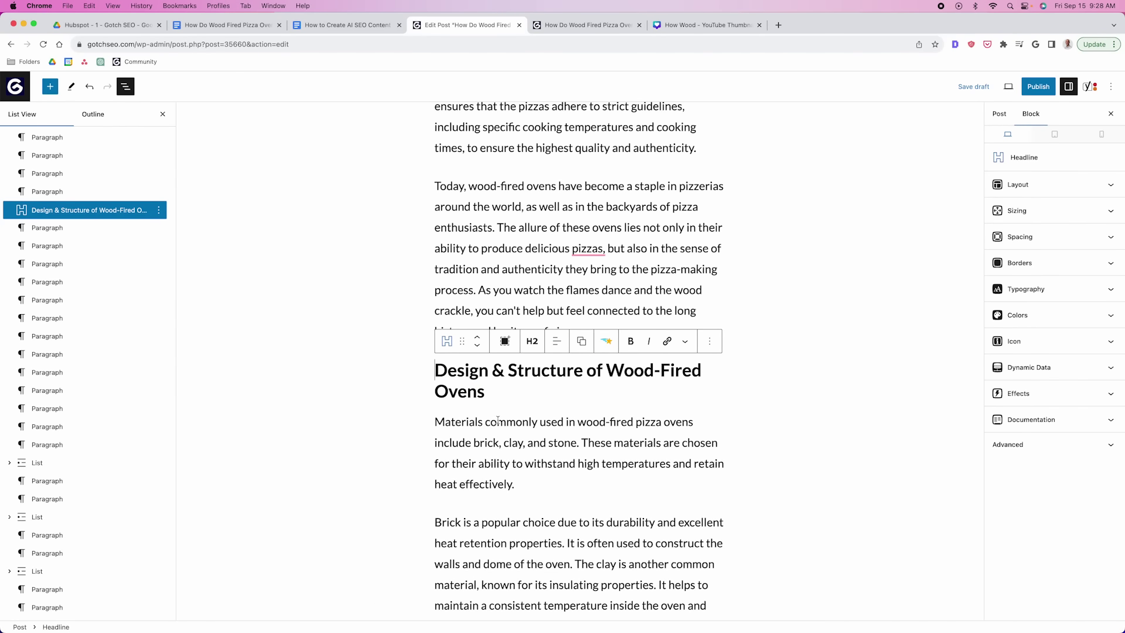
{"action": "scroll", "coordinate": [509, 418], "scroll_direction": "down", "scroll_amount": 1}
{"action": "scroll", "coordinate": [509, 418], "scroll_direction": "down", "scroll_amount": 5}
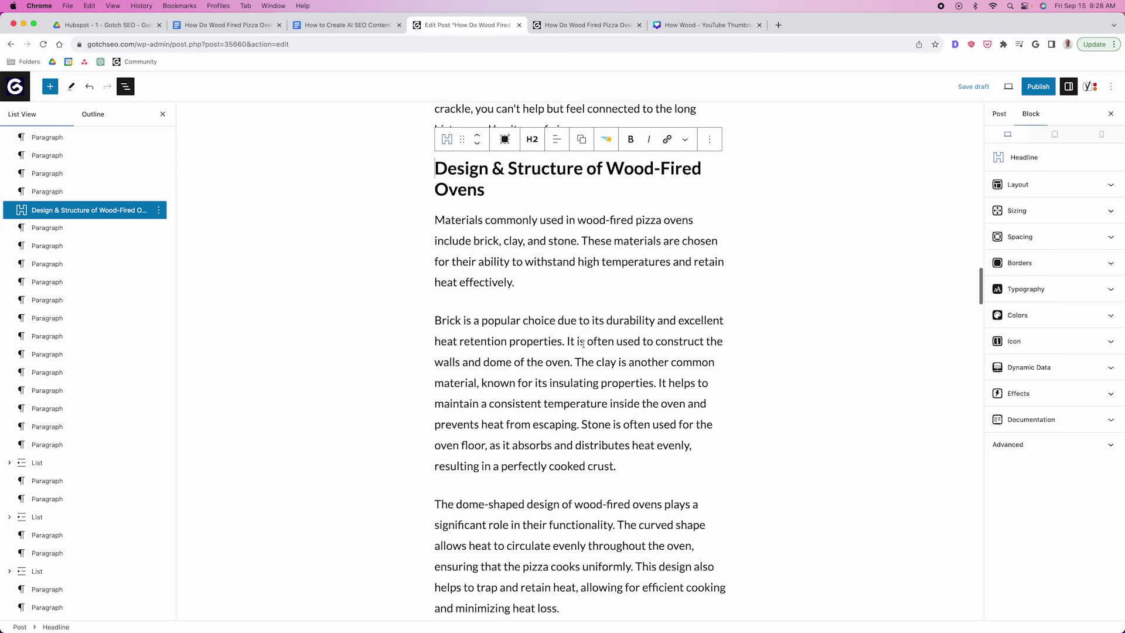
{"action": "scroll", "coordinate": [582, 342], "scroll_direction": "down", "scroll_amount": 14}
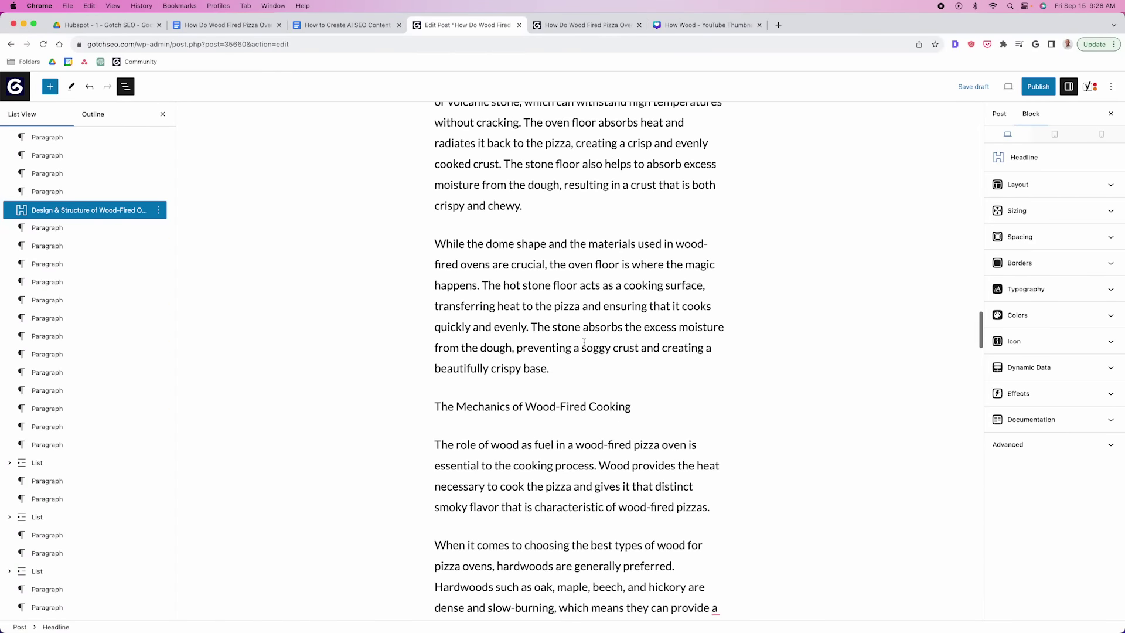
Pull the Airflow item out of the numbered list into a plain paragraph.
{"action": "left_click", "coordinate": [616, 218]}
{"action": "scroll", "coordinate": [586, 246], "scroll_direction": "down", "scroll_amount": 17}
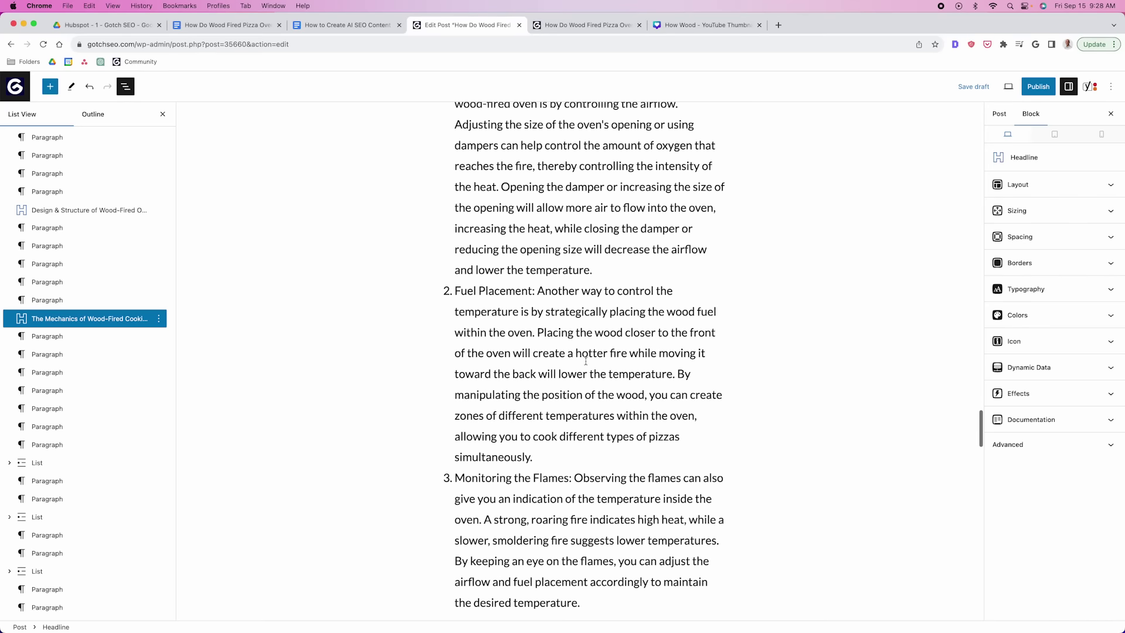
{"action": "scroll", "coordinate": [510, 268], "scroll_direction": "up", "scroll_amount": 2}
{"action": "scroll", "coordinate": [510, 268], "scroll_direction": "up", "scroll_amount": 3}
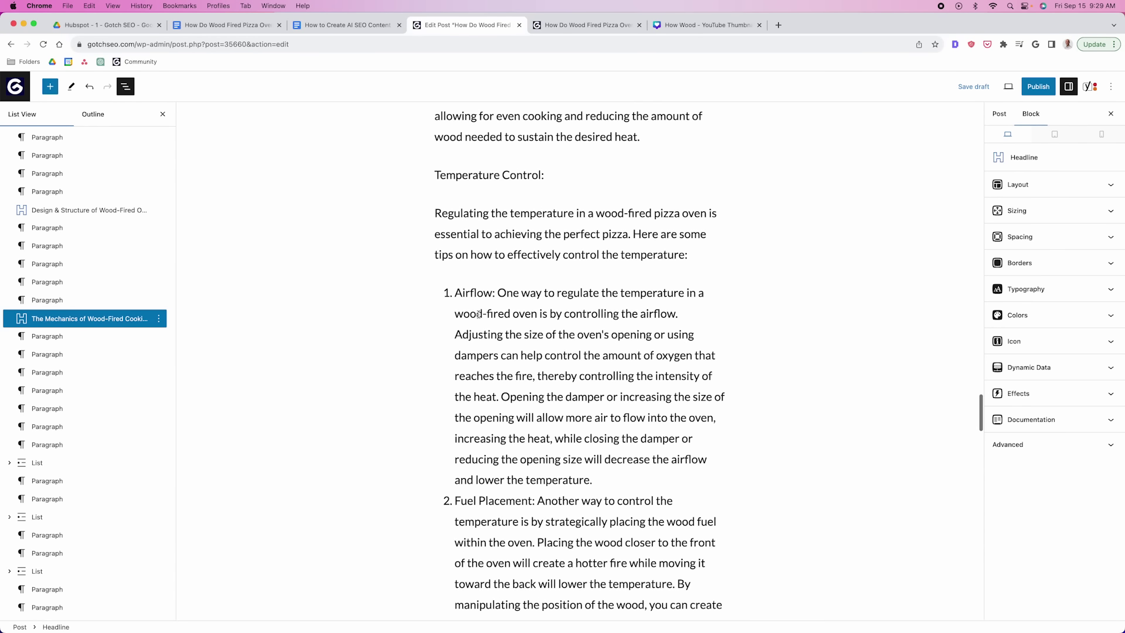
{"action": "left_click", "coordinate": [456, 299]}
{"action": "key", "text": "BackSpace"}
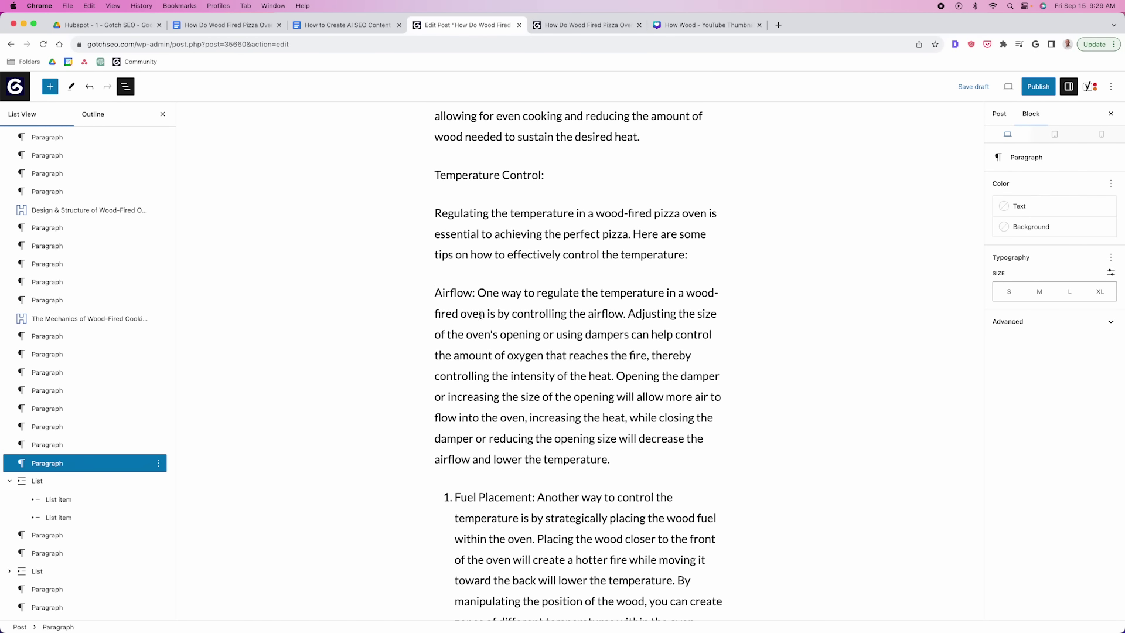
{"action": "scroll", "coordinate": [622, 438], "scroll_direction": "up", "scroll_amount": 3}
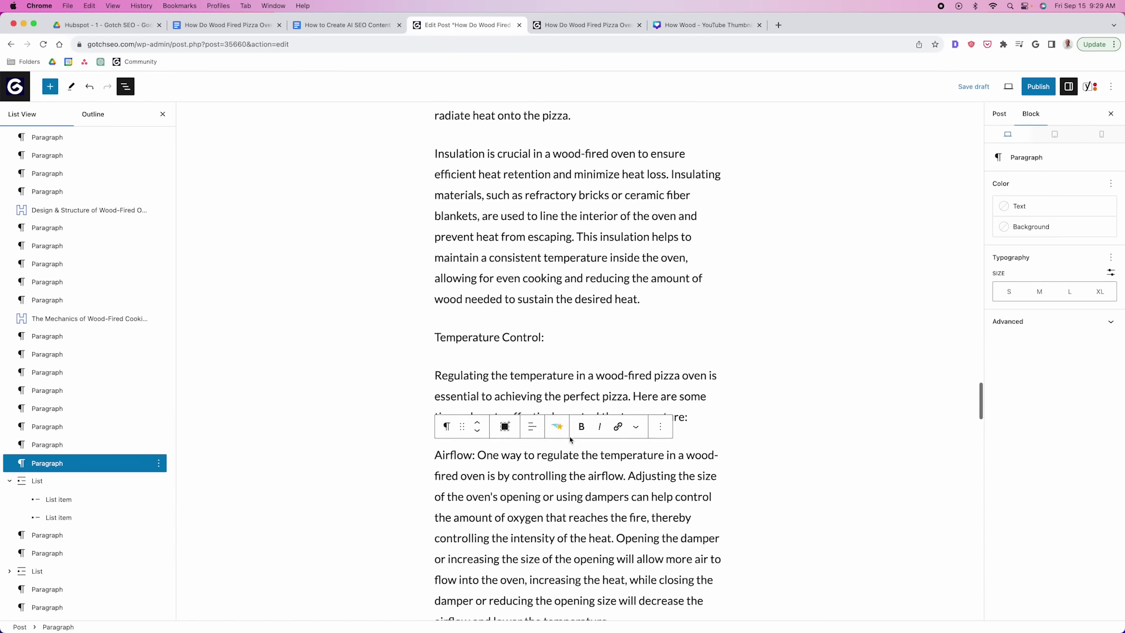
Remove the colon from 'Temperature Control' and make it an H2 heading.
{"action": "left_click", "coordinate": [546, 342]}
{"action": "key", "text": "BackSpace"}
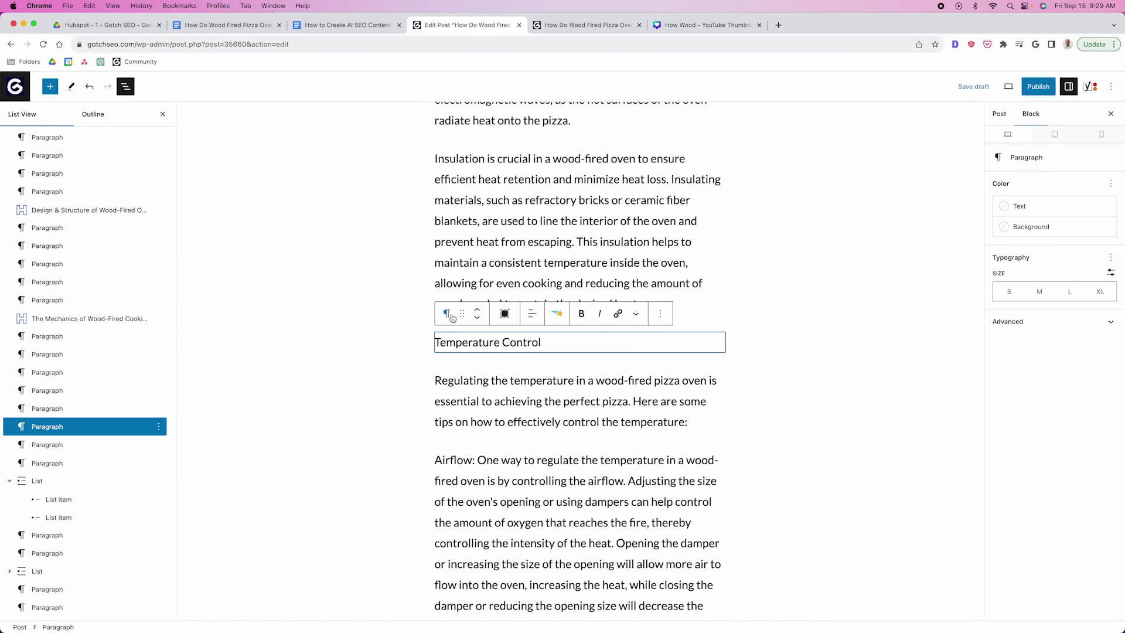
{"action": "left_click", "coordinate": [446, 314]}
{"action": "left_click", "coordinate": [481, 423]}
{"action": "scroll", "coordinate": [477, 370], "scroll_direction": "down", "scroll_amount": 2}
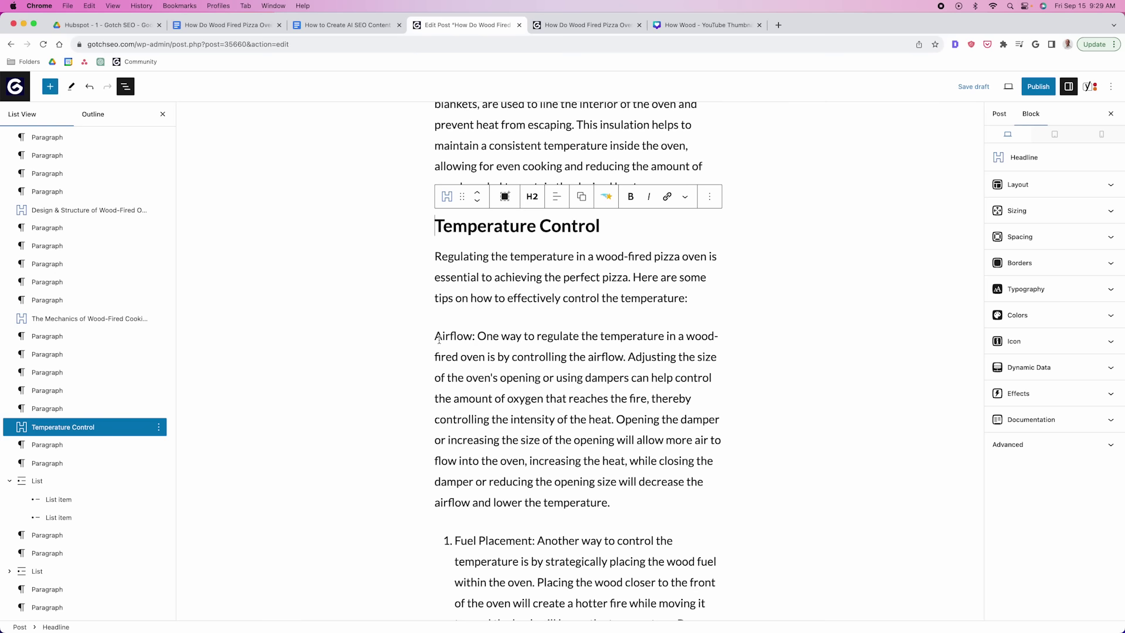
Put '1. Airflow' on its own line without the colon and make it an H3 subheading.
{"action": "left_click", "coordinate": [436, 338]}
{"action": "type", "text": "1."}
{"action": "key", "text": "ctrl+z"}
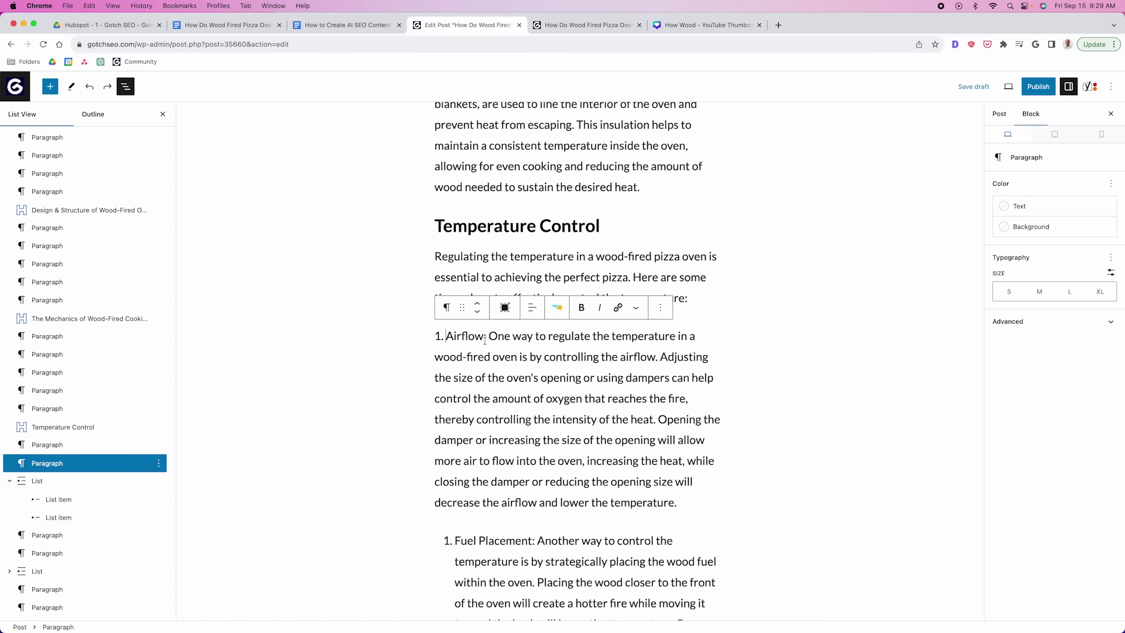
{"action": "left_click", "coordinate": [489, 337]}
{"action": "key", "text": "BackSpace"}
{"action": "key", "text": "BackSpace"}
{"action": "key", "text": "Return"}
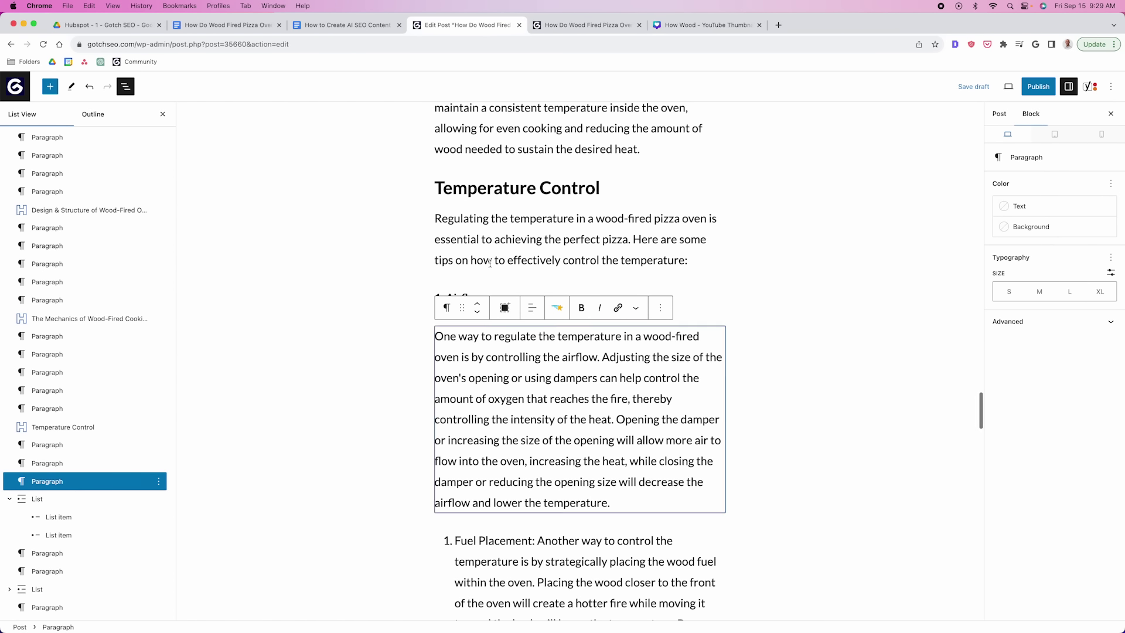
{"action": "left_click", "coordinate": [489, 258]}
{"action": "left_click", "coordinate": [469, 296]}
{"action": "left_click", "coordinate": [446, 270]}
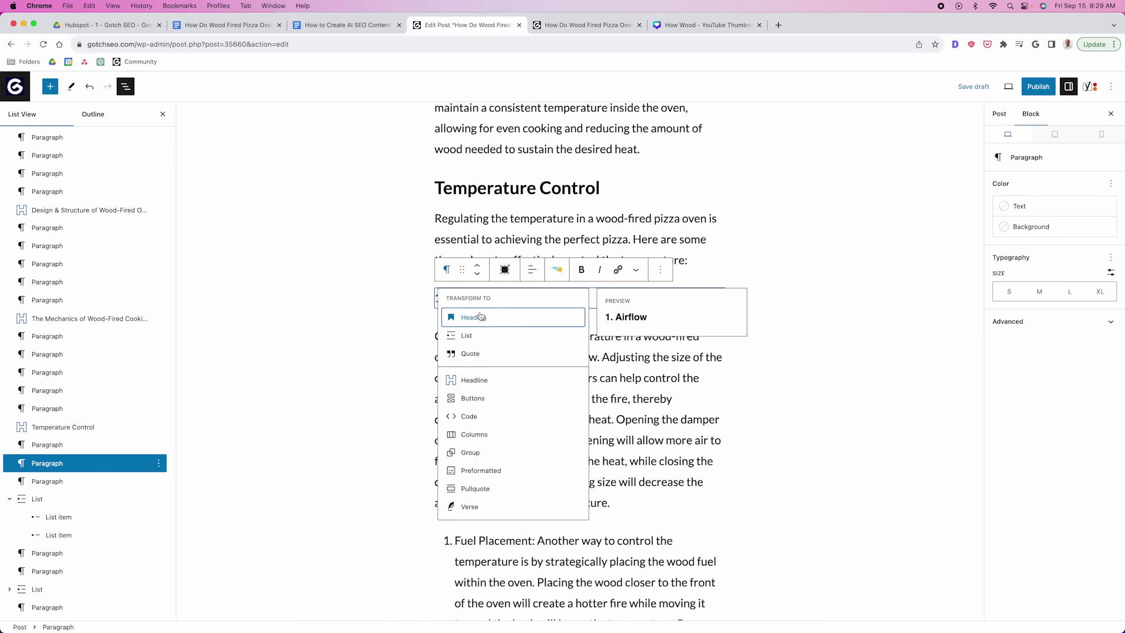
{"action": "left_click", "coordinate": [474, 384]}
{"action": "scroll", "coordinate": [559, 405], "scroll_direction": "down", "scroll_amount": 2}
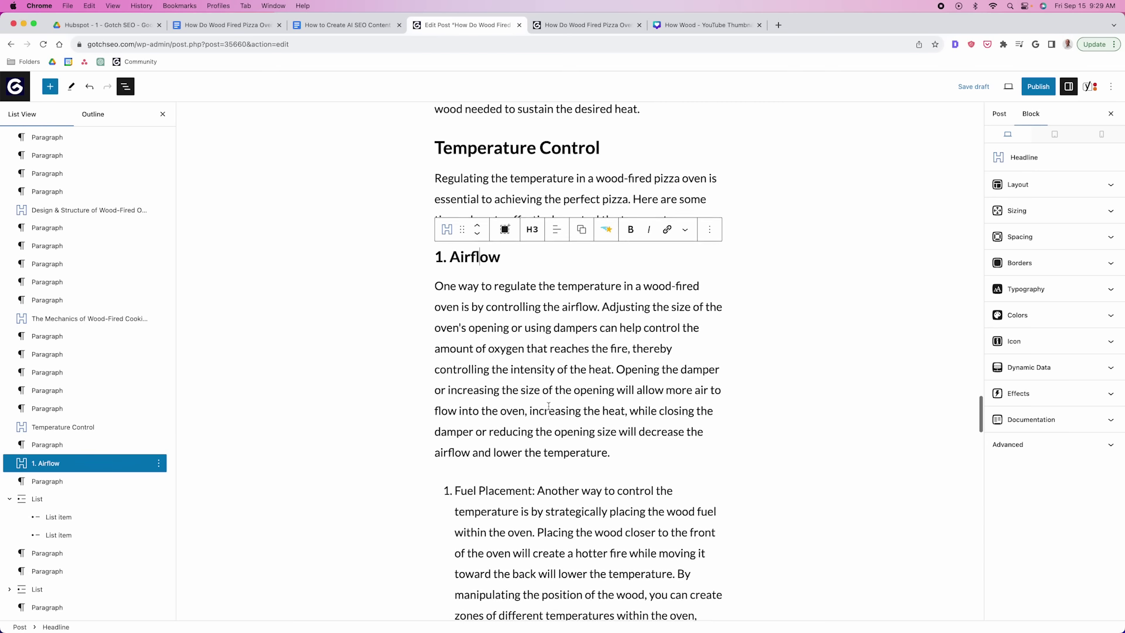
{"action": "scroll", "coordinate": [574, 403], "scroll_direction": "up", "scroll_amount": 2}
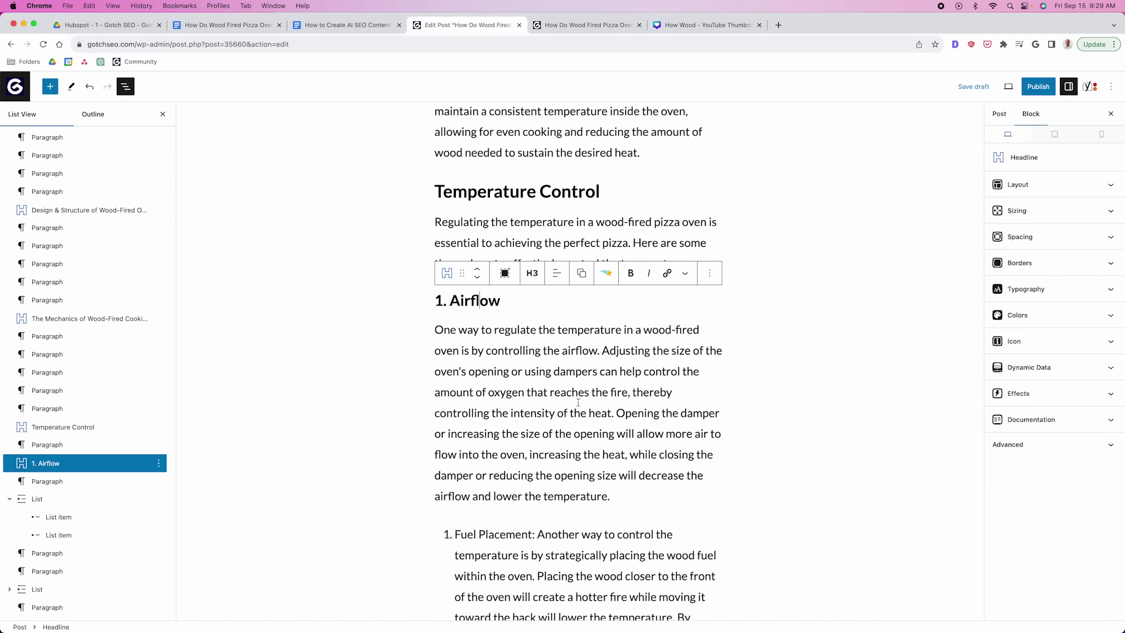
{"action": "scroll", "coordinate": [579, 402], "scroll_direction": "up", "scroll_amount": 2}
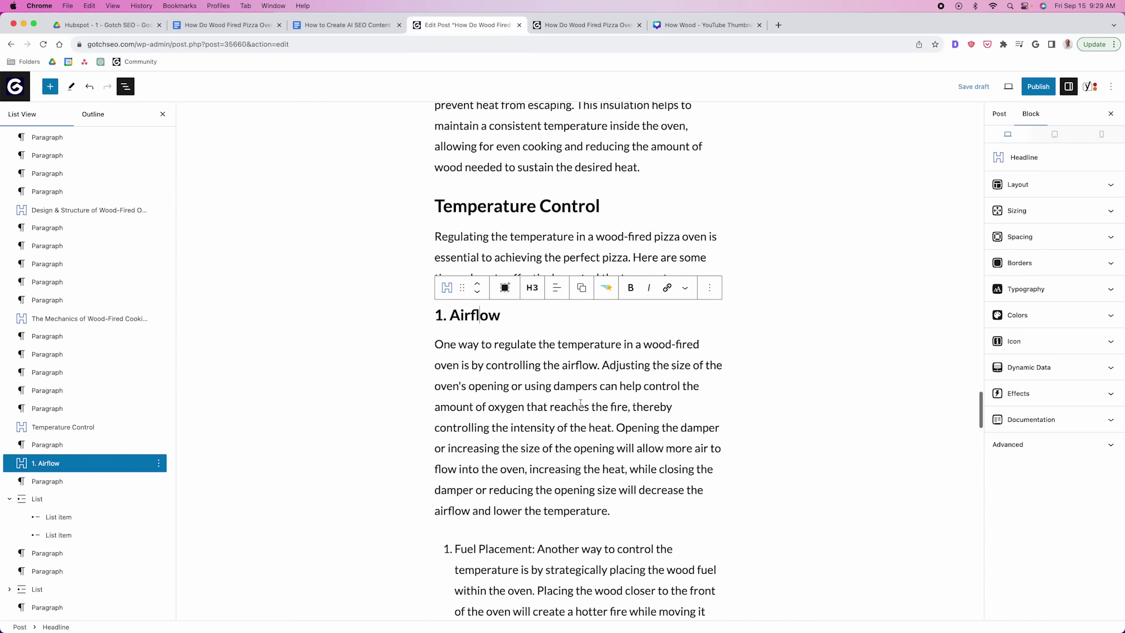
{"action": "left_click", "coordinate": [525, 234]}
{"action": "scroll", "coordinate": [586, 282], "scroll_direction": "up", "scroll_amount": 20}
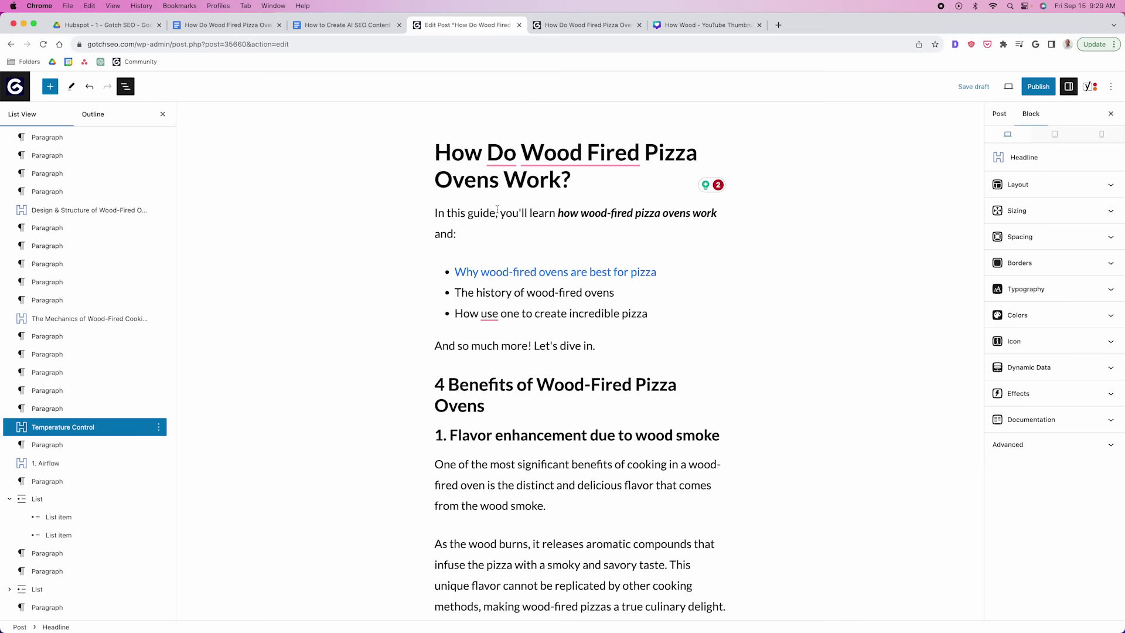
{"action": "left_click", "coordinate": [478, 184]}
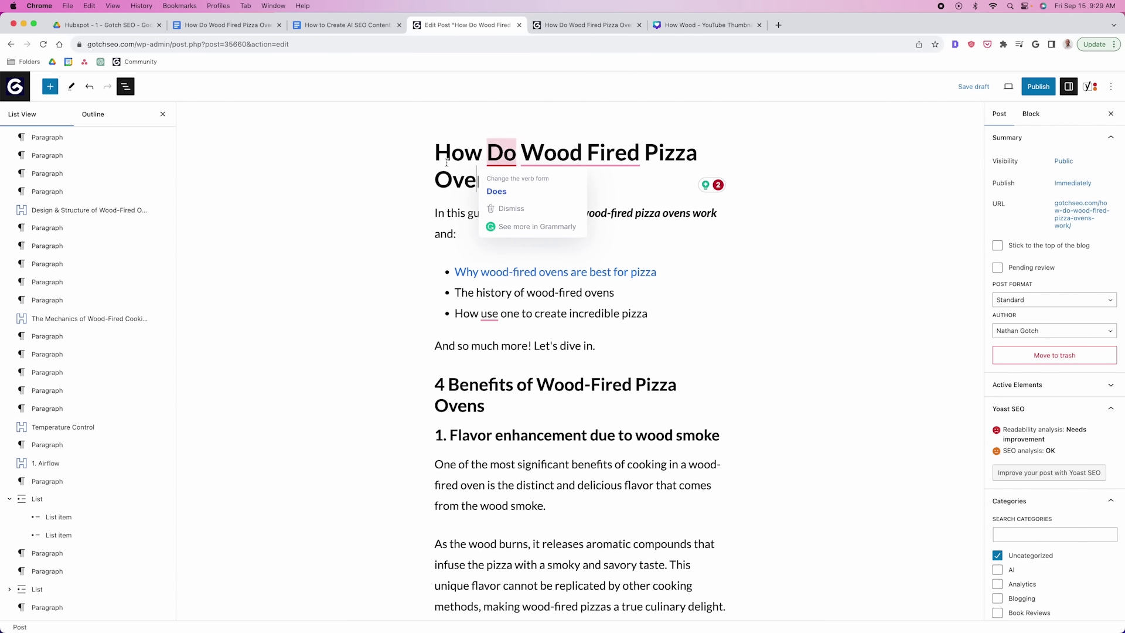
{"action": "scroll", "coordinate": [401, 243], "scroll_direction": "down", "scroll_amount": 4}
{"action": "left_click", "coordinate": [442, 272]}
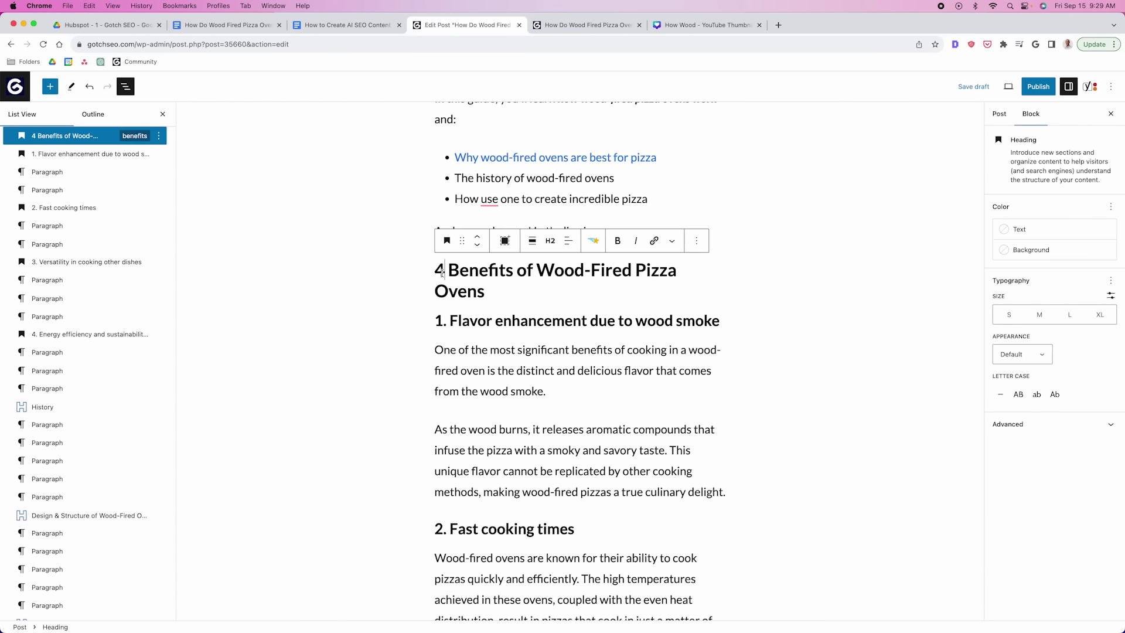
{"action": "left_click", "coordinate": [478, 322]}
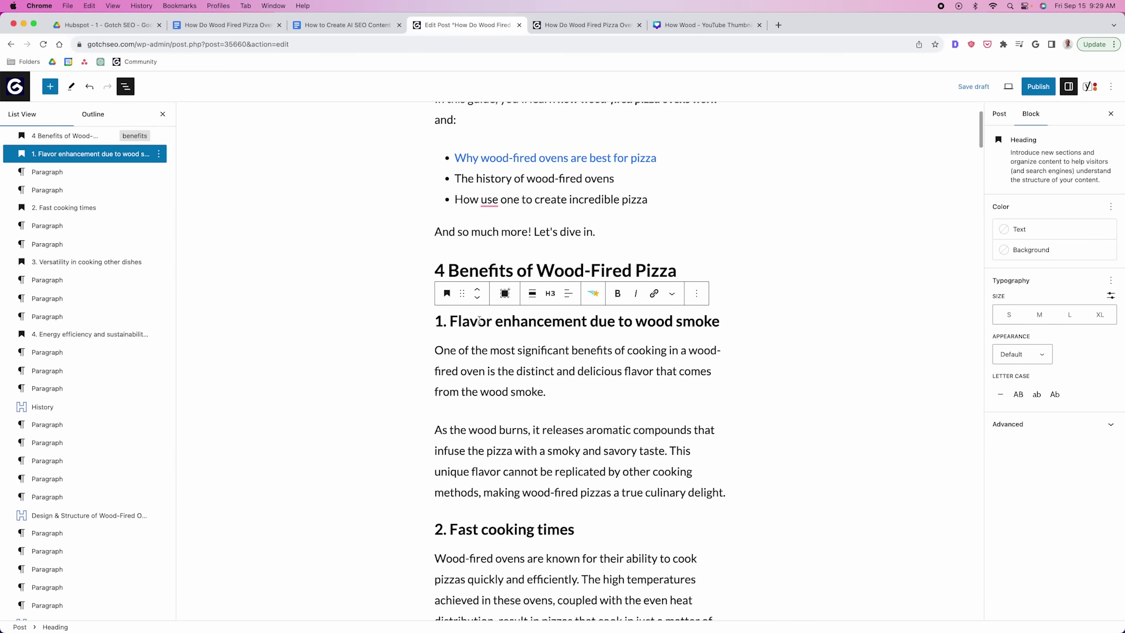
{"action": "scroll", "coordinate": [595, 371], "scroll_direction": "down", "scroll_amount": 1}
{"action": "left_click", "coordinate": [493, 257]}
{"action": "scroll", "coordinate": [557, 354], "scroll_direction": "down", "scroll_amount": 3}
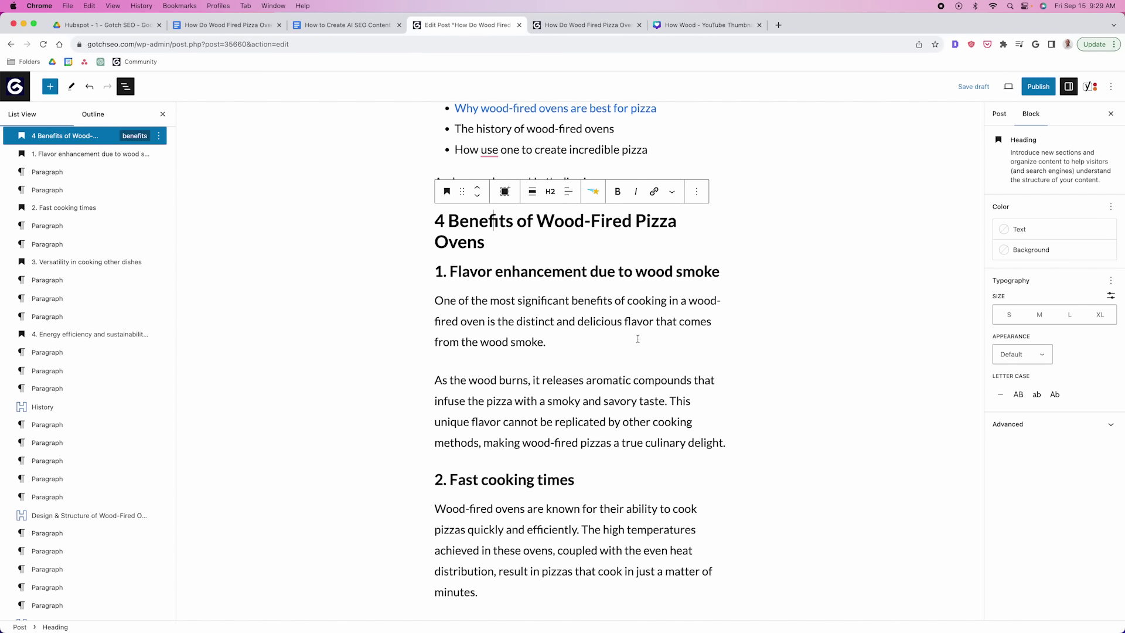
Scroll up to the History section and select 'wood-fired ovens' in its first paragraph.
{"action": "scroll", "coordinate": [642, 346], "scroll_direction": "down", "scroll_amount": 20}
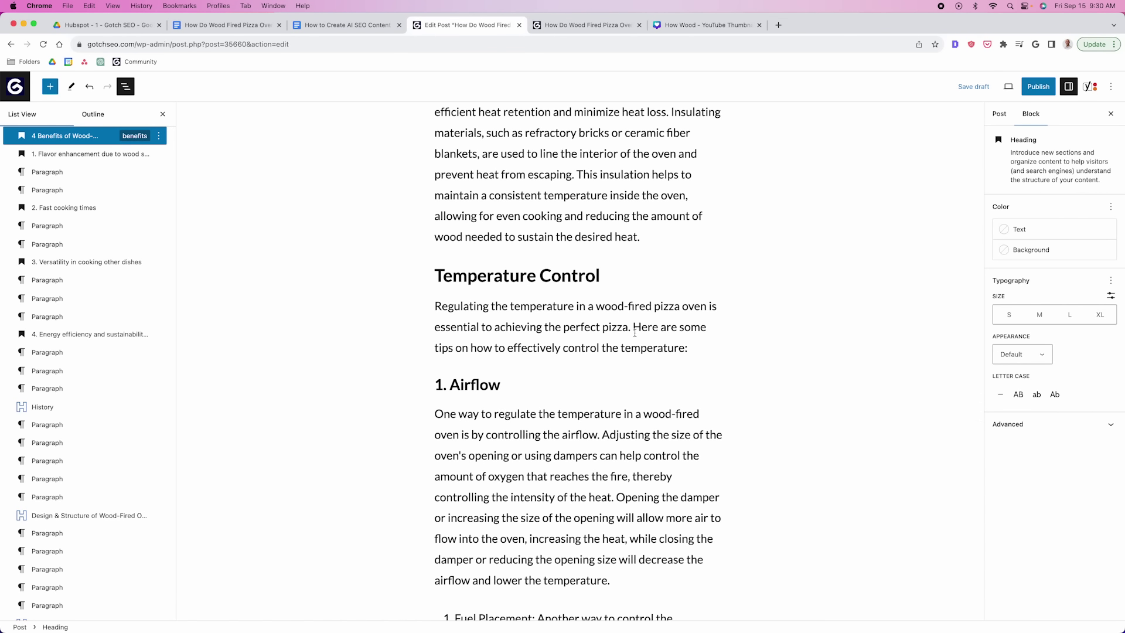
{"action": "scroll", "coordinate": [655, 316], "scroll_direction": "up", "scroll_amount": 10}
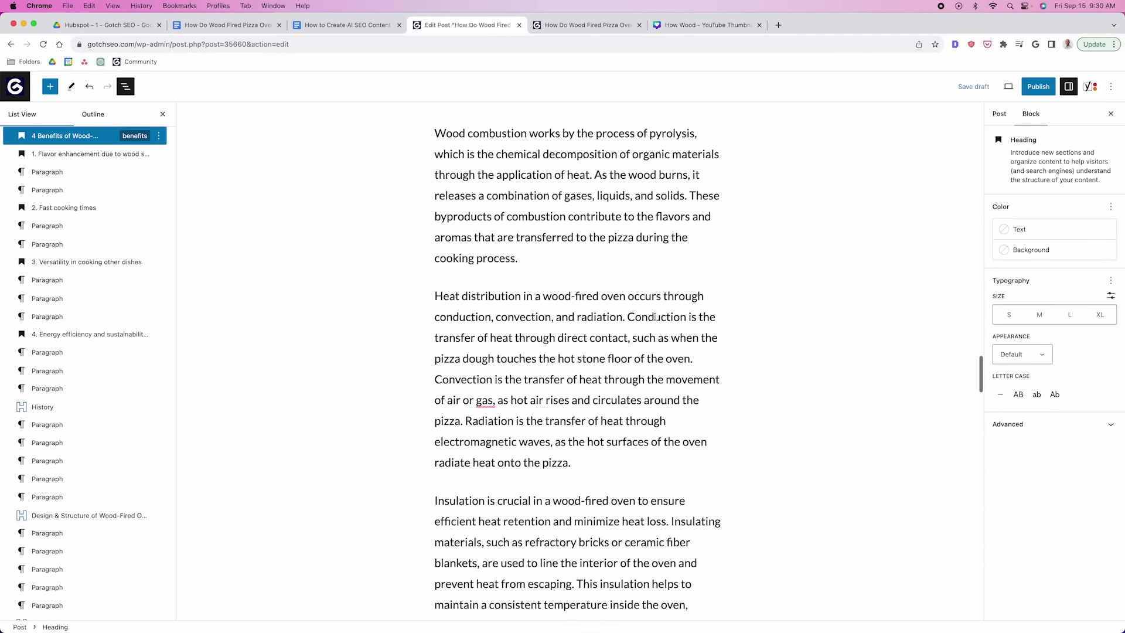
{"action": "scroll", "coordinate": [655, 316], "scroll_direction": "up", "scroll_amount": 10}
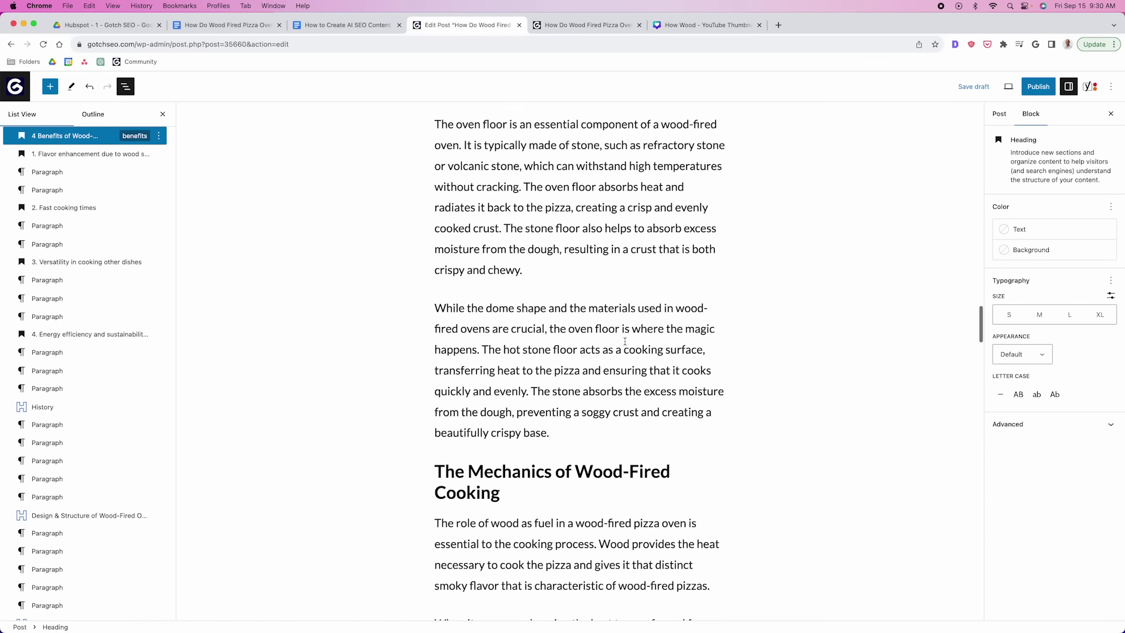
{"action": "scroll", "coordinate": [624, 341], "scroll_direction": "up", "scroll_amount": 12}
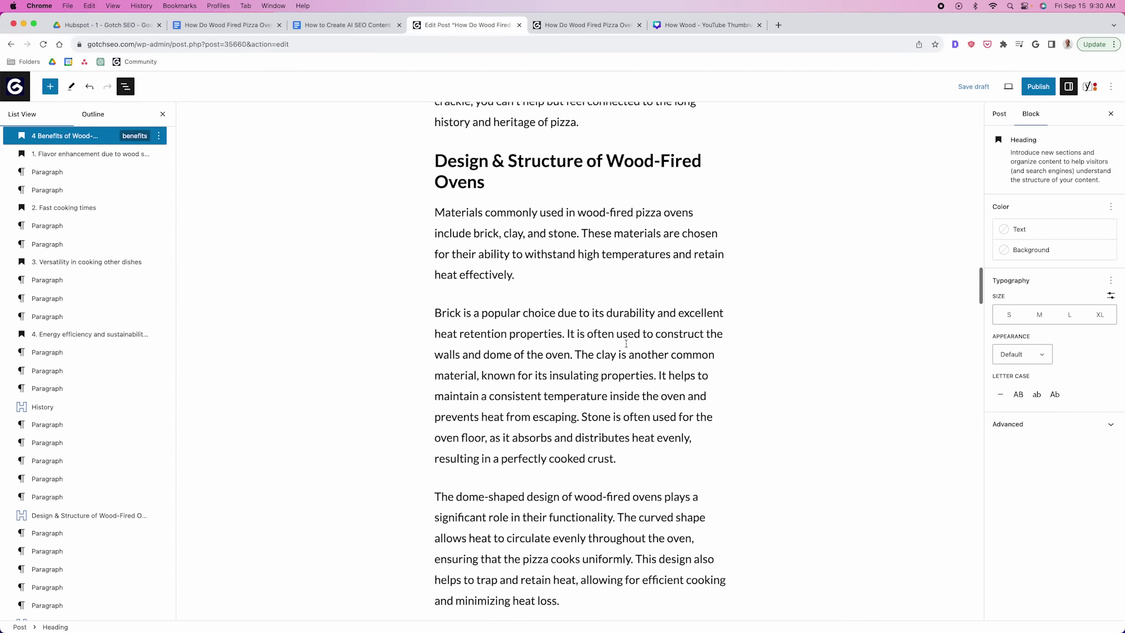
{"action": "scroll", "coordinate": [626, 343], "scroll_direction": "up", "scroll_amount": 10}
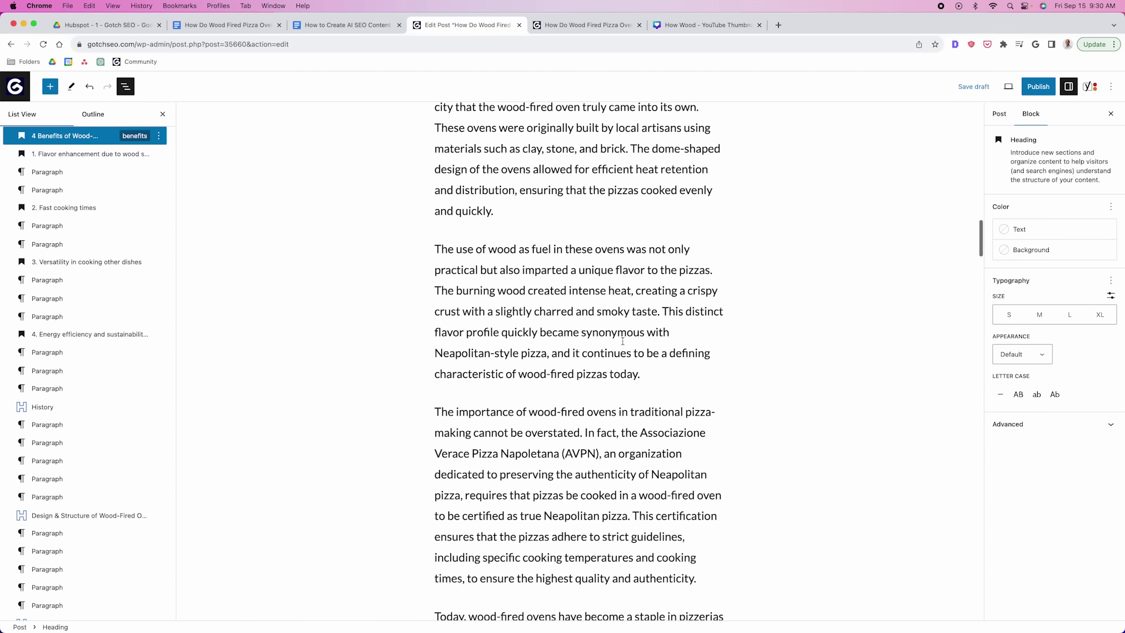
{"action": "scroll", "coordinate": [622, 342], "scroll_direction": "up", "scroll_amount": 4}
{"action": "scroll", "coordinate": [618, 332], "scroll_direction": "up", "scroll_amount": 3}
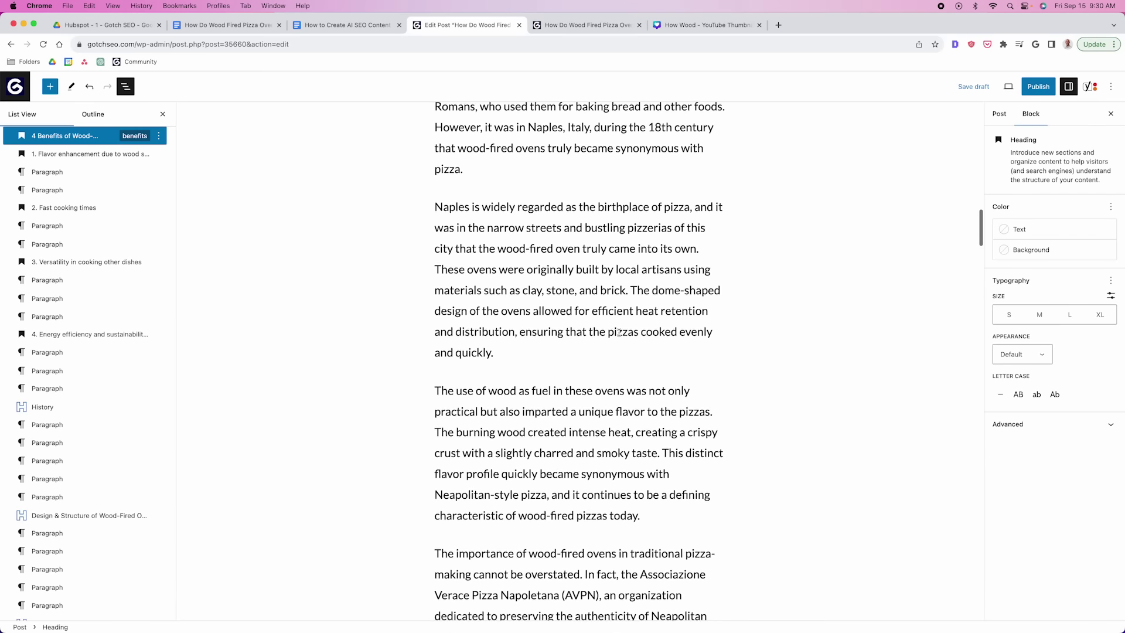
{"action": "scroll", "coordinate": [619, 332], "scroll_direction": "up", "scroll_amount": 3}
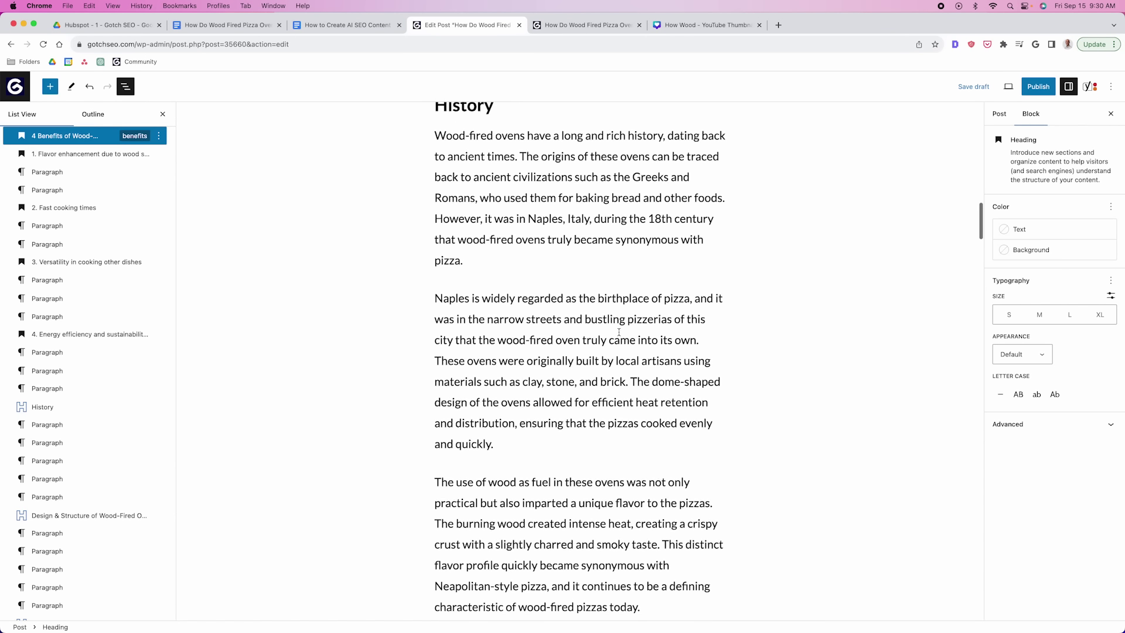
{"action": "scroll", "coordinate": [618, 332], "scroll_direction": "up", "scroll_amount": 1}
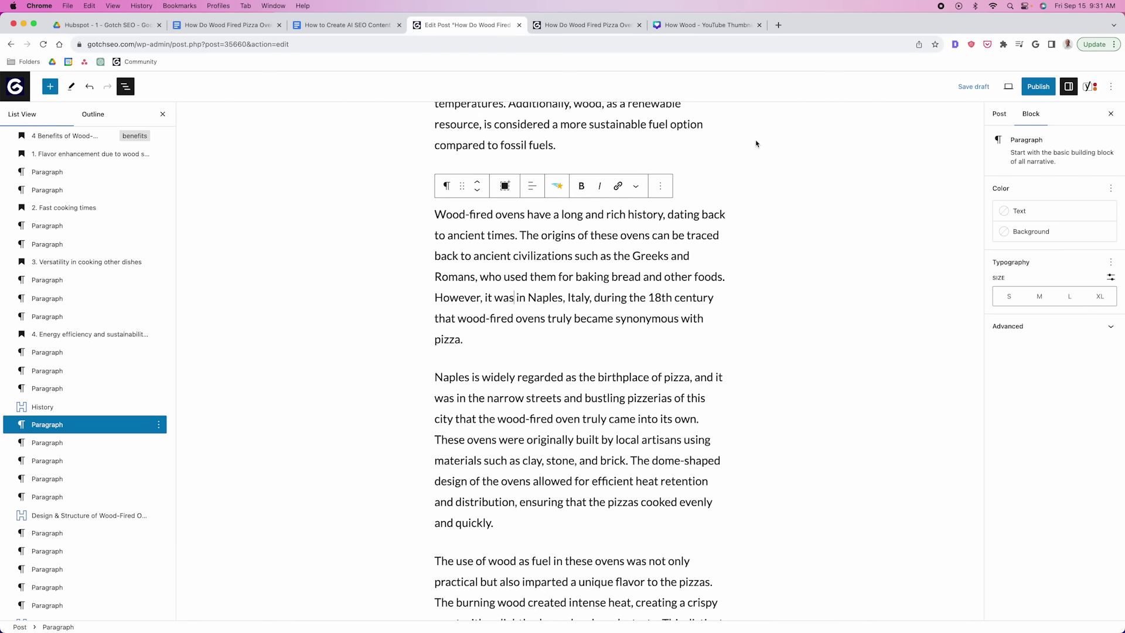
{"action": "left_click_drag", "start_coordinate": [545, 319], "coordinate": [458, 320]}
{"action": "key", "text": "super+c"}
Search Google in a new tab for 'wood-fired ovens naples history'.
{"action": "left_click", "coordinate": [778, 26]}
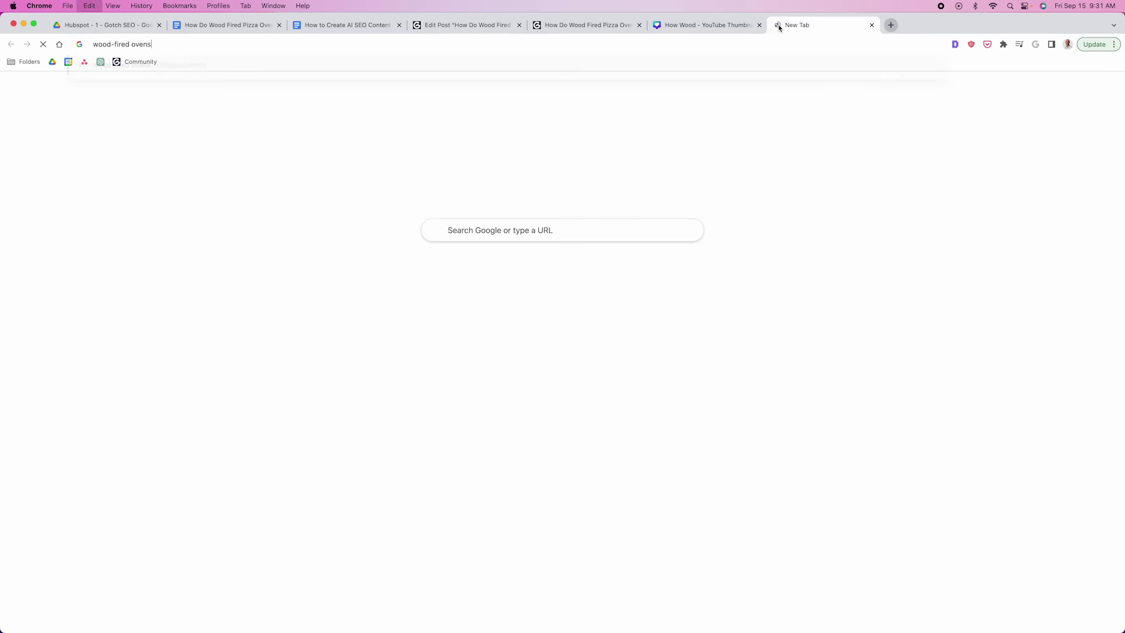
{"action": "key", "text": "super+v"}
{"action": "type", "text": "naples"}
{"action": "key", "text": "Return"}
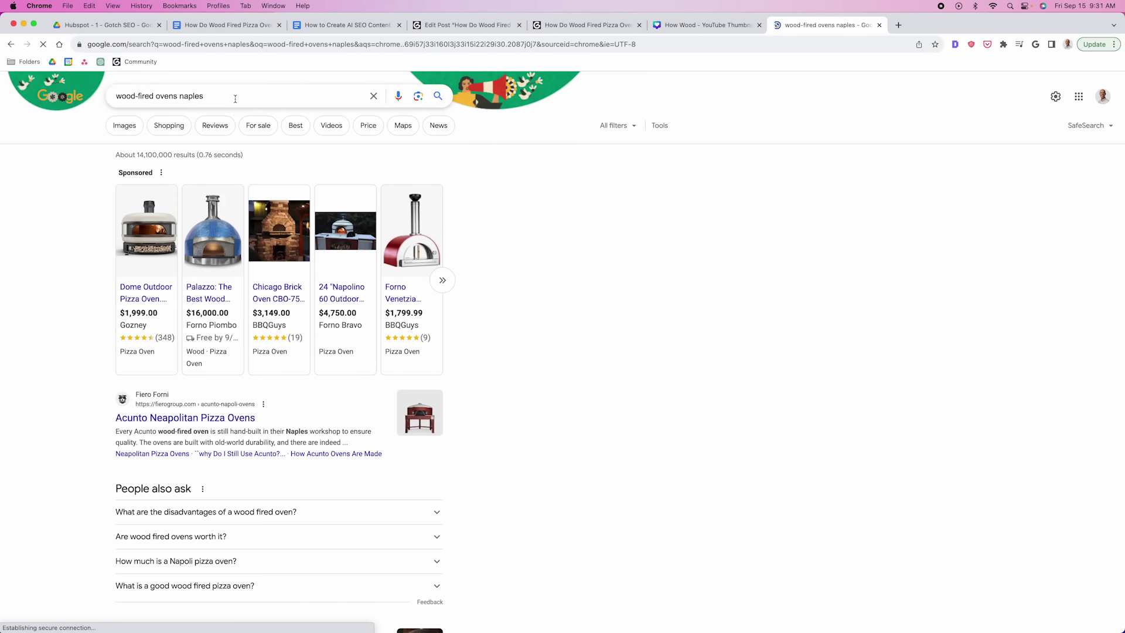
{"action": "left_click", "coordinate": [234, 96]}
{"action": "type", "text": "history"}
{"action": "key", "text": "Return"}
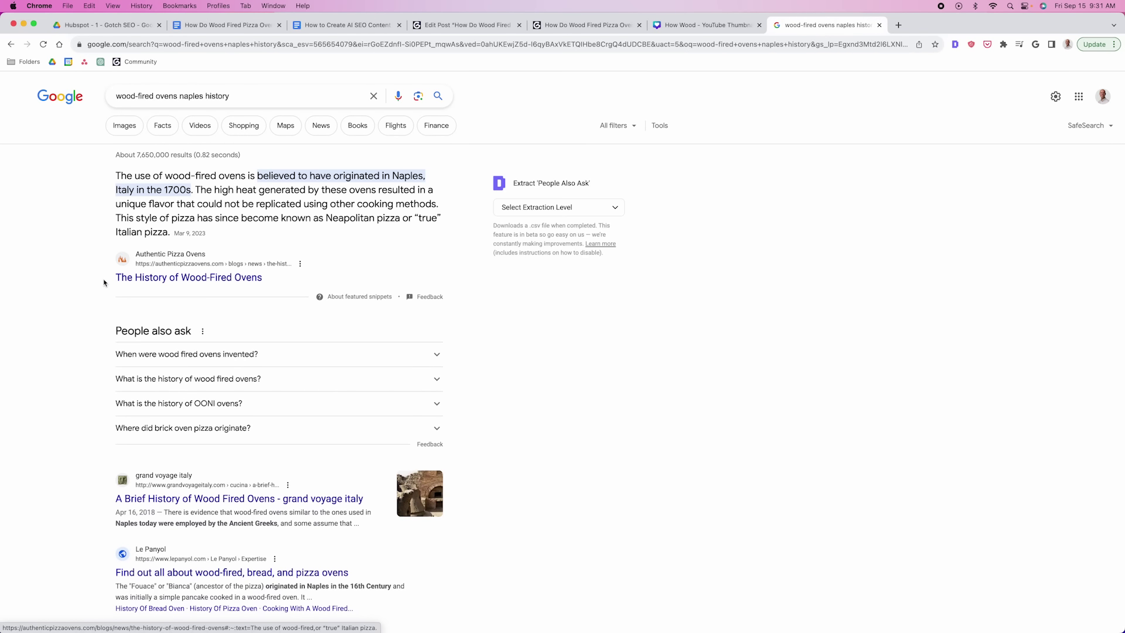
Copy the link address of the 'A Brief History of Wood Fired Ovens - grand voyage italy' result.
{"action": "scroll", "coordinate": [94, 269], "scroll_direction": "down", "scroll_amount": 1}
{"action": "scroll", "coordinate": [75, 258], "scroll_direction": "down", "scroll_amount": 3}
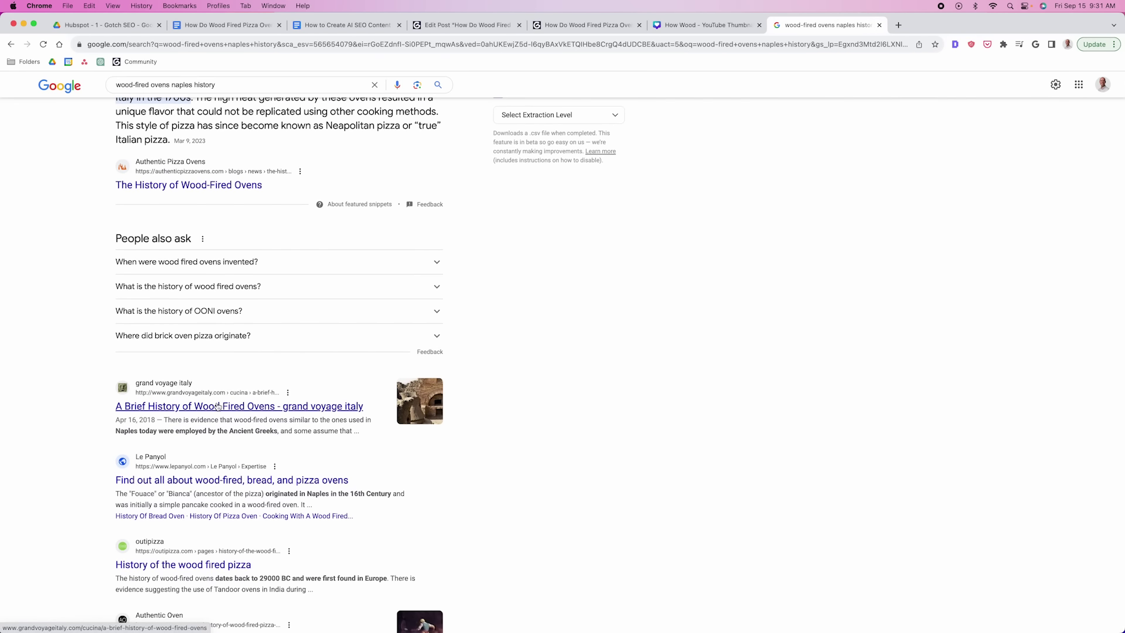
{"action": "scroll", "coordinate": [183, 396], "scroll_direction": "down", "scroll_amount": 1}
{"action": "triple_click", "coordinate": [240, 386]}
{"action": "right_click", "coordinate": [240, 387]}
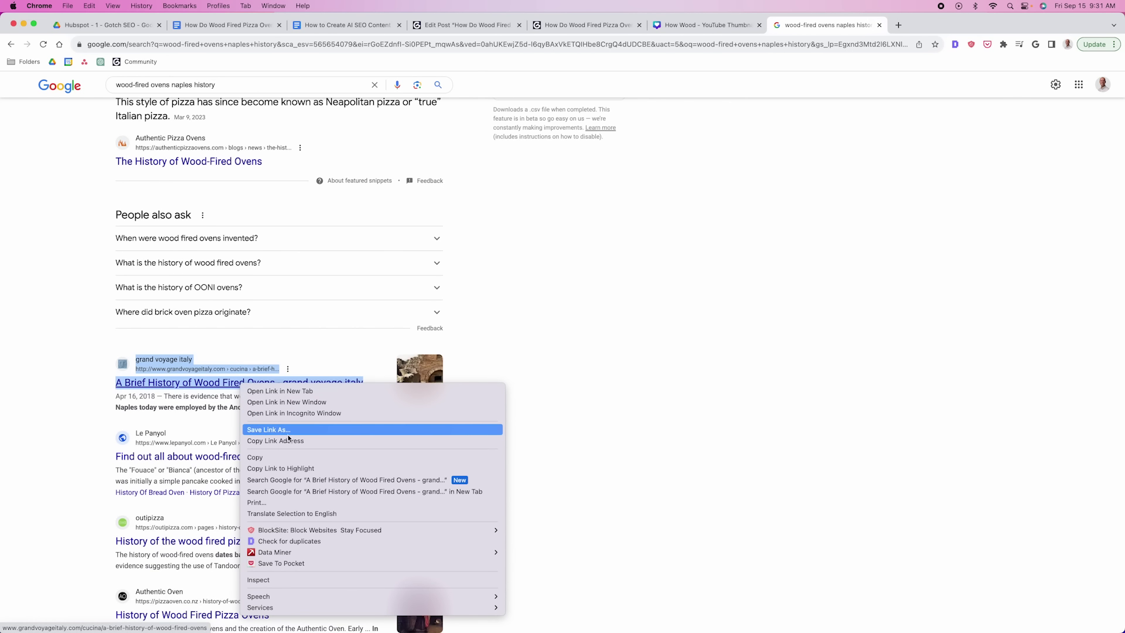
{"action": "left_click", "coordinate": [276, 442]}
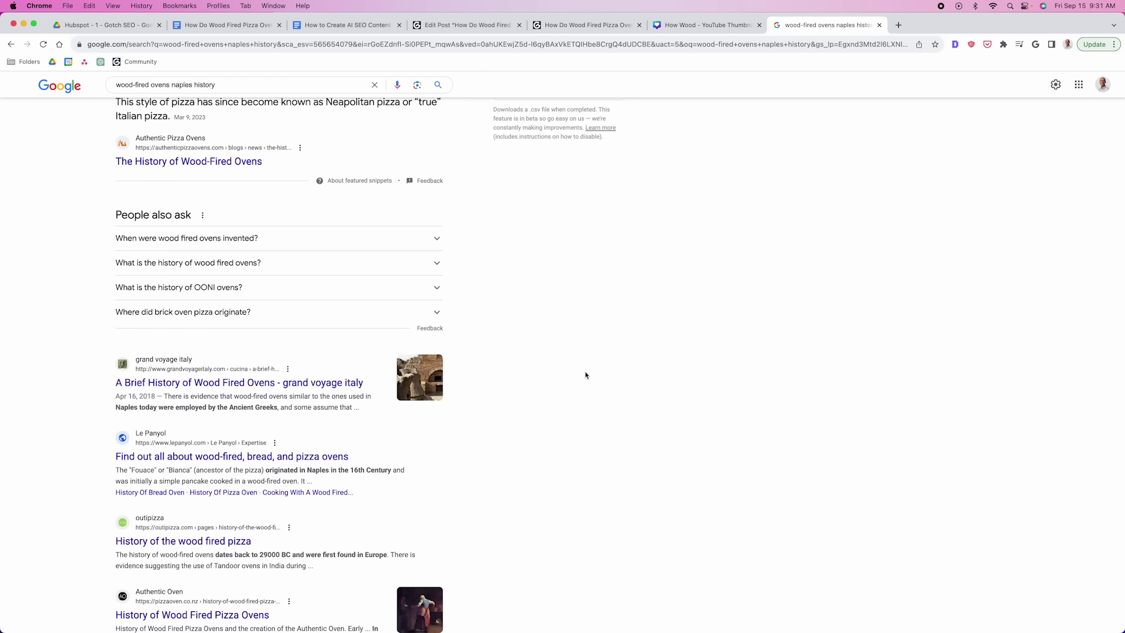
In the History paragraph, link 'wood-fired ovens' to the pasted grand voyage italy history article URL.
{"action": "left_click", "coordinate": [489, 25]}
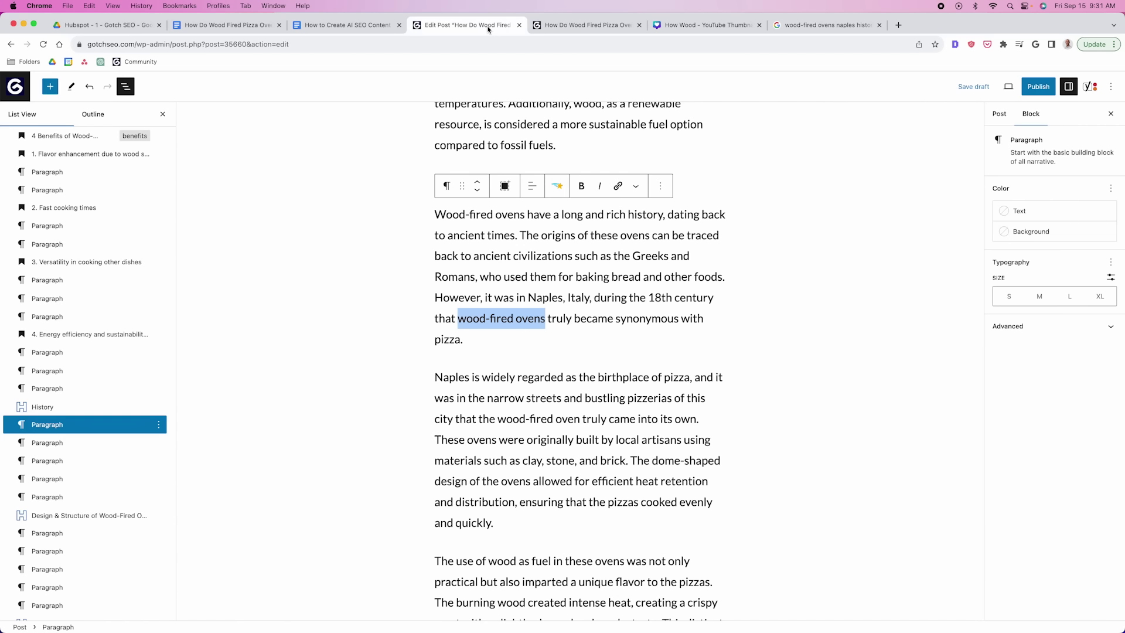
{"action": "left_click", "coordinate": [607, 298]}
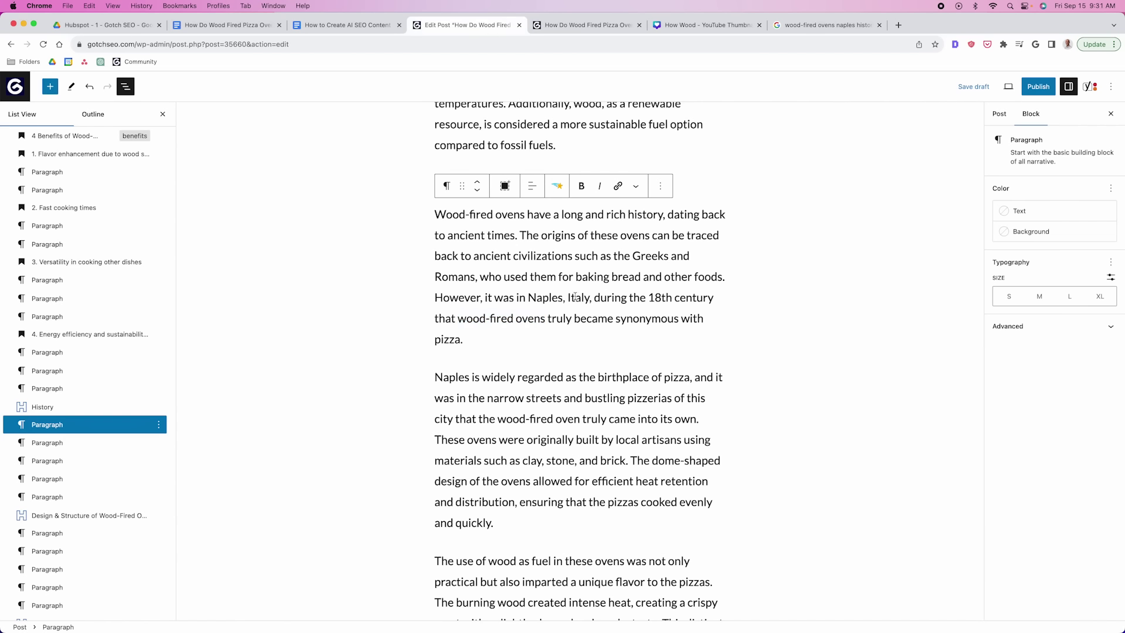
{"action": "double_click", "coordinate": [544, 298]}
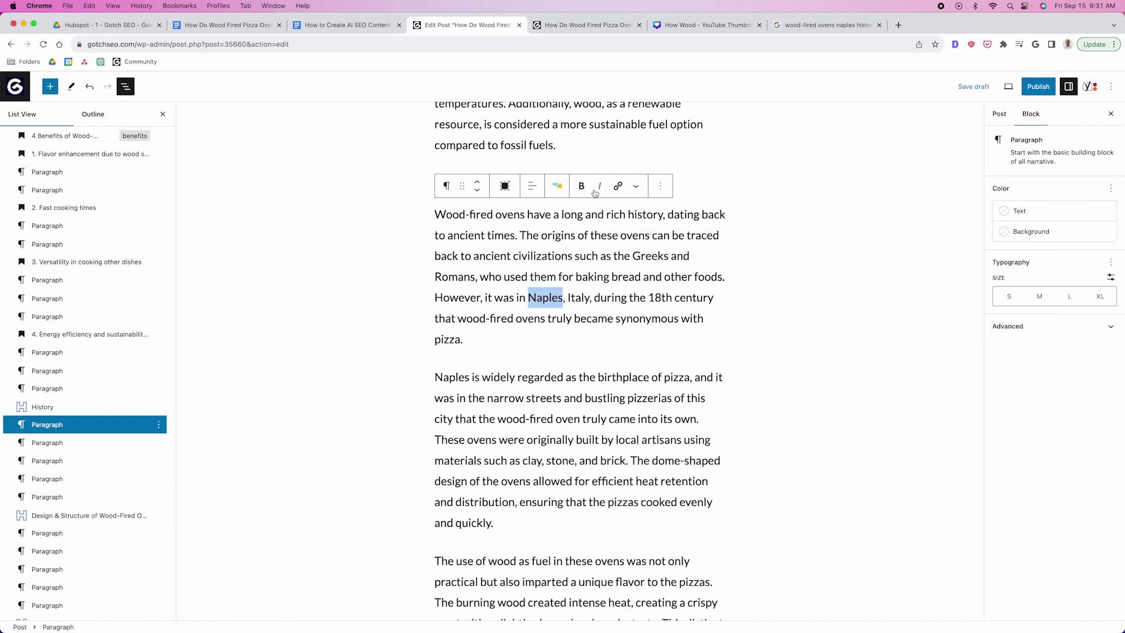
{"action": "left_click", "coordinate": [472, 319]}
{"action": "left_click_drag", "start_coordinate": [458, 318], "coordinate": [545, 319]}
{"action": "left_click", "coordinate": [619, 186]}
{"action": "key", "text": "cmd+v"}
{"action": "left_click", "coordinate": [524, 362]}
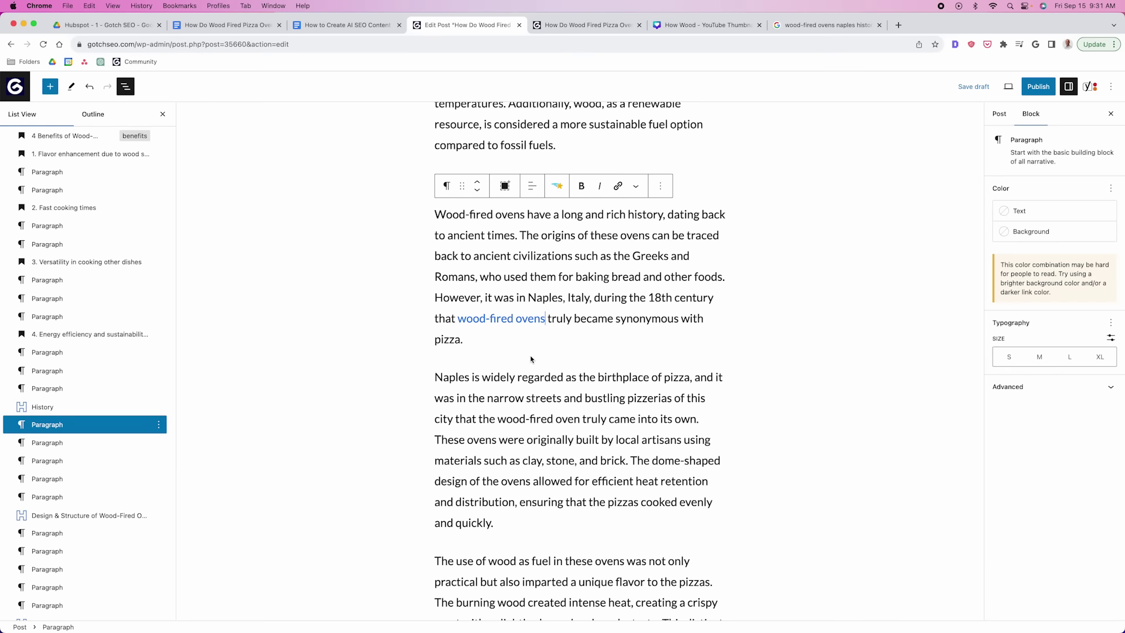
Set the 'wood-fired ovens' link to open in a new tab and save it.
{"action": "left_click", "coordinate": [502, 380]}
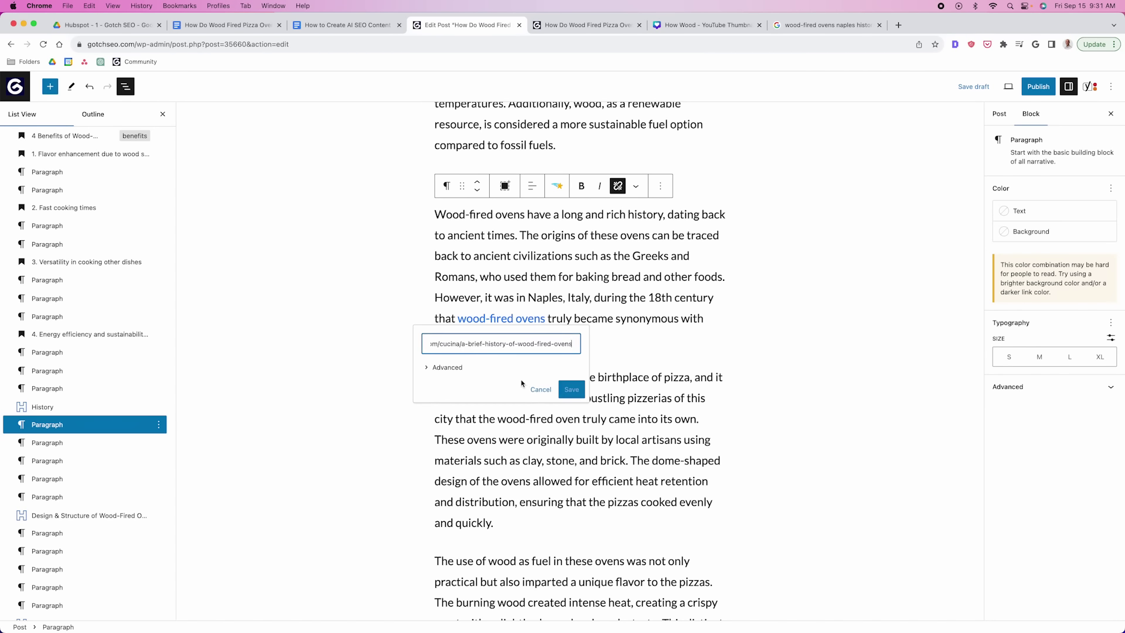
{"action": "left_click", "coordinate": [440, 368]}
{"action": "left_click", "coordinate": [433, 385]}
{"action": "left_click", "coordinate": [571, 484]}
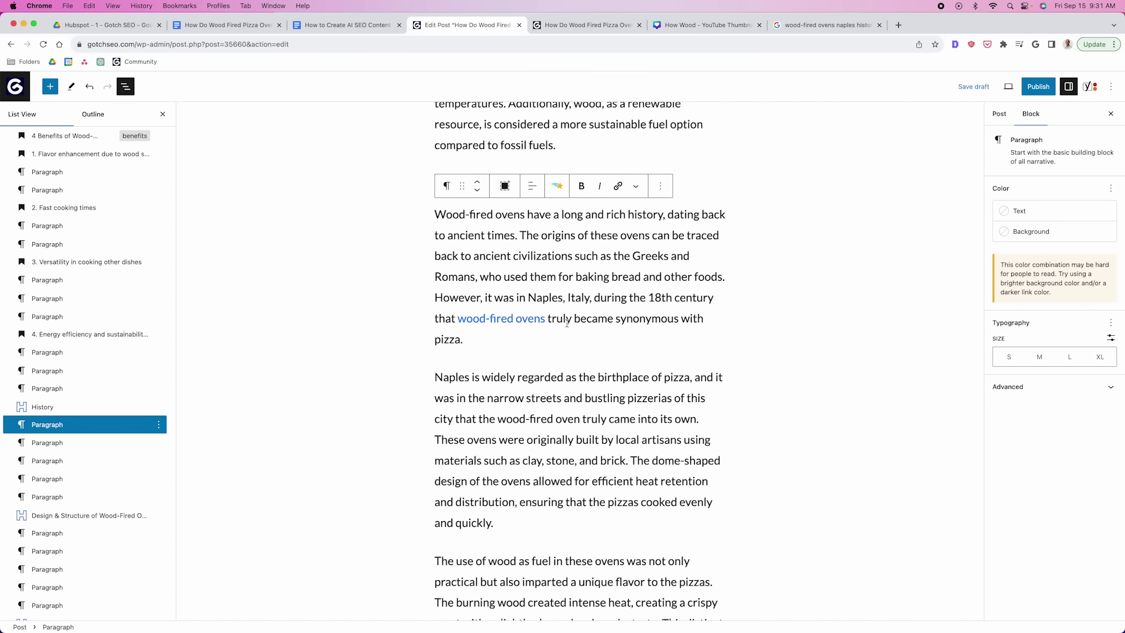
{"action": "scroll", "coordinate": [698, 333], "scroll_direction": "up", "scroll_amount": 3}
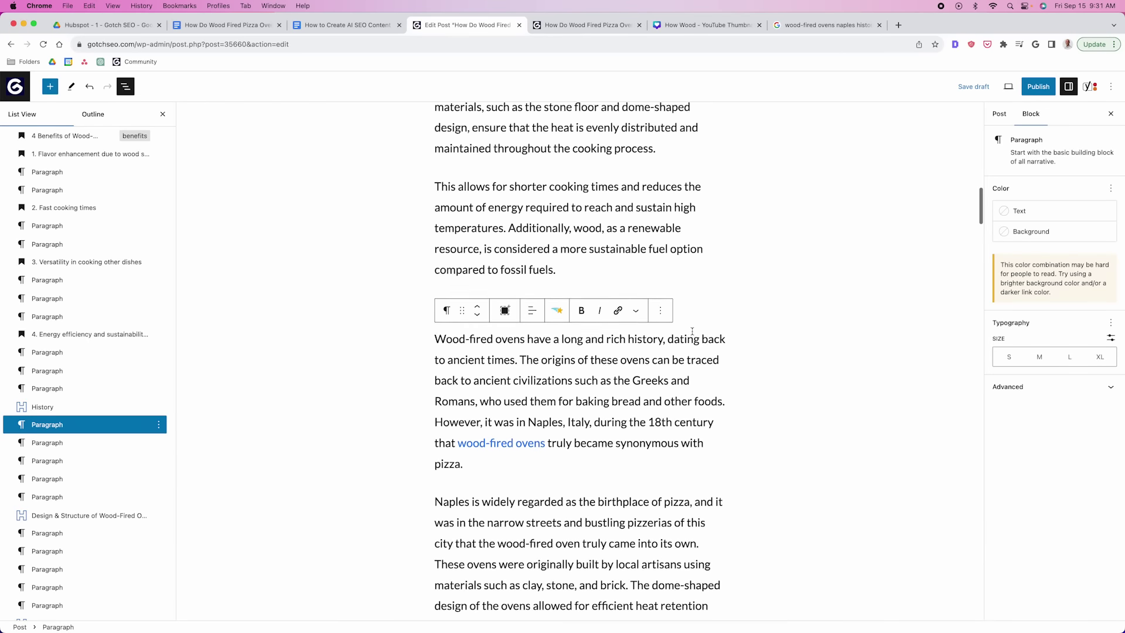
{"action": "mouse_move", "coordinate": [698, 333]}
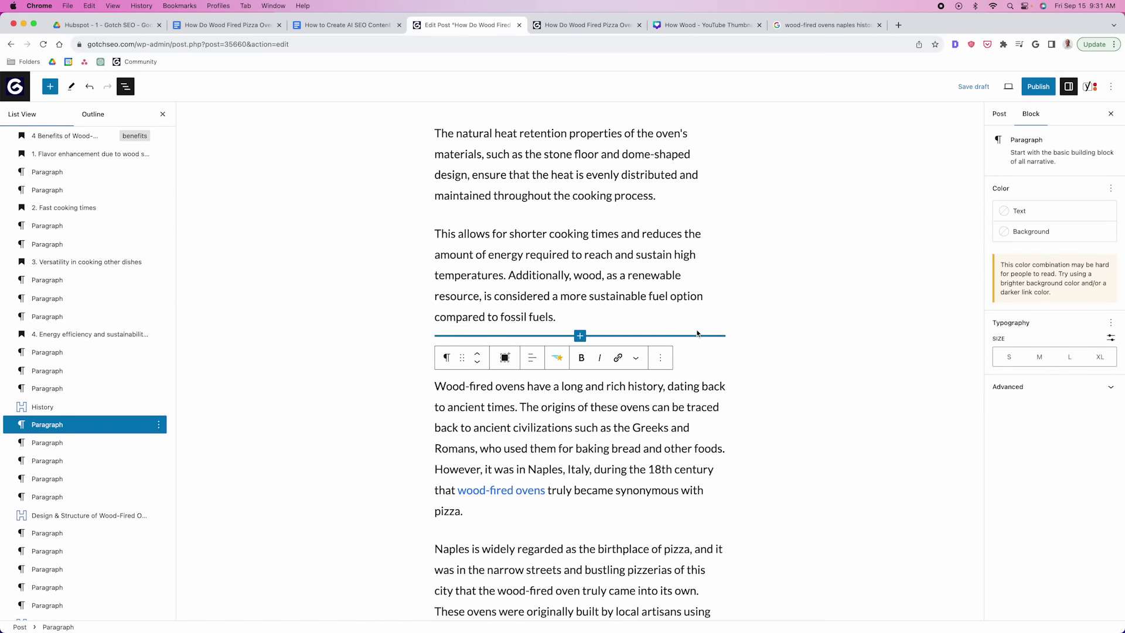
{"action": "scroll", "coordinate": [698, 336], "scroll_direction": "down", "scroll_amount": 5}
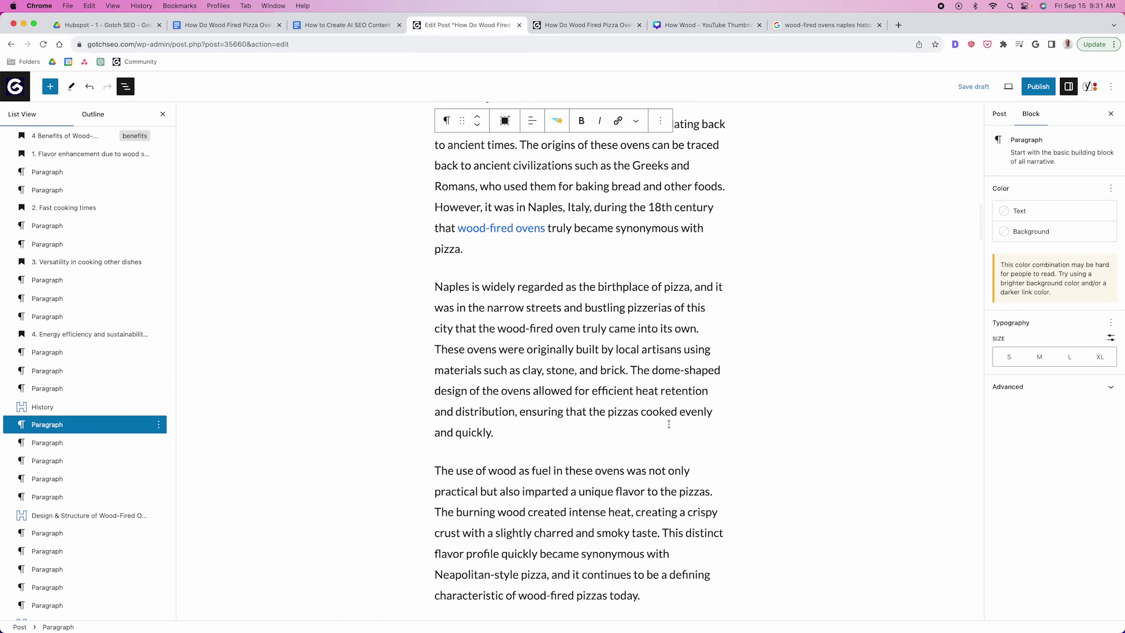
{"action": "scroll", "coordinate": [670, 428], "scroll_direction": "down", "scroll_amount": 4}
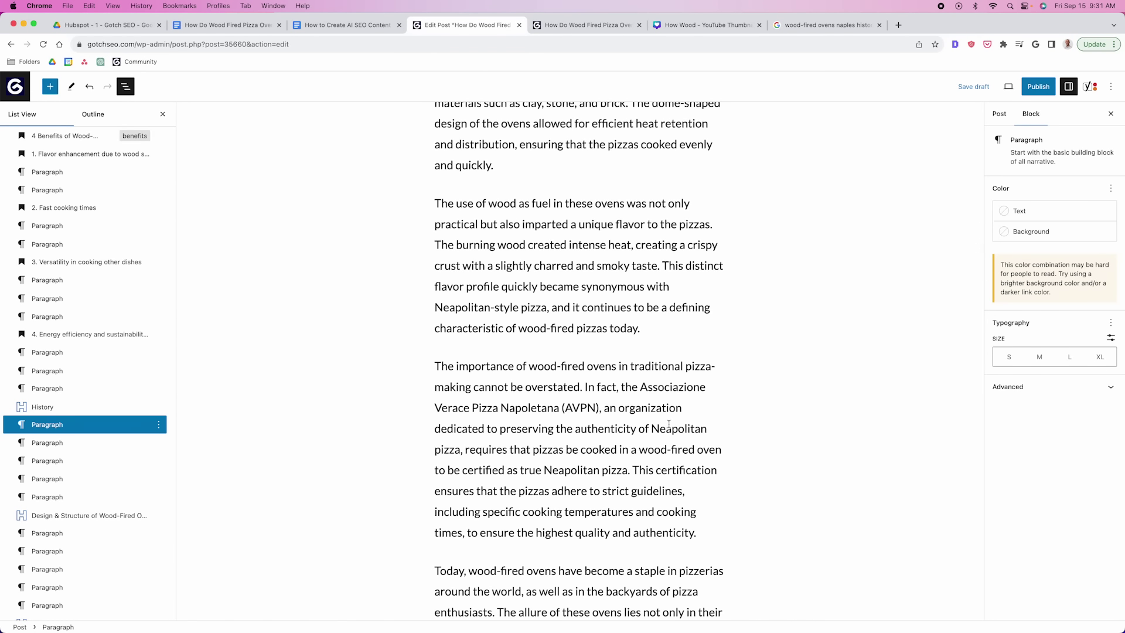
{"action": "scroll", "coordinate": [668, 424], "scroll_direction": "up", "scroll_amount": 5}
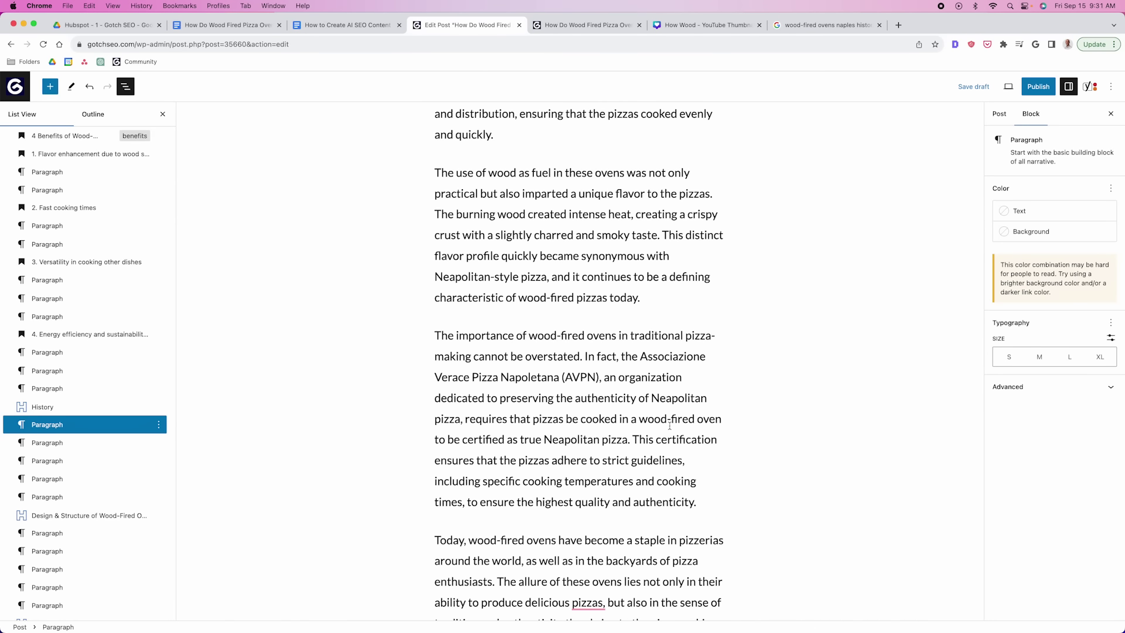
{"action": "scroll", "coordinate": [676, 428], "scroll_direction": "up", "scroll_amount": 1}
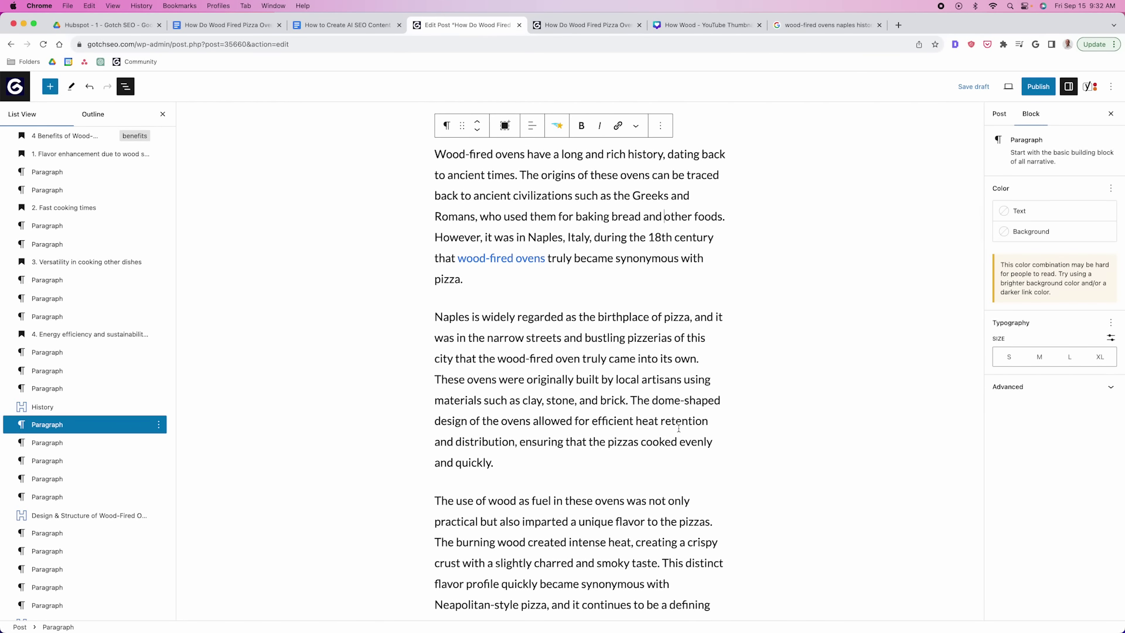
{"action": "scroll", "coordinate": [679, 429], "scroll_direction": "up", "scroll_amount": 15}
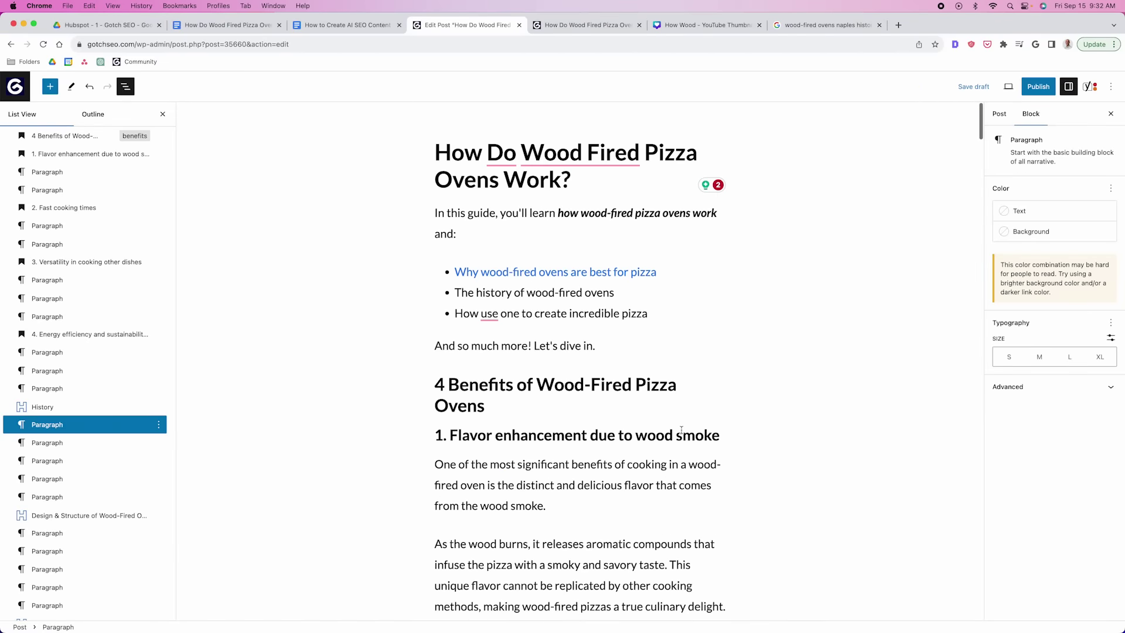
{"action": "scroll", "coordinate": [726, 521], "scroll_direction": "down", "scroll_amount": 5}
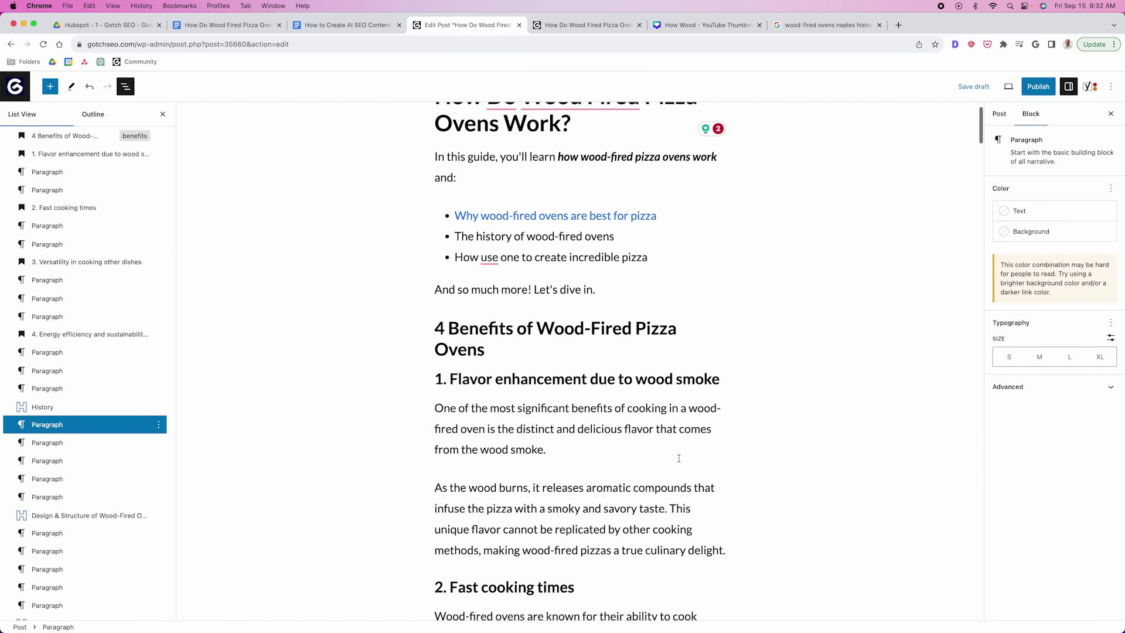
{"action": "scroll", "coordinate": [658, 438], "scroll_direction": "down", "scroll_amount": 8}
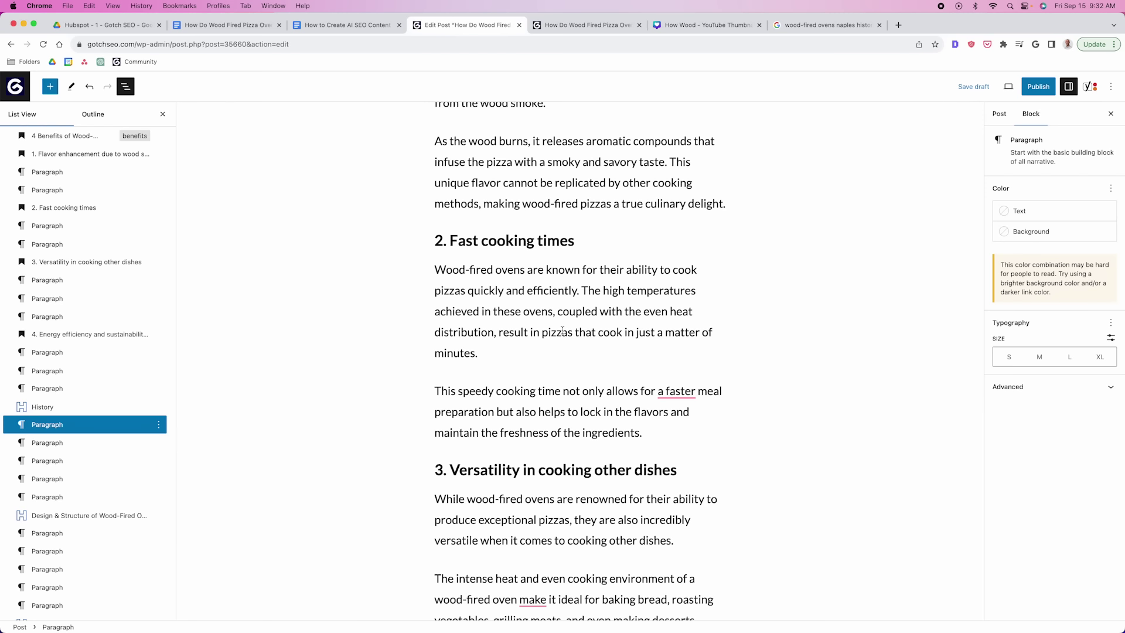
{"action": "scroll", "coordinate": [562, 332], "scroll_direction": "up", "scroll_amount": 7}
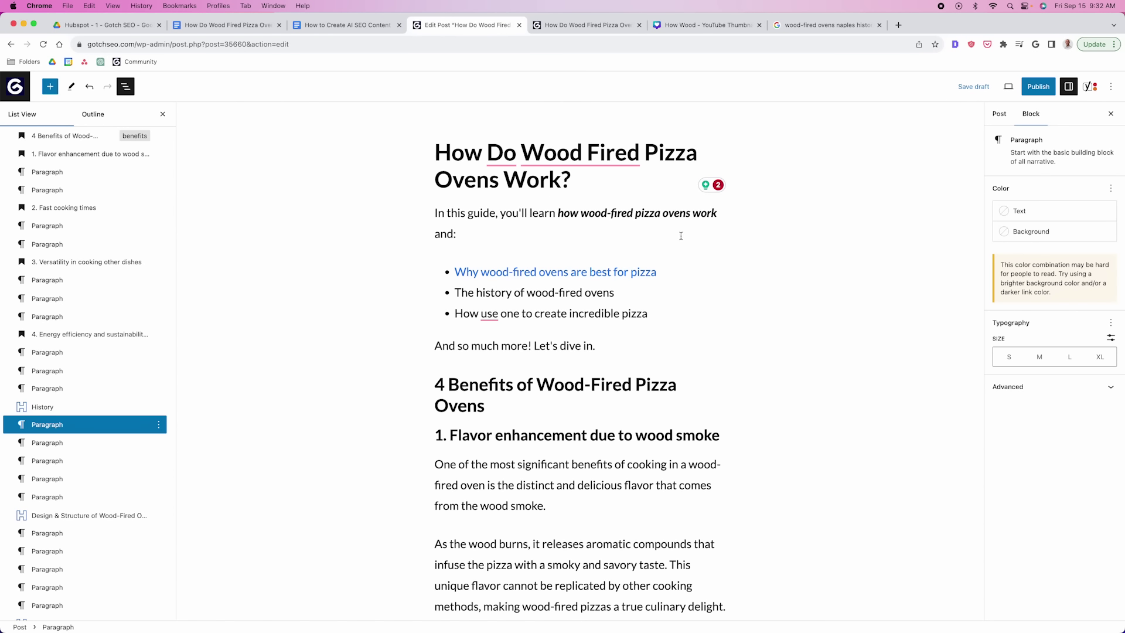
{"action": "key", "text": "super+s"}
{"action": "scroll", "coordinate": [688, 290], "scroll_direction": "down", "scroll_amount": 3}
{"action": "scroll", "coordinate": [697, 301], "scroll_direction": "up", "scroll_amount": 3}
{"action": "scroll", "coordinate": [737, 330], "scroll_direction": "down", "scroll_amount": 1}
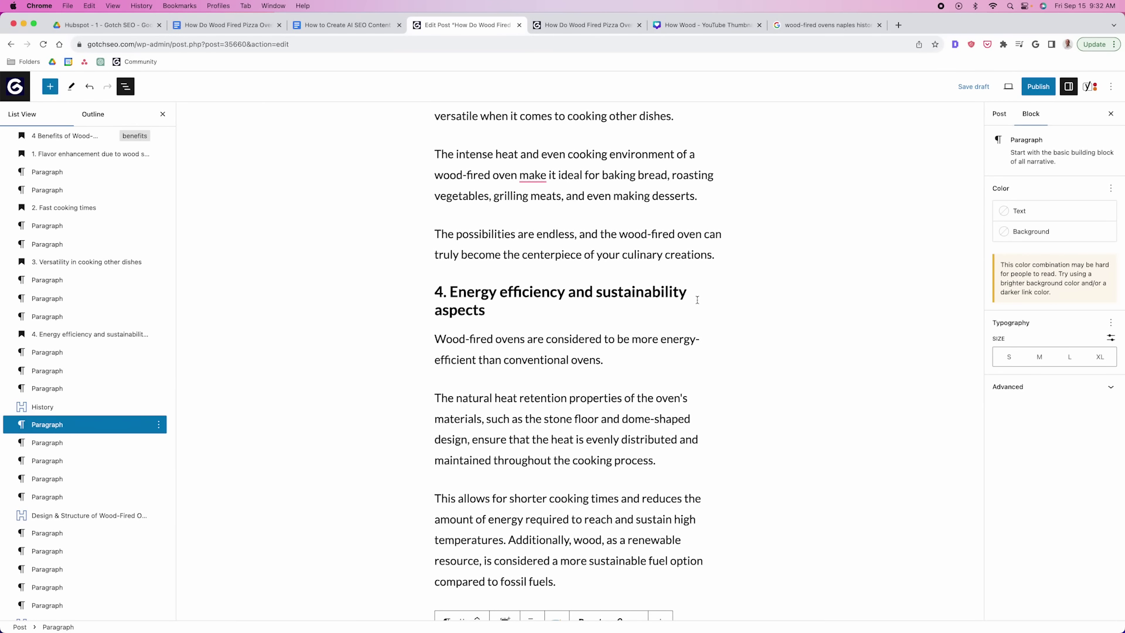
{"action": "scroll", "coordinate": [697, 299], "scroll_direction": "up", "scroll_amount": 5}
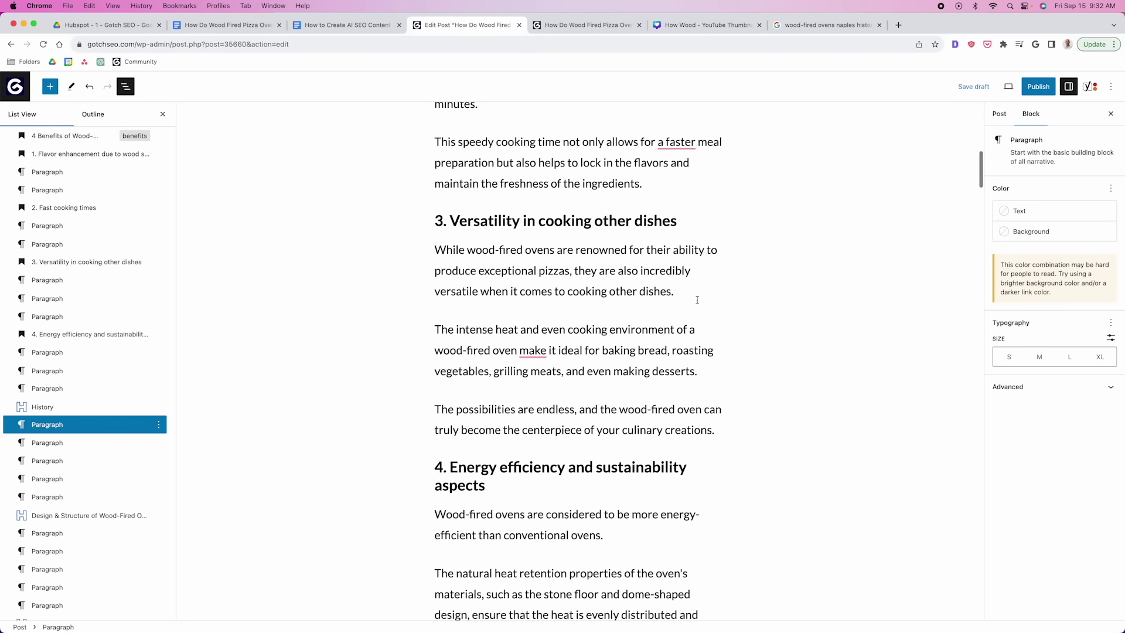
{"action": "scroll", "coordinate": [697, 300], "scroll_direction": "up", "scroll_amount": 15}
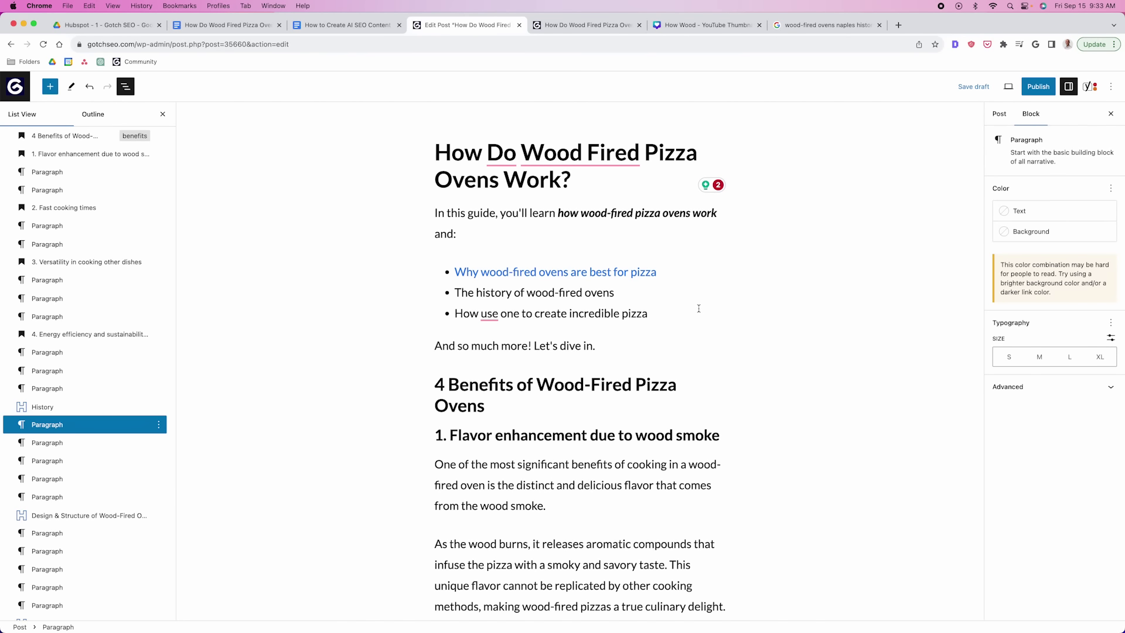
{"action": "scroll", "coordinate": [698, 308], "scroll_direction": "down", "scroll_amount": 3}
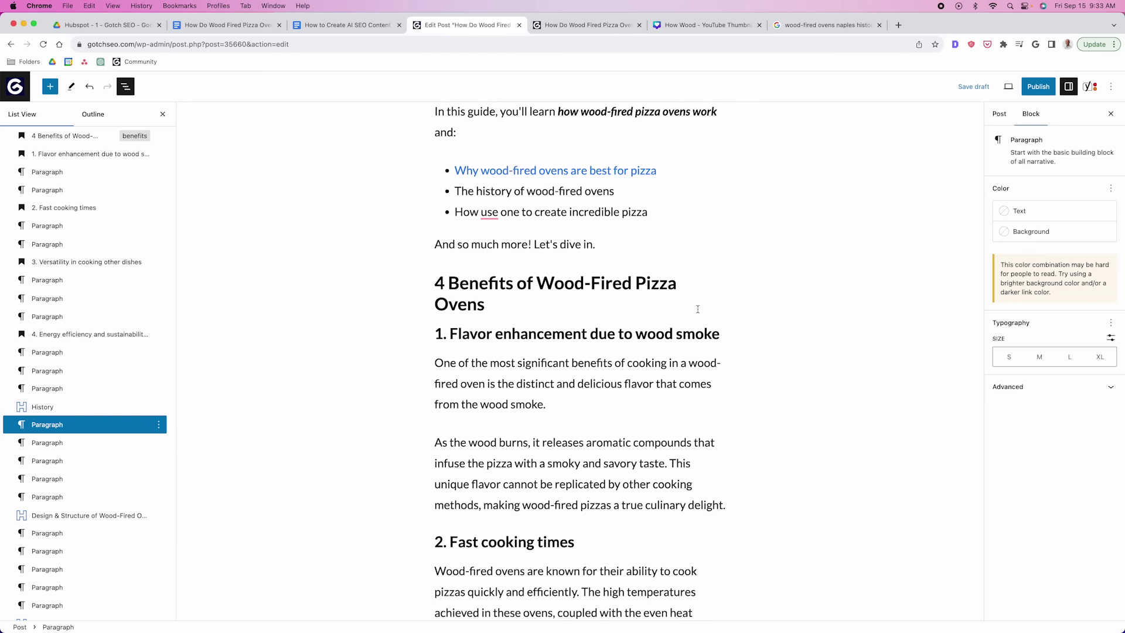
{"action": "scroll", "coordinate": [698, 309], "scroll_direction": "down", "scroll_amount": 3}
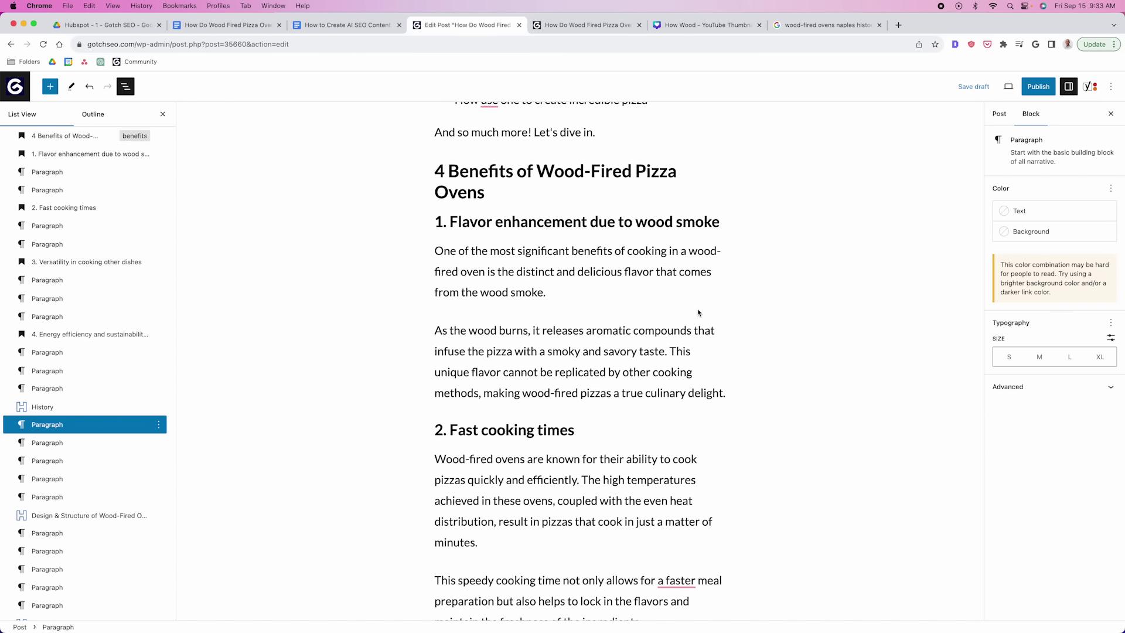
{"action": "scroll", "coordinate": [698, 312], "scroll_direction": "down", "scroll_amount": 3}
{"action": "scroll", "coordinate": [698, 311], "scroll_direction": "down", "scroll_amount": 4}
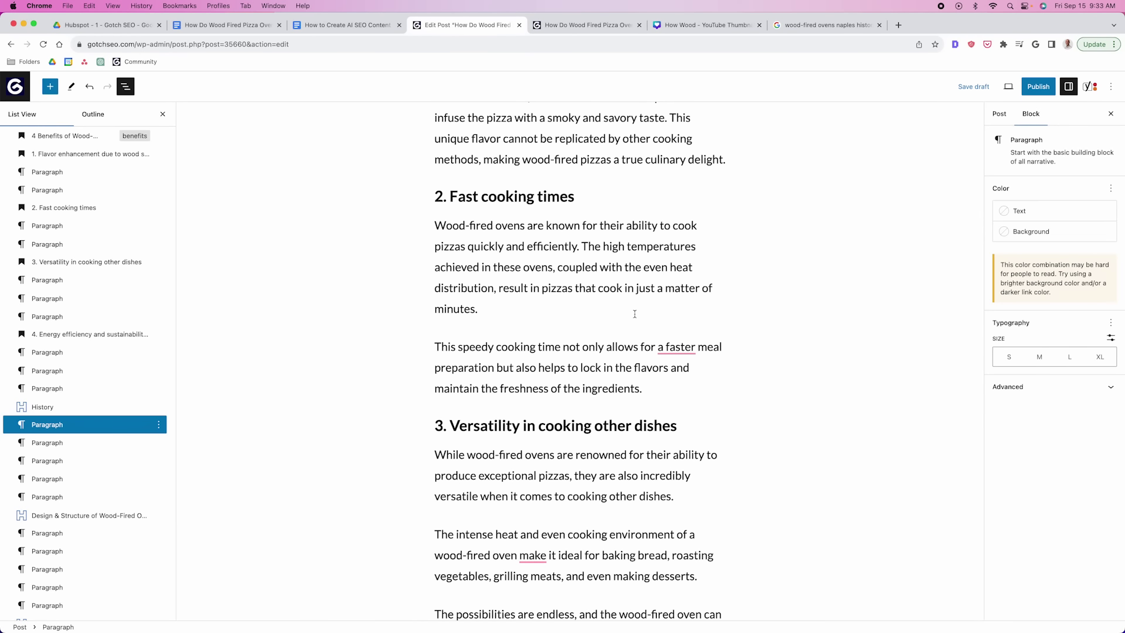
{"action": "scroll", "coordinate": [632, 314], "scroll_direction": "down", "scroll_amount": 3}
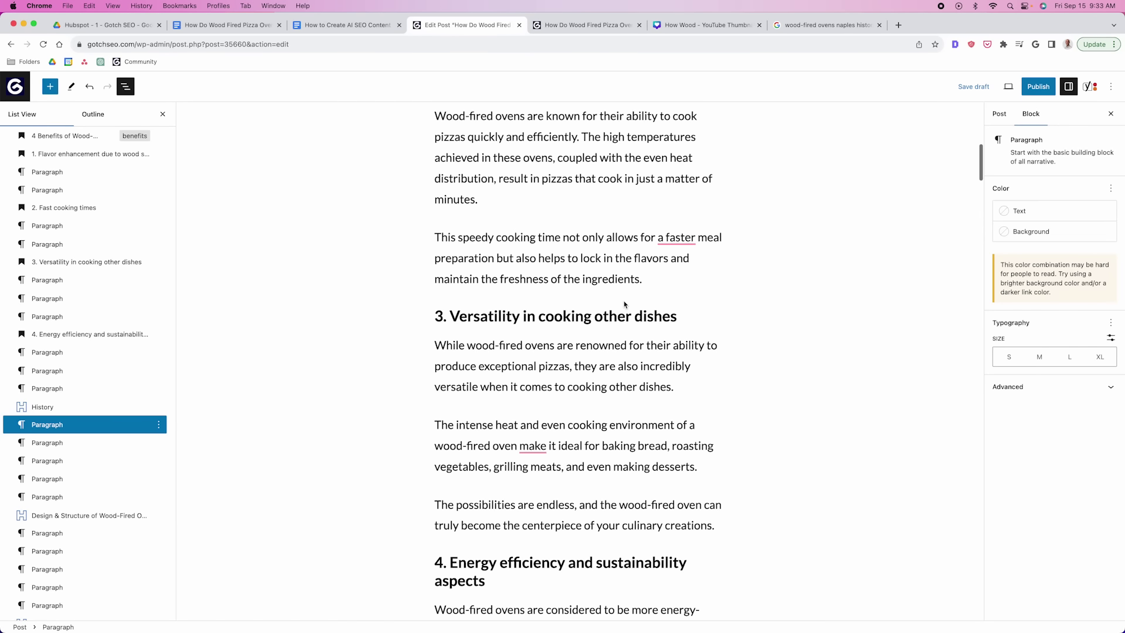
{"action": "scroll", "coordinate": [623, 305], "scroll_direction": "up", "scroll_amount": 7}
{"action": "scroll", "coordinate": [630, 388], "scroll_direction": "up", "scroll_amount": 8}
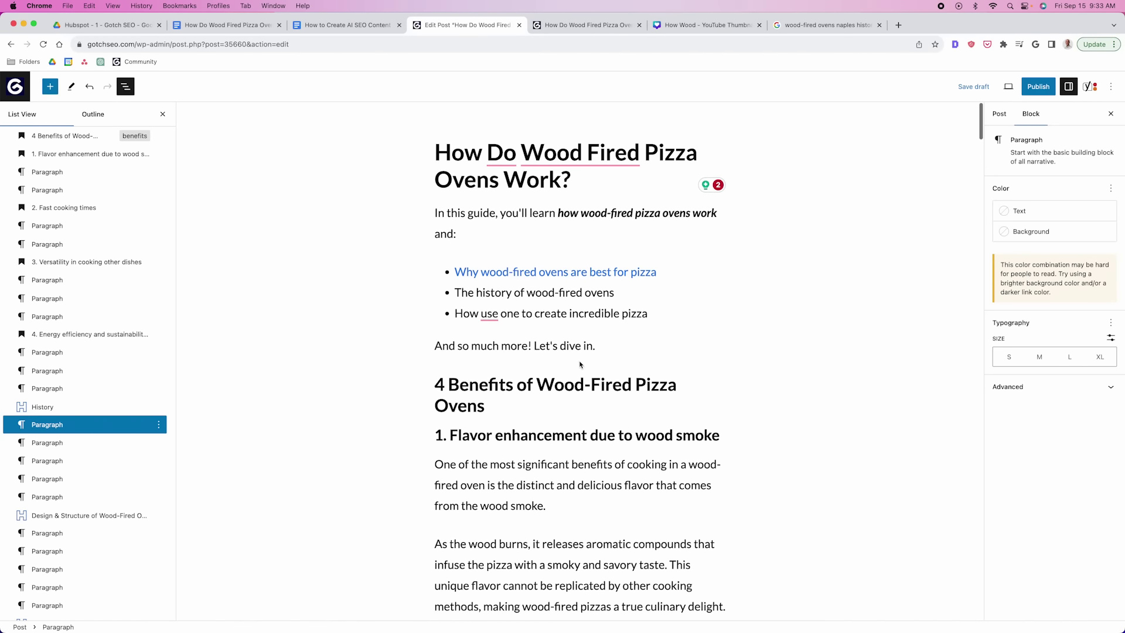
{"action": "scroll", "coordinate": [636, 371], "scroll_direction": "down", "scroll_amount": 10}
{"action": "scroll", "coordinate": [631, 371], "scroll_direction": "down", "scroll_amount": 3}
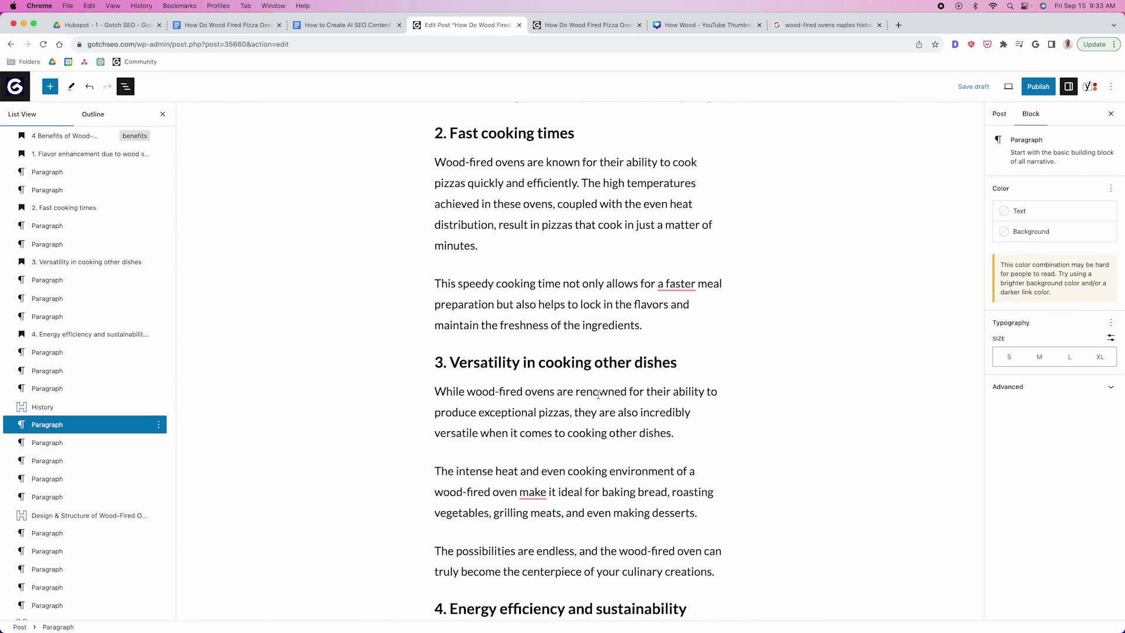
{"action": "scroll", "coordinate": [603, 392], "scroll_direction": "down", "scroll_amount": 5}
{"action": "scroll", "coordinate": [604, 391], "scroll_direction": "down", "scroll_amount": 3}
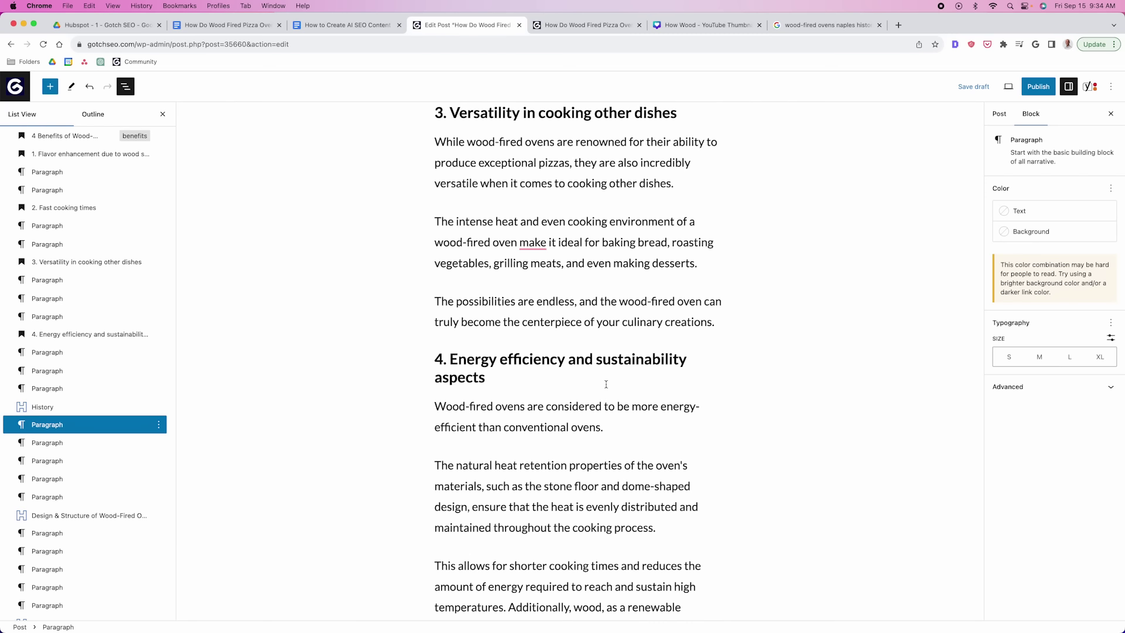
Scroll through the post's benefit sections, then switch to the Canva 'How Wood - YouTube Thumbnail' design.
{"action": "scroll", "coordinate": [609, 394], "scroll_direction": "up", "scroll_amount": 10}
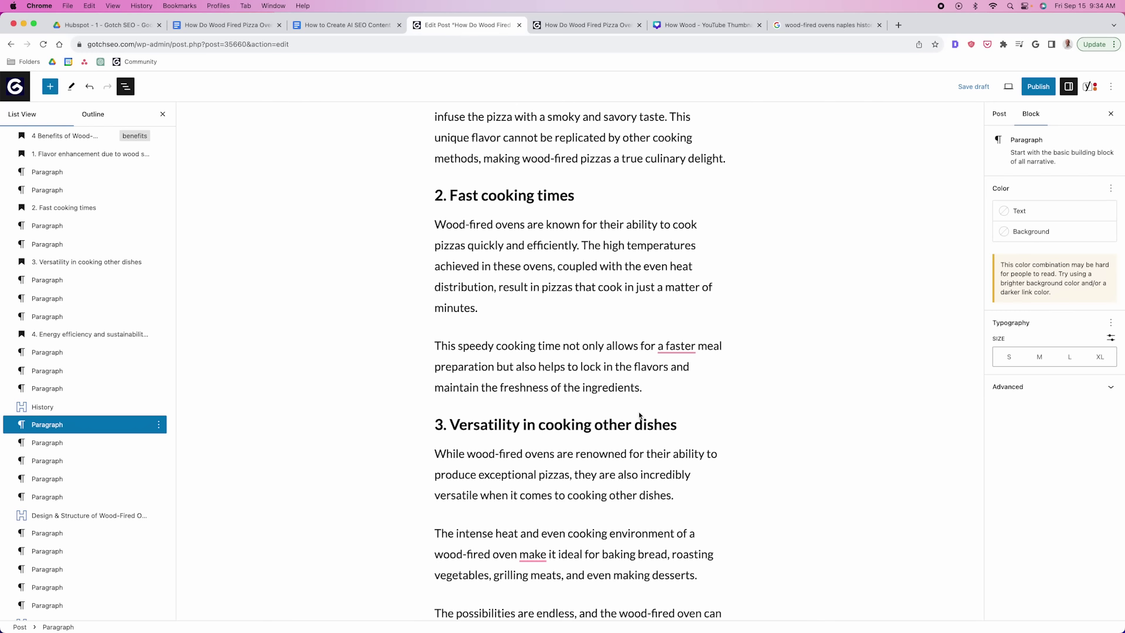
{"action": "scroll", "coordinate": [639, 414], "scroll_direction": "down", "scroll_amount": 5}
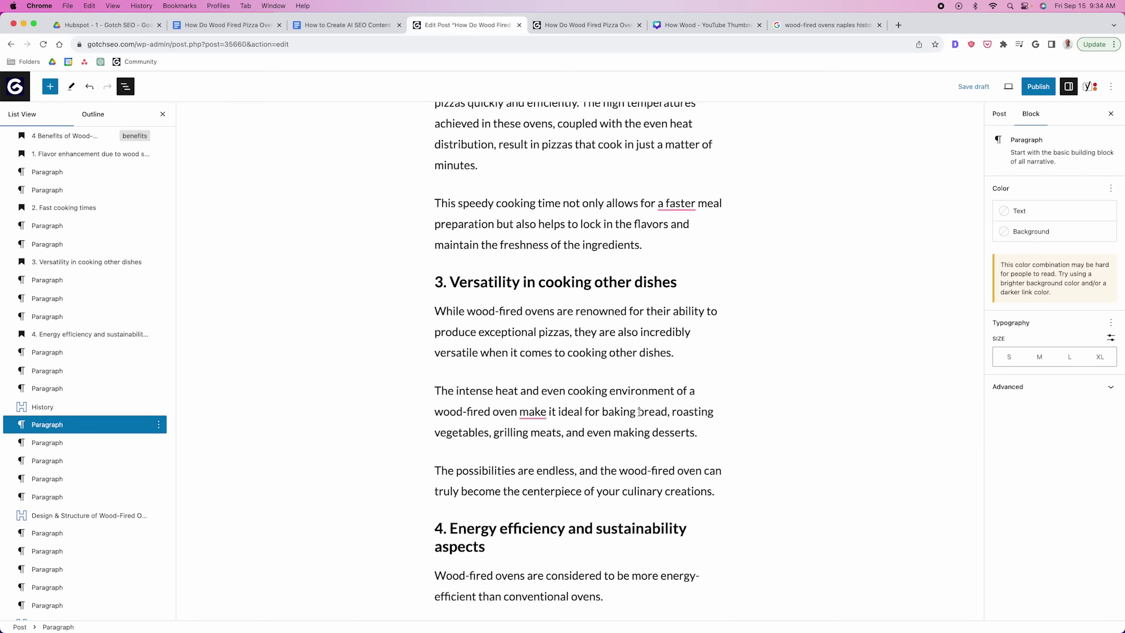
{"action": "scroll", "coordinate": [639, 412], "scroll_direction": "down", "scroll_amount": 3}
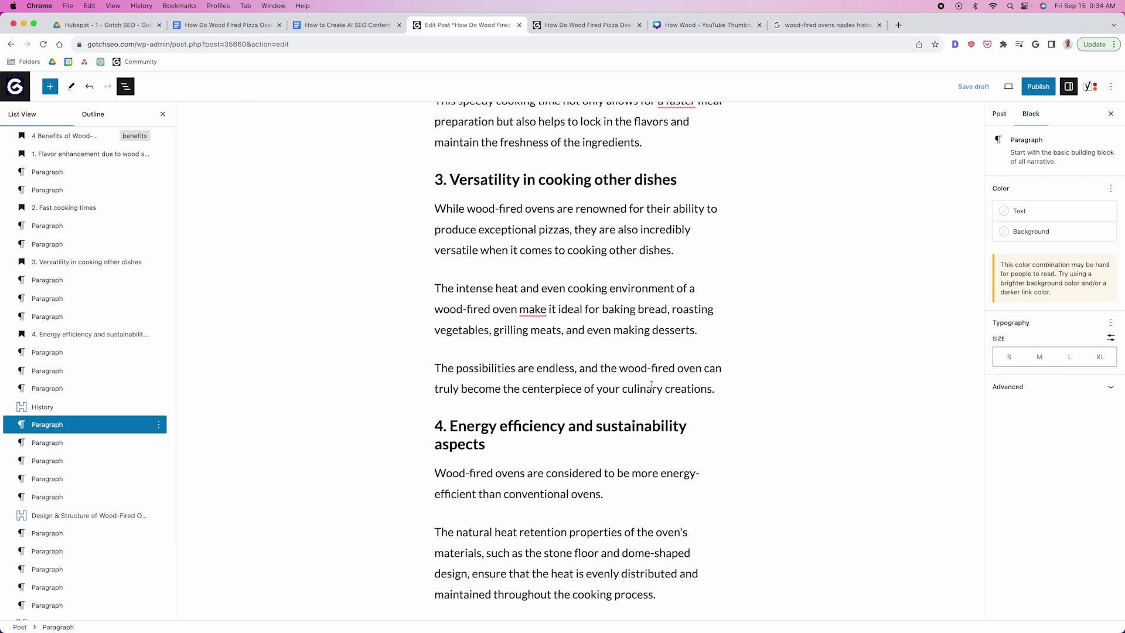
{"action": "scroll", "coordinate": [650, 385], "scroll_direction": "up", "scroll_amount": 15}
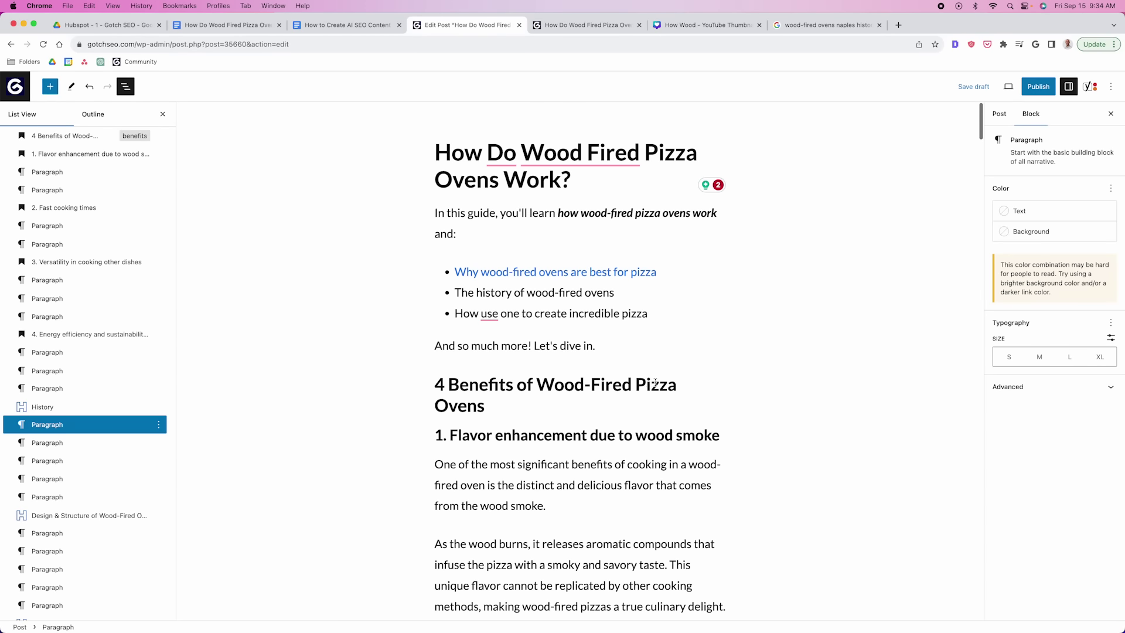
{"action": "scroll", "coordinate": [662, 378], "scroll_direction": "down", "scroll_amount": 5}
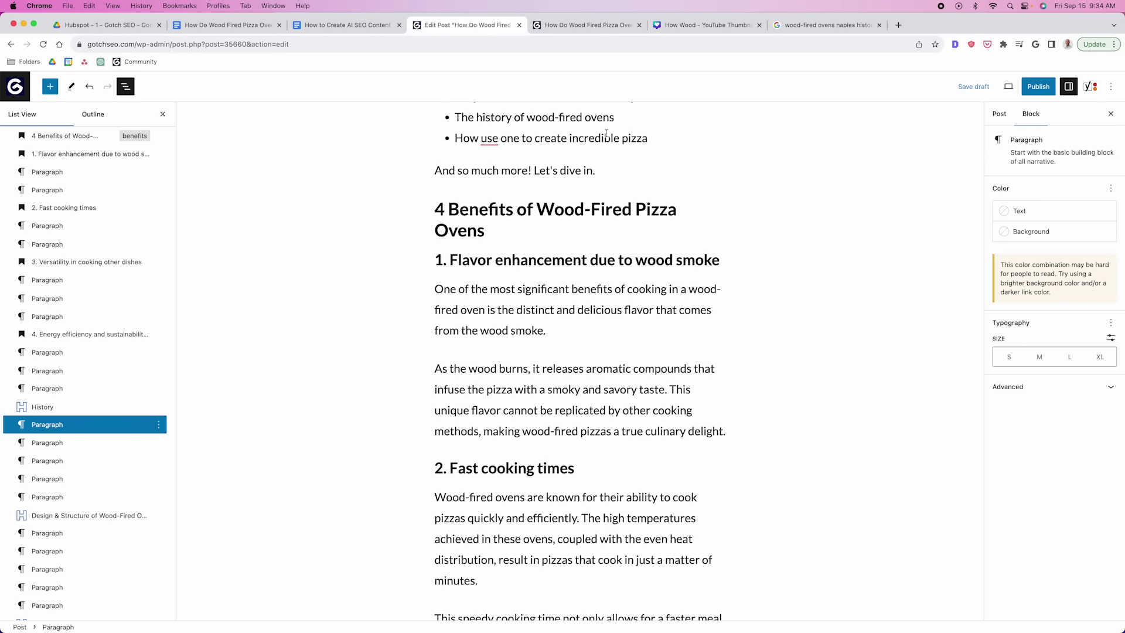
{"action": "left_click", "coordinate": [706, 25]}
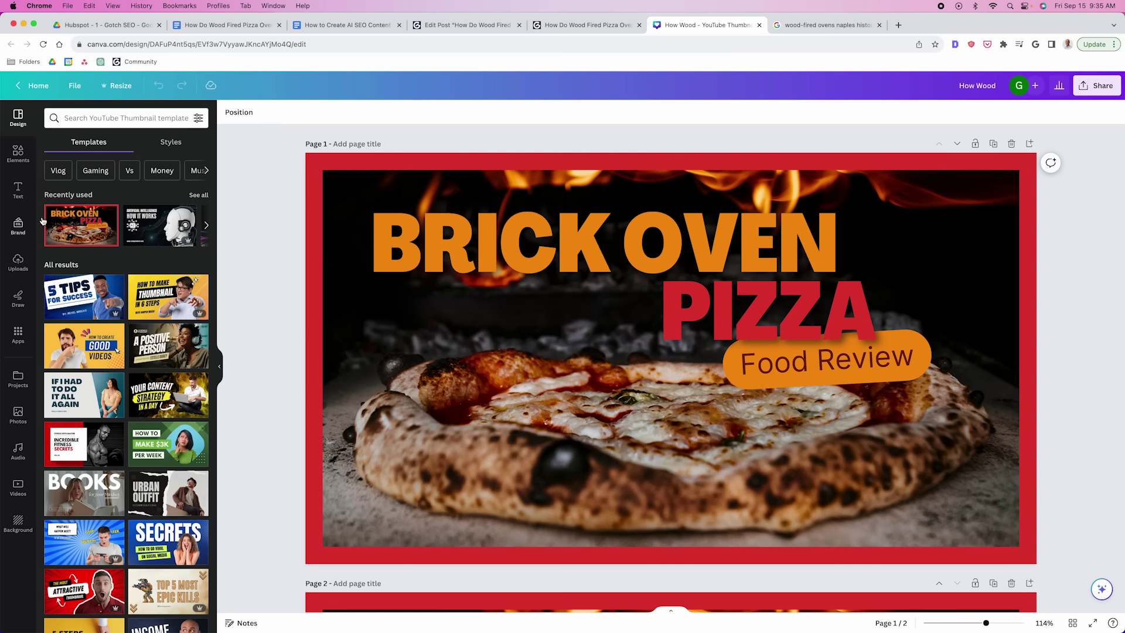
Search Canva templates for 'pizza' and scroll to Page 2's 'How Wood Fired Pizza Ovens Work!' design.
{"action": "scroll", "coordinate": [133, 145], "scroll_direction": "down", "scroll_amount": 1}
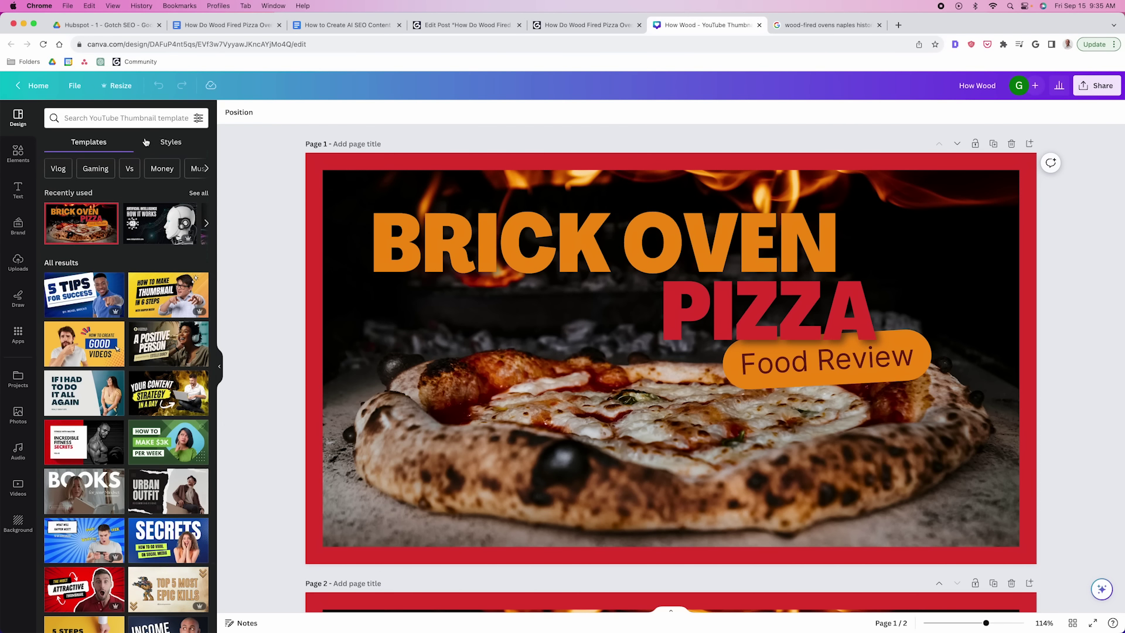
{"action": "left_click", "coordinate": [148, 120]}
{"action": "type", "text": "pizza"}
{"action": "key", "text": "Return"}
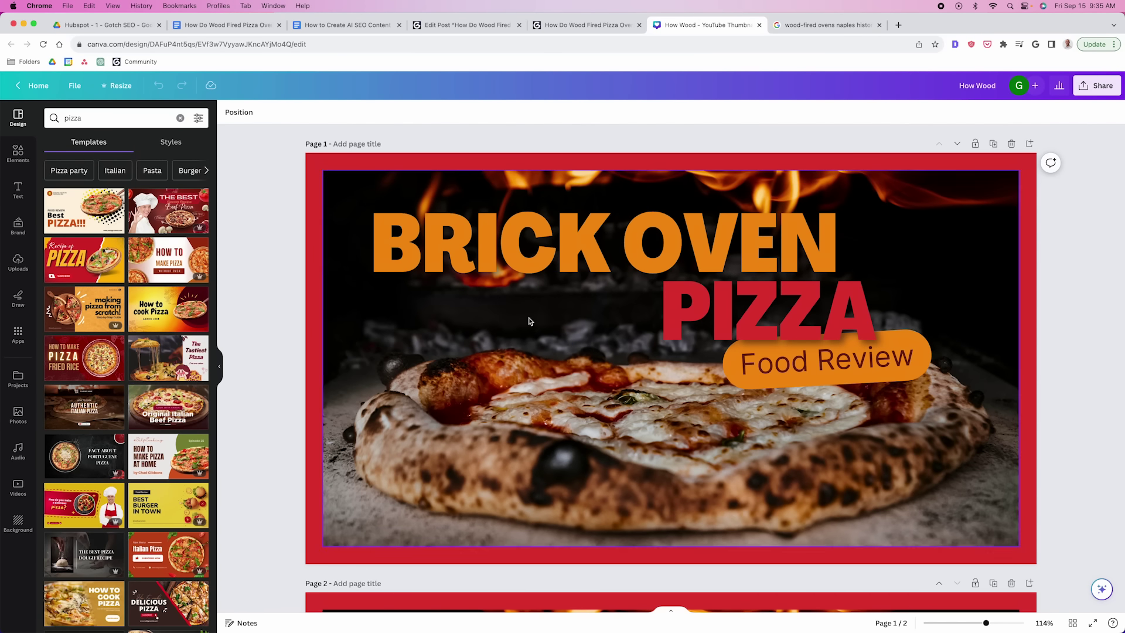
{"action": "scroll", "coordinate": [1072, 260], "scroll_direction": "down", "scroll_amount": 8}
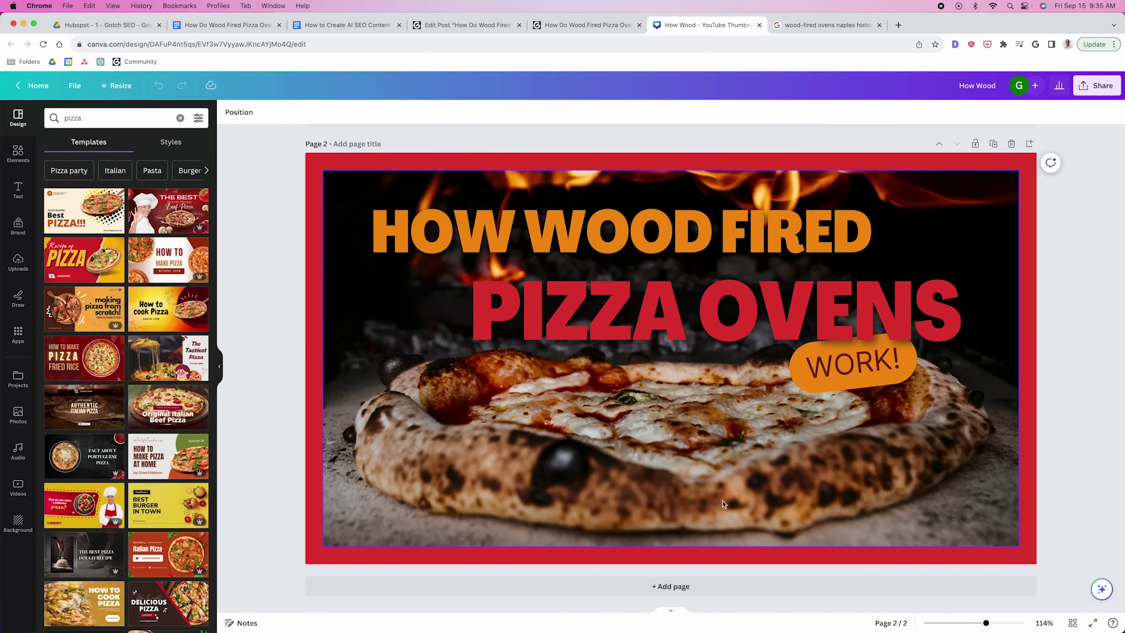
{"action": "scroll", "coordinate": [798, 465], "scroll_direction": "up", "scroll_amount": 6}
{"action": "scroll", "coordinate": [814, 434], "scroll_direction": "down", "scroll_amount": 8}
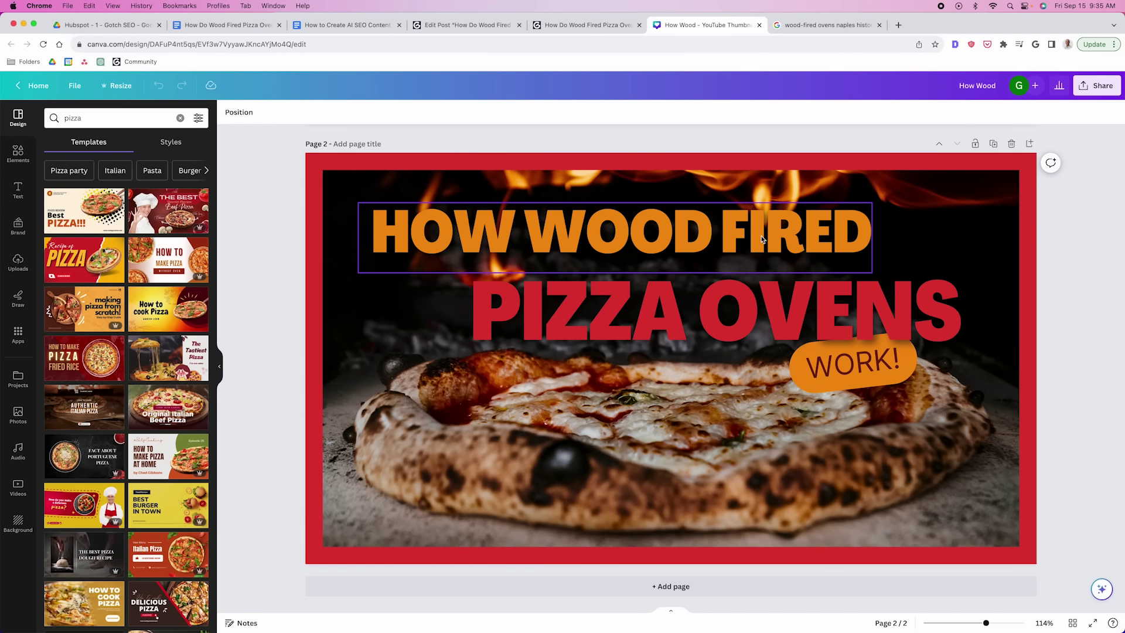
Check the still-empty Featured image slot in the Post settings, then go back to Canva.
{"action": "key", "text": "super+4"}
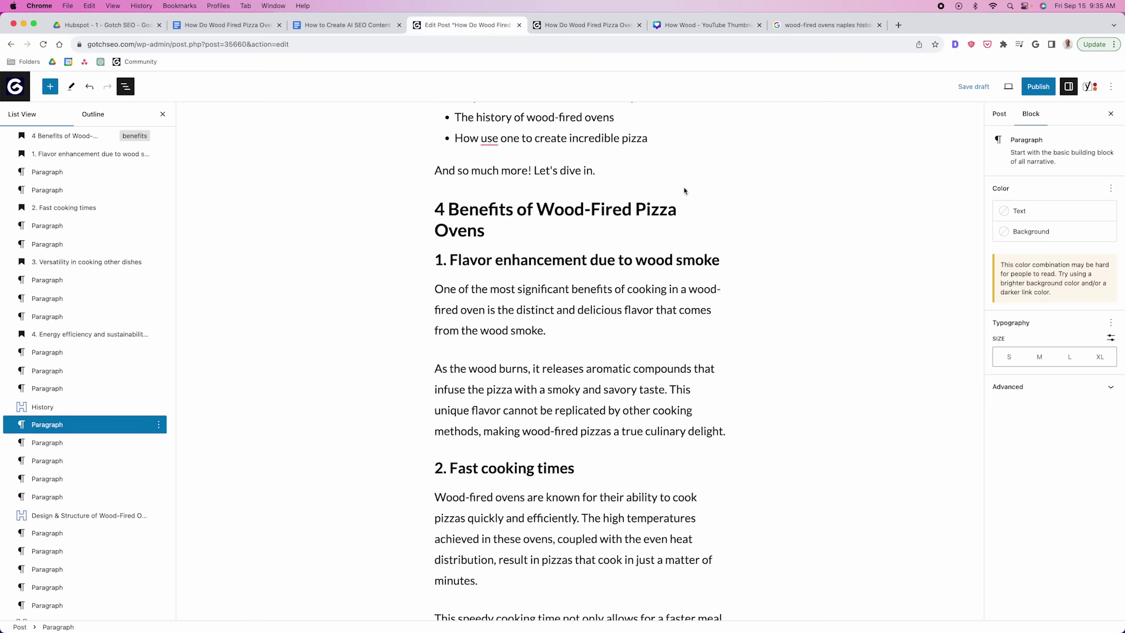
{"action": "left_click", "coordinate": [1000, 115]}
{"action": "scroll", "coordinate": [1054, 468], "scroll_direction": "down", "scroll_amount": 4}
{"action": "scroll", "coordinate": [1058, 467], "scroll_direction": "down", "scroll_amount": 8}
{"action": "scroll", "coordinate": [1055, 463], "scroll_direction": "up", "scroll_amount": 3}
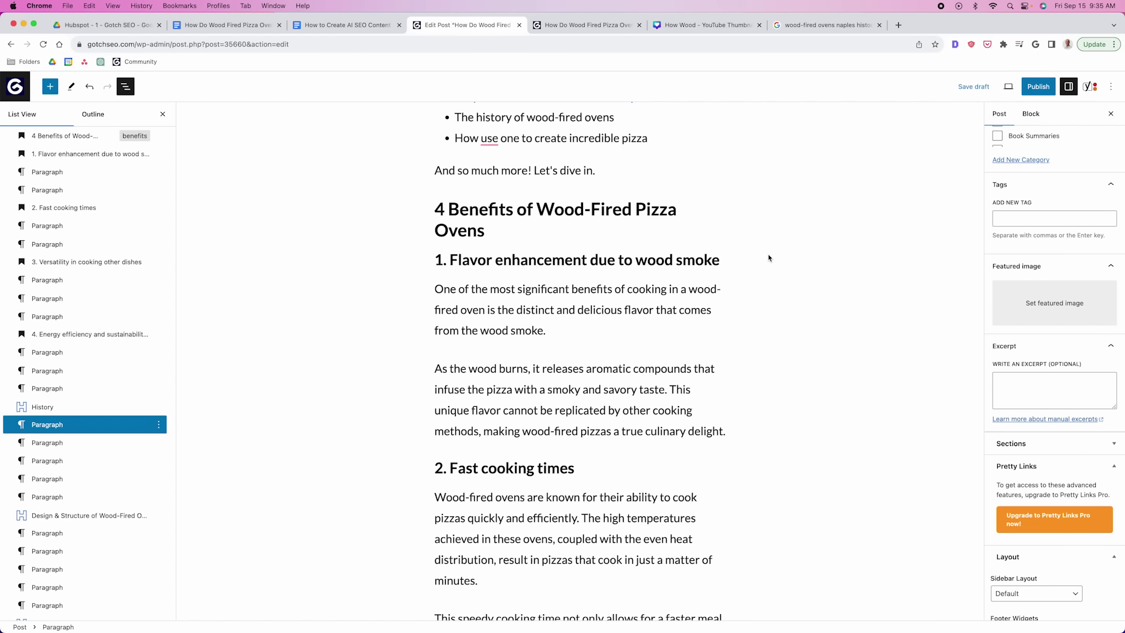
{"action": "left_click", "coordinate": [706, 25]}
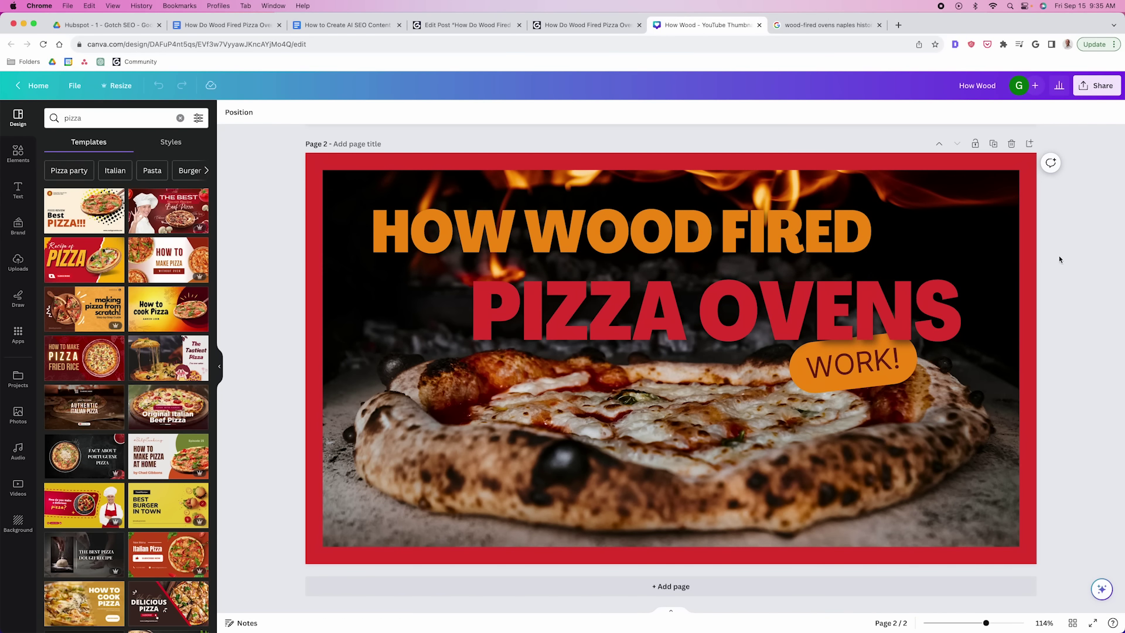
Scroll through the pizza oven post's preview, then go back to the Edit Post screen.
{"action": "left_click", "coordinate": [586, 25]}
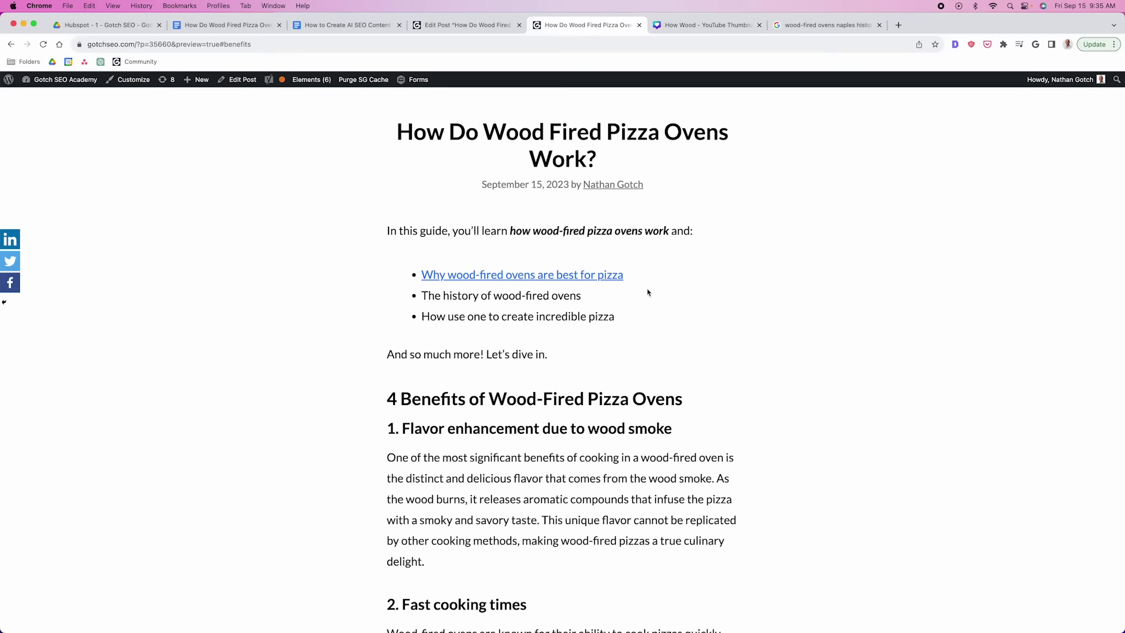
{"action": "scroll", "coordinate": [740, 333], "scroll_direction": "down", "scroll_amount": 3}
{"action": "scroll", "coordinate": [740, 333], "scroll_direction": "down", "scroll_amount": 10}
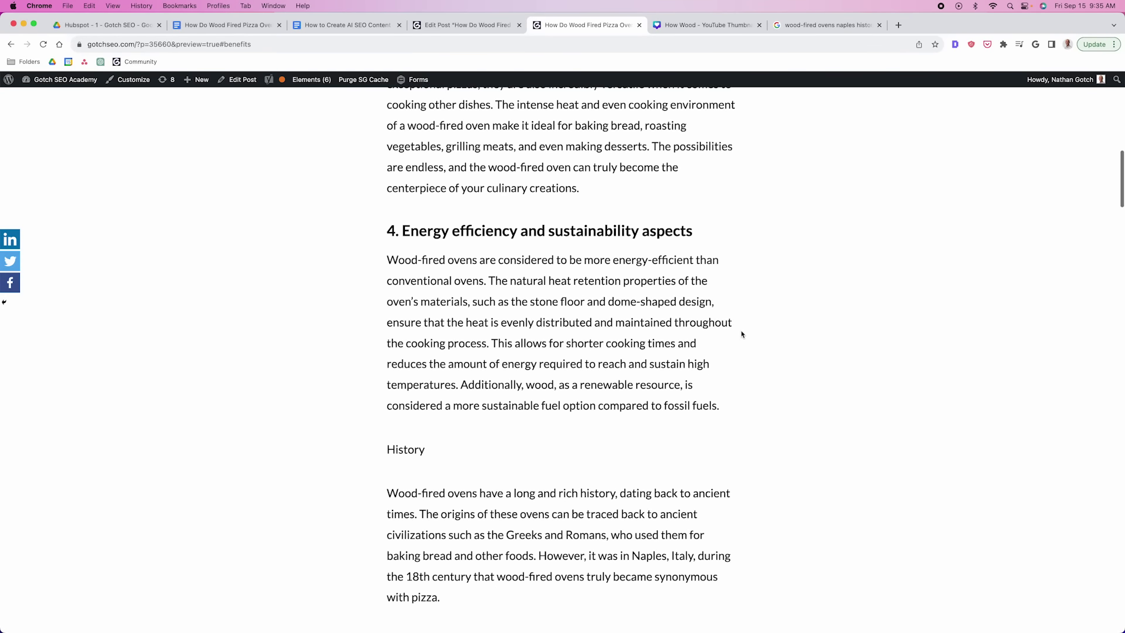
{"action": "scroll", "coordinate": [741, 331], "scroll_direction": "up", "scroll_amount": 7}
{"action": "scroll", "coordinate": [735, 342], "scroll_direction": "up", "scroll_amount": 5}
{"action": "key", "text": "super+alt+Left"}
{"action": "mouse_move", "coordinate": [623, 347]}
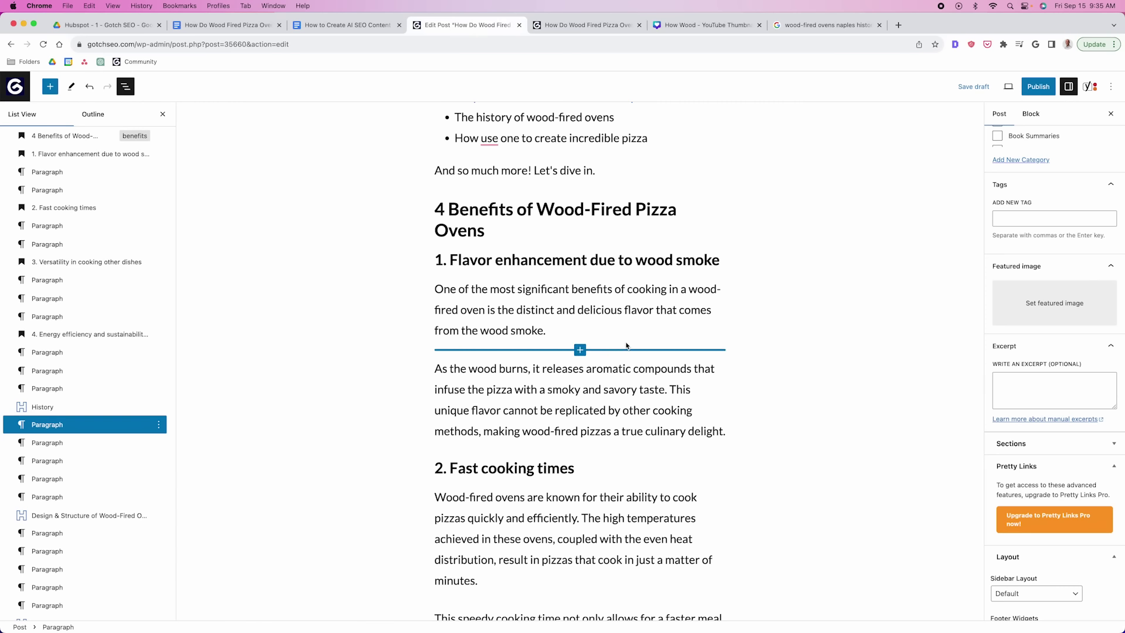
{"action": "scroll", "coordinate": [633, 348], "scroll_direction": "down", "scroll_amount": 2}
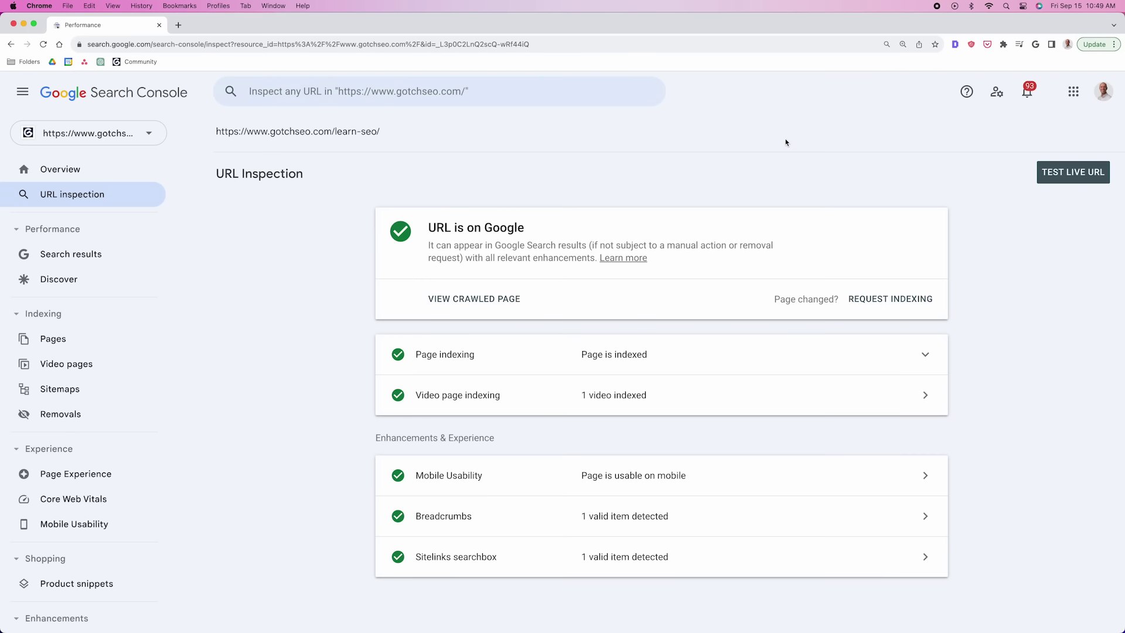
Request indexing for the learn-seo URL to start Google's live indexability test.
{"action": "left_click", "coordinate": [912, 305]}
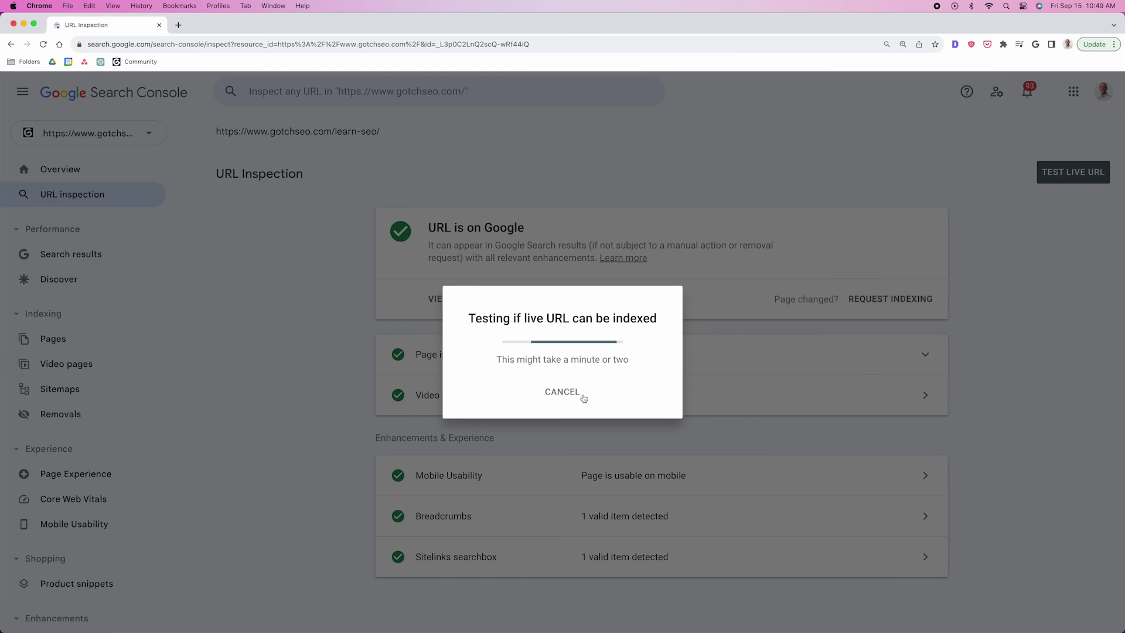